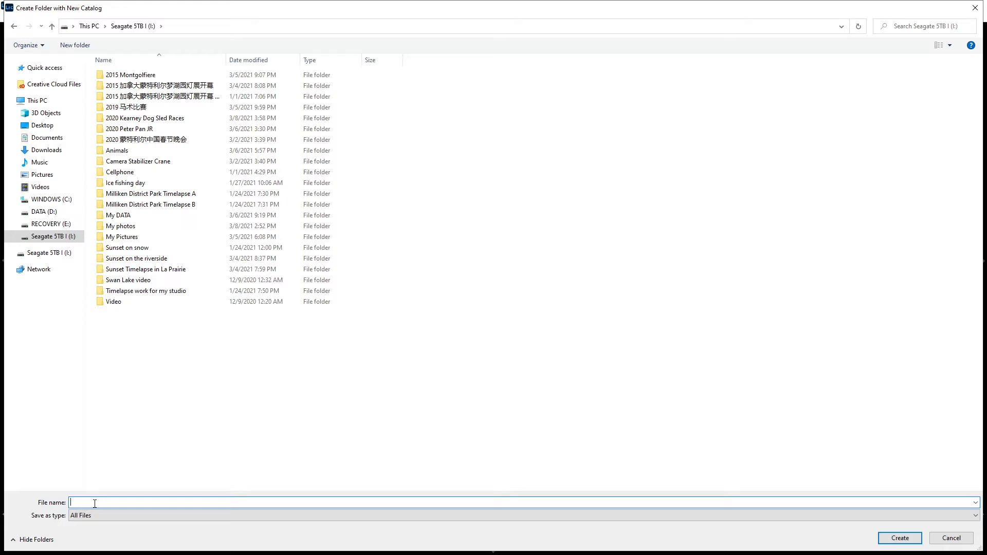
# Create a new catalog named "My first LR" on the Seagate 5TB I (I:) drive.
pyautogui.write('My first LR')
pyautogui.click(900, 539)
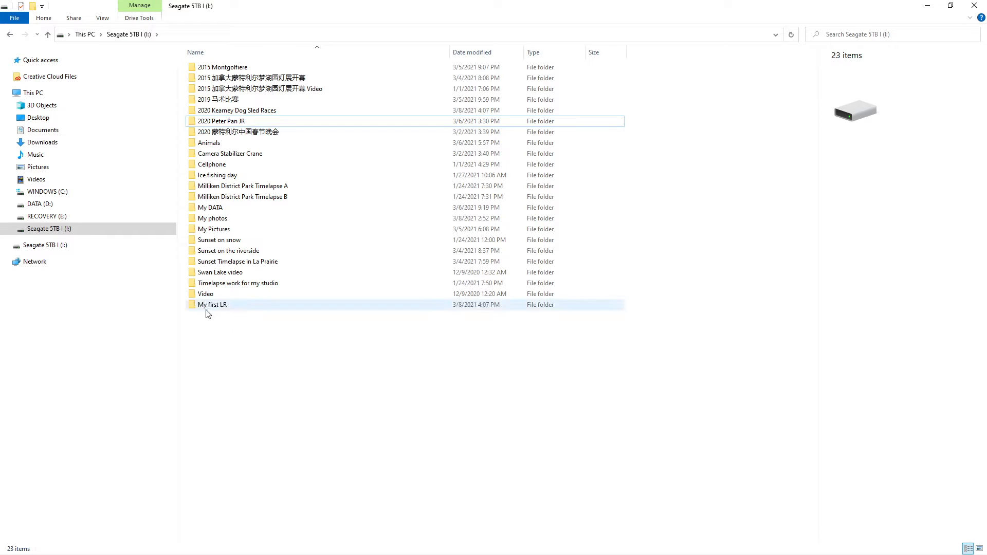
# Open the My first LR folder on the Seagate 5TB I (I:) drive.
pyautogui.click(209, 308)
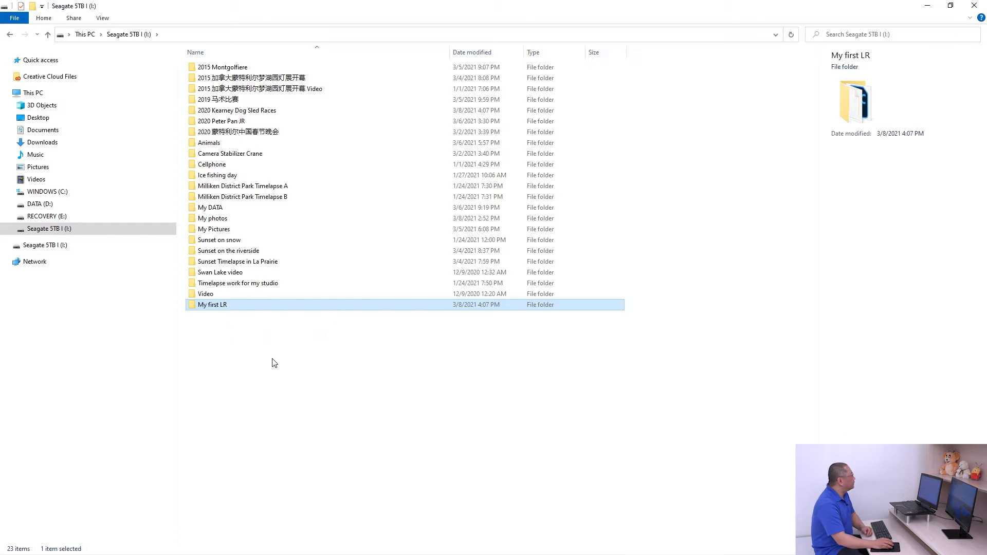
pyautogui.click(219, 308)
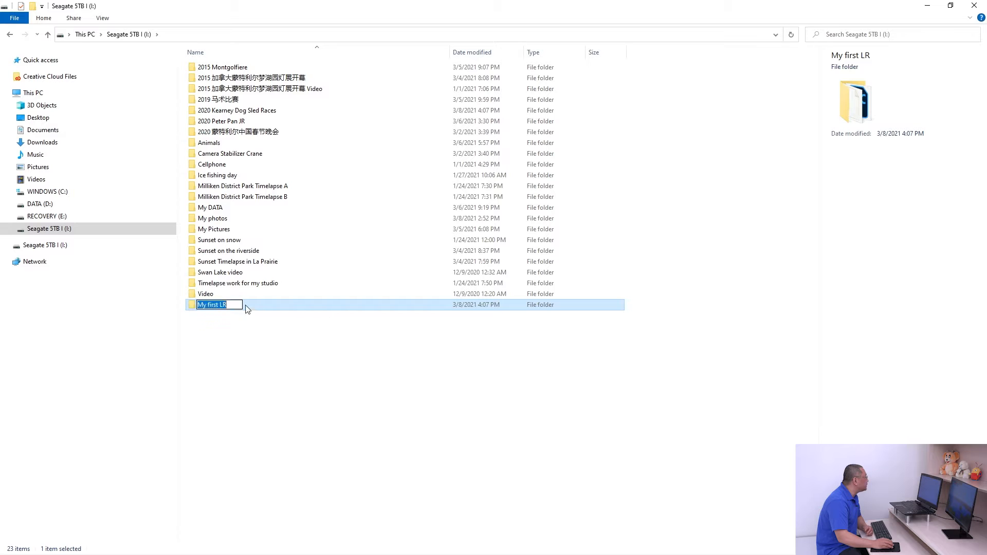
pyautogui.click(257, 308)
pyautogui.doubleClick(212, 308)
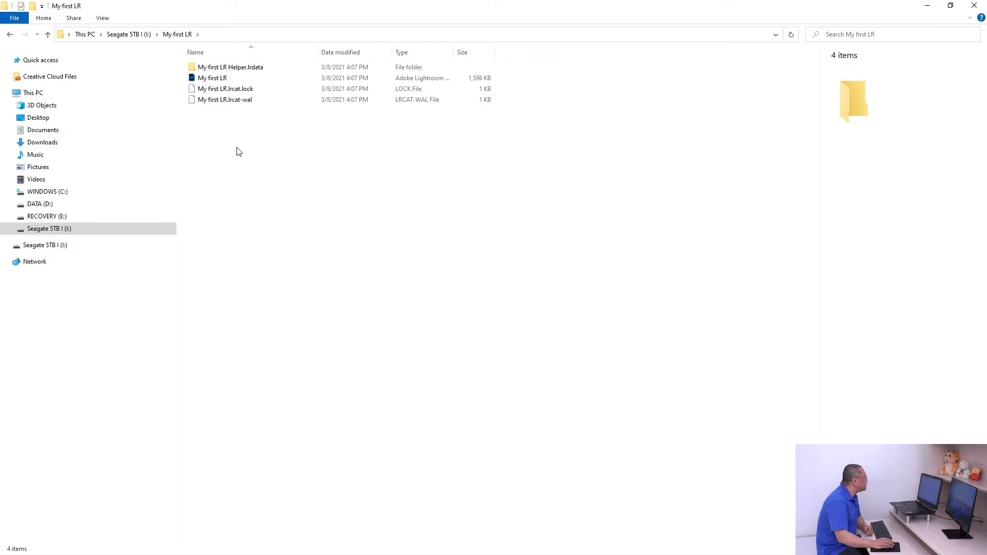
# Examine the My first LR catalog file, its lock and lrcat-wal files, and the Helper and Previews data folders.
pyautogui.click(223, 78)
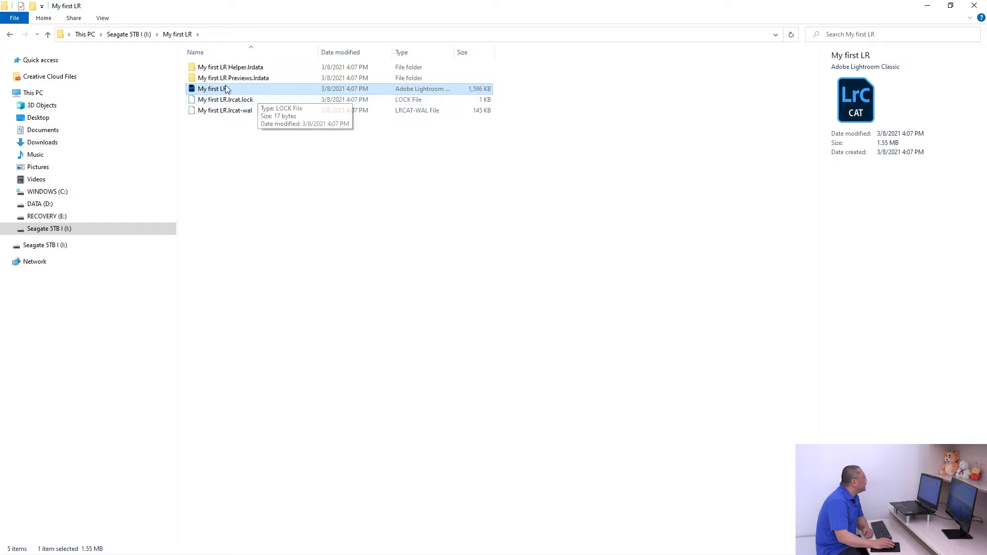
pyautogui.click(254, 155)
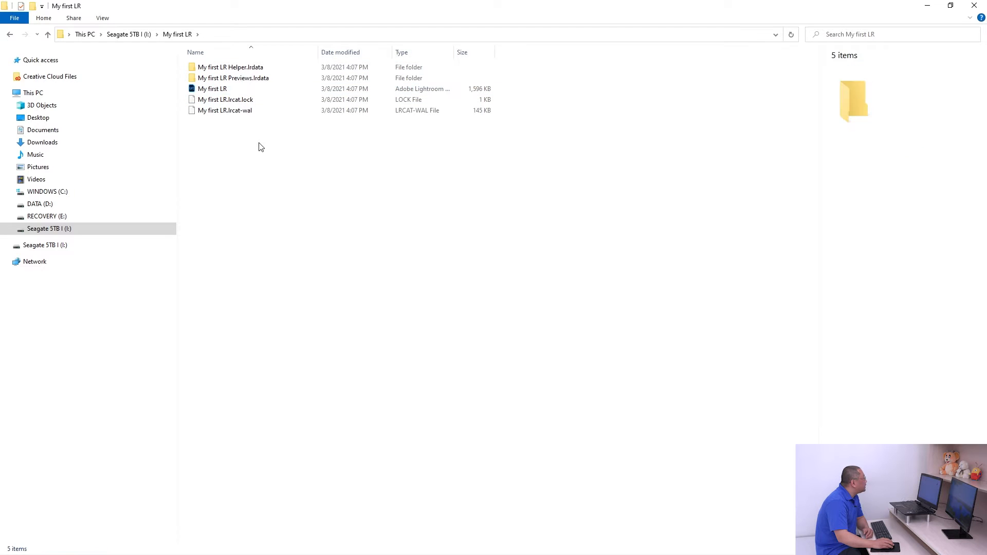
pyautogui.moveTo(260, 147); pyautogui.dragTo(237, 101)
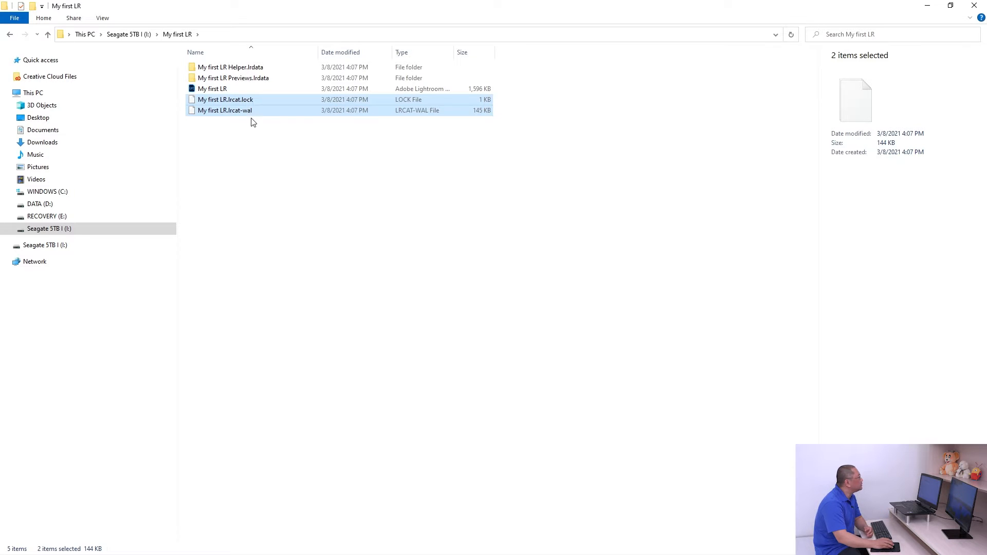
pyautogui.click(253, 68)
pyautogui.click(248, 80)
pyautogui.click(249, 68)
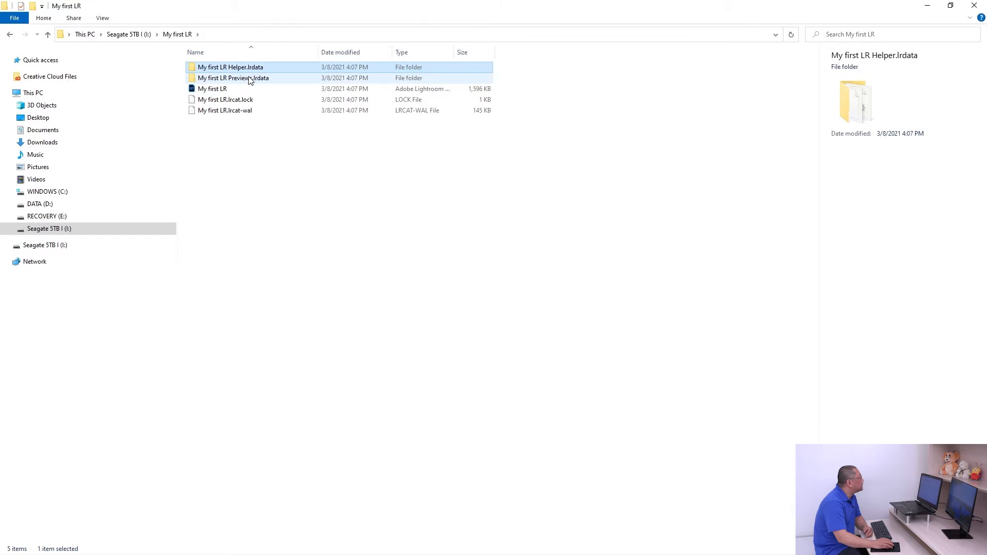
pyautogui.click(249, 78)
# Inspect the files inside the My first LR Helper.lrdata folder, and return to the My first LR folder.
pyautogui.doubleClick(246, 68)
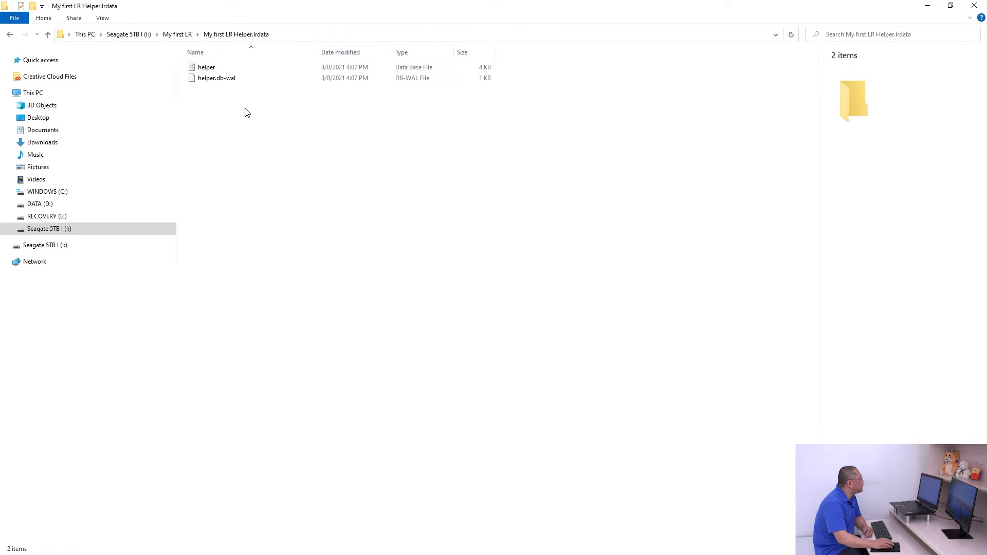
pyautogui.hotkey('ctrl', 'a')
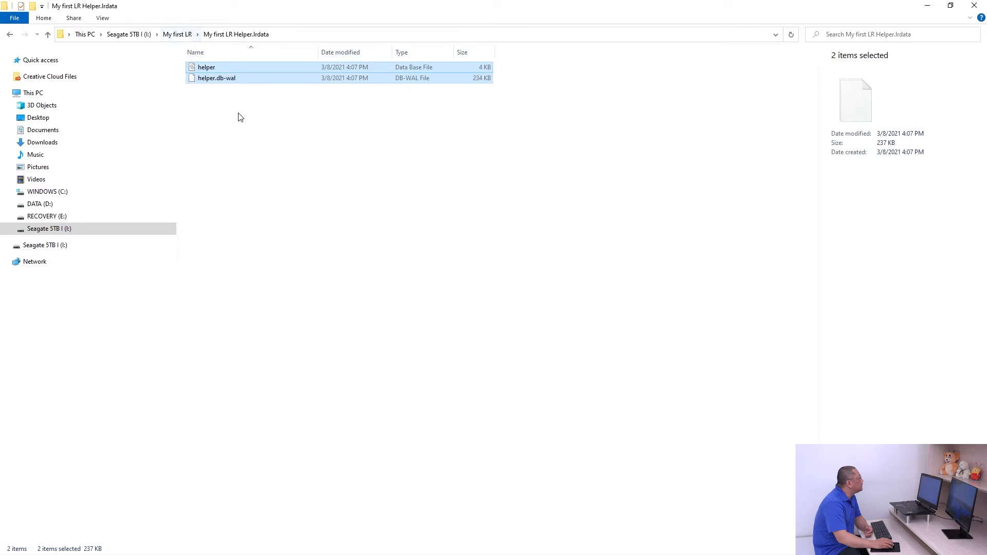
pyautogui.click(228, 113)
pyautogui.click(220, 79)
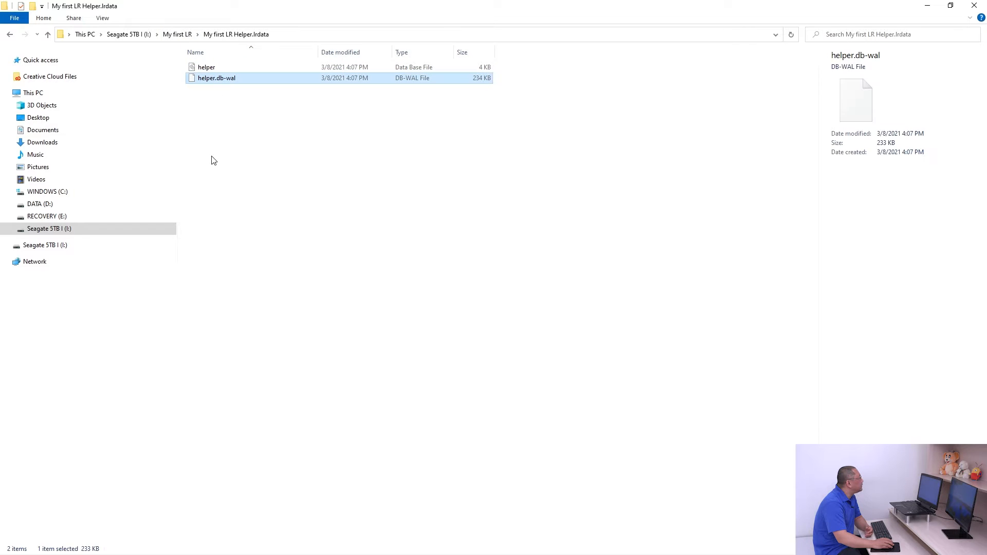
pyautogui.click(215, 66)
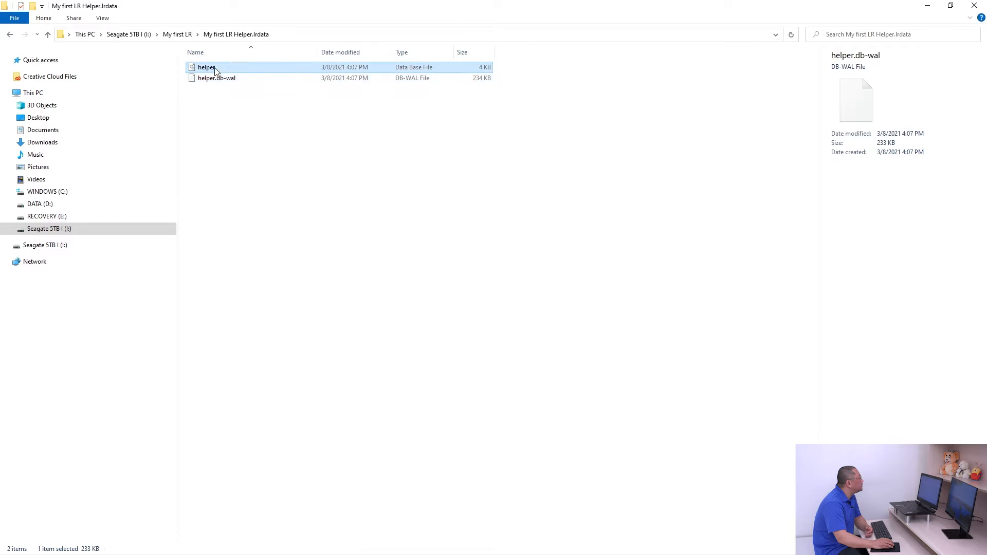
pyautogui.click(236, 110)
pyautogui.click(177, 34)
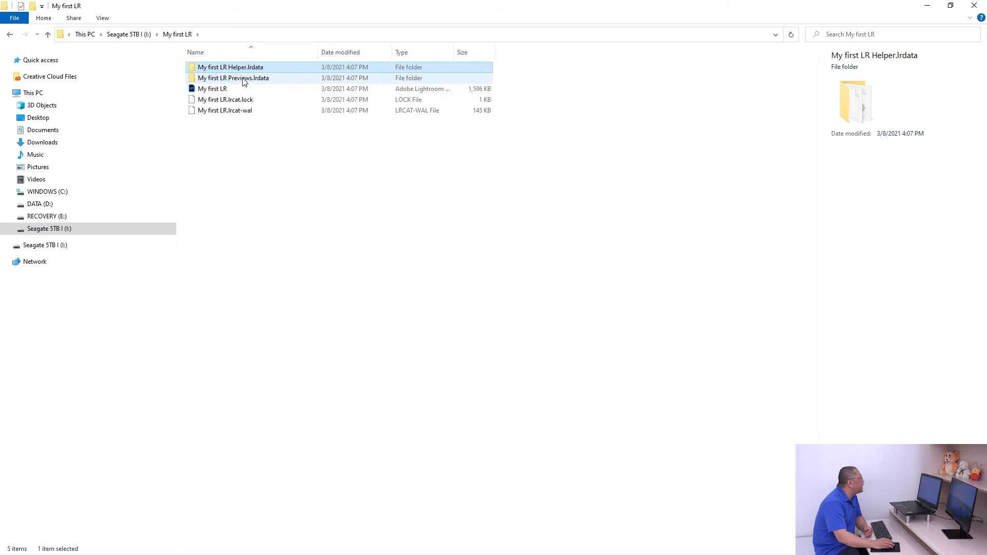
# Inspect the contents of the My first LR Previews.lrdata folder, and return to its parent folder.
pyautogui.click(244, 81)
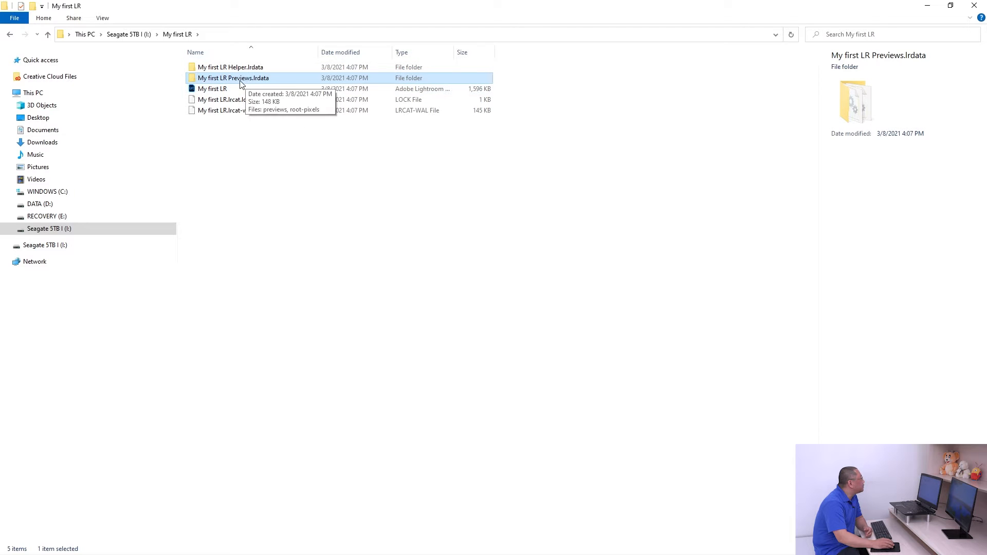
pyautogui.doubleClick(246, 83)
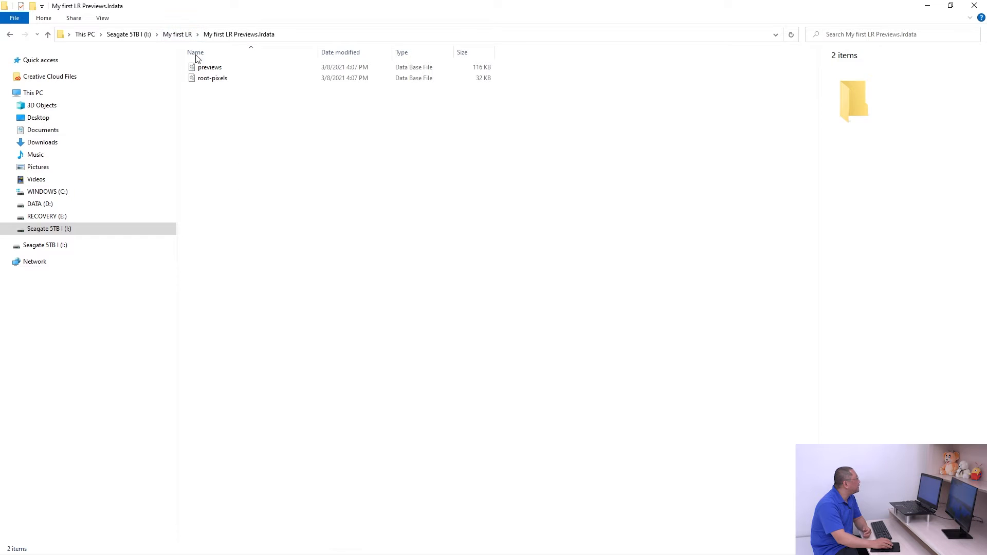
pyautogui.click(174, 34)
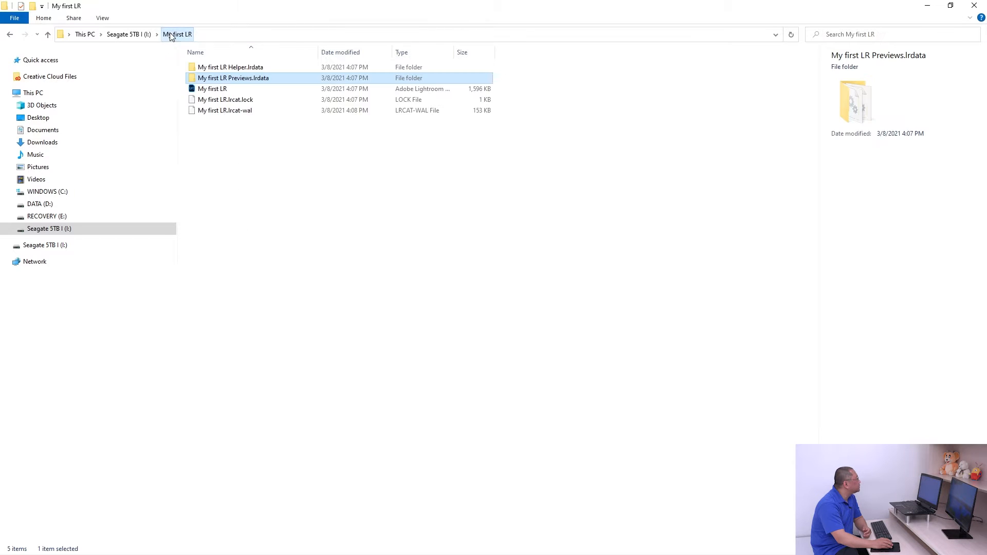
pyautogui.doubleClick(245, 83)
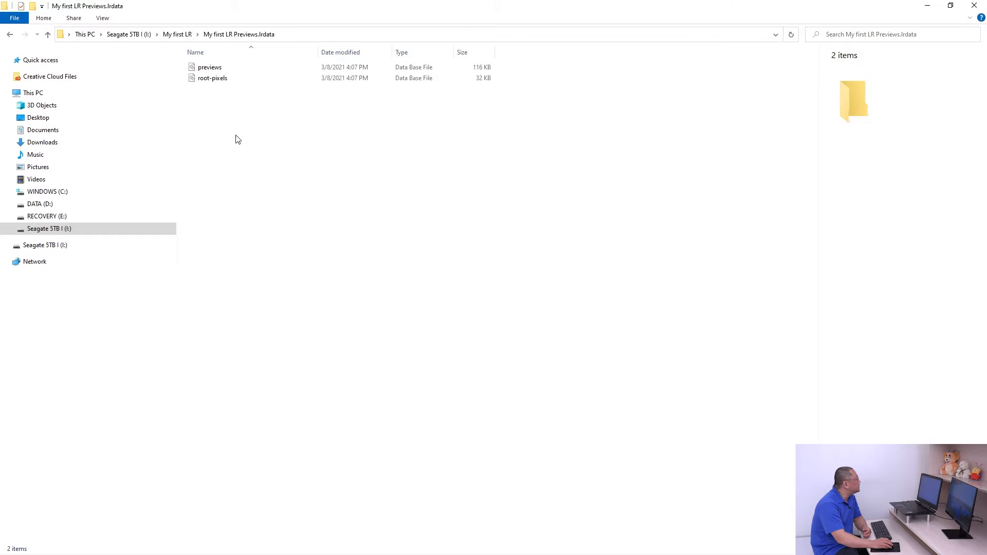
pyautogui.click(185, 34)
# Switch to Lightroom Classic with the My first LR catalog open.
pyautogui.hotkey('alt', 'Tab')
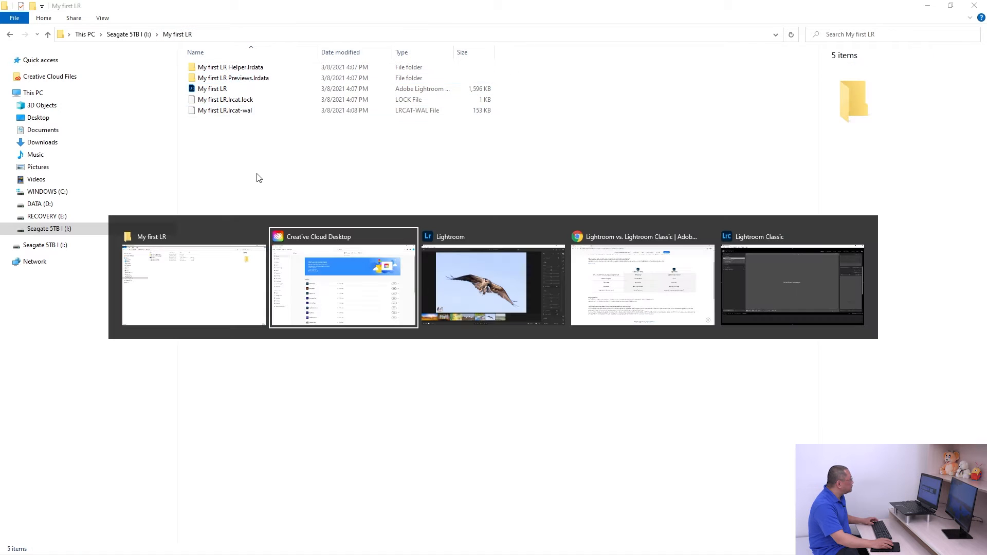
pyautogui.hotkey('alt', 'Tab')
pyautogui.hotkey('alt', 'Tab')
pyautogui.hotkey('alt', 'Tab')
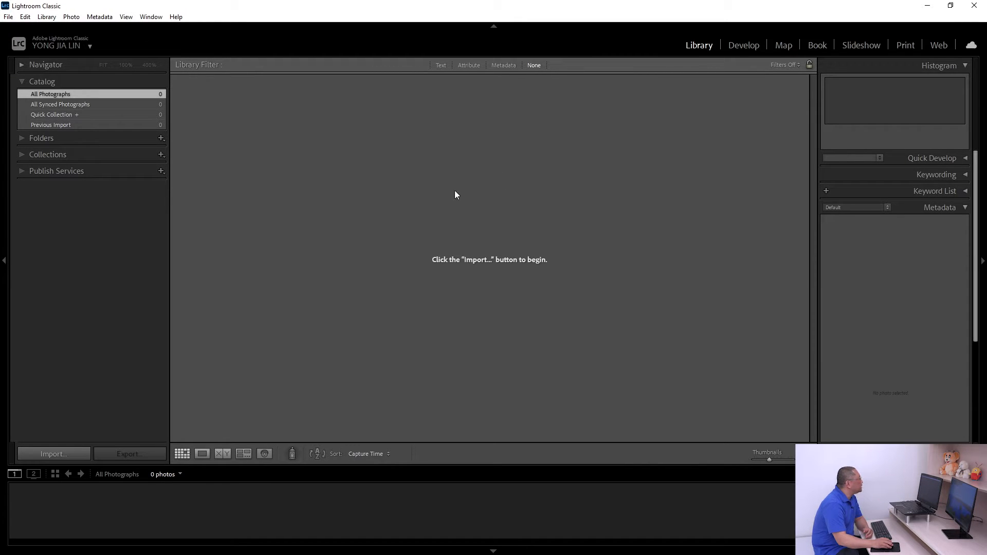
# View the Develop module and compare it with the Library module, finishing in Library.
pyautogui.click(742, 47)
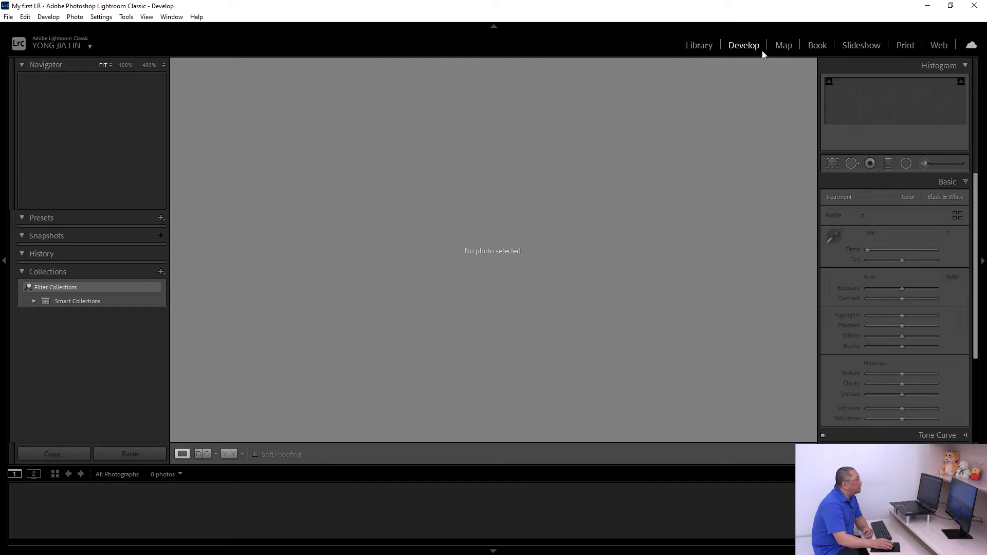
pyautogui.click(700, 46)
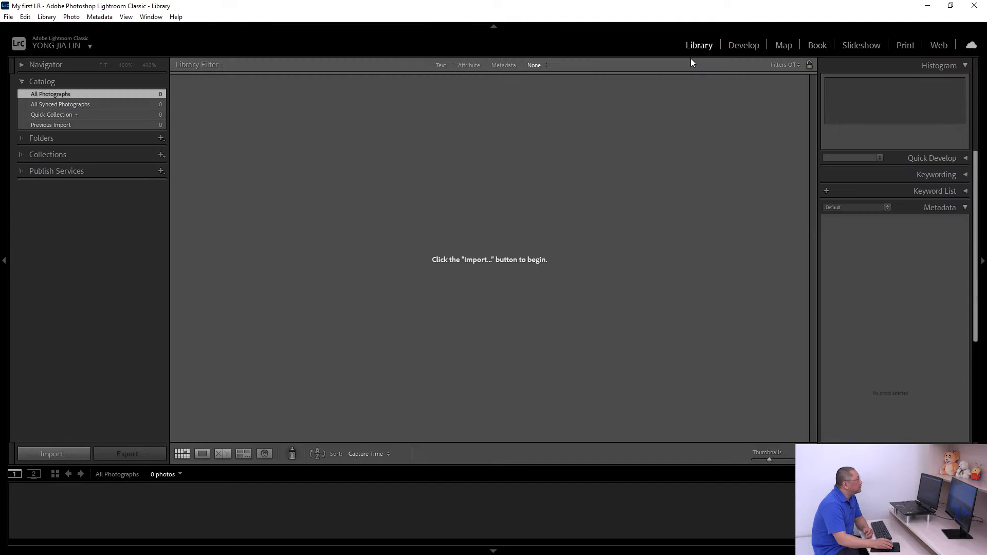
pyautogui.click(745, 46)
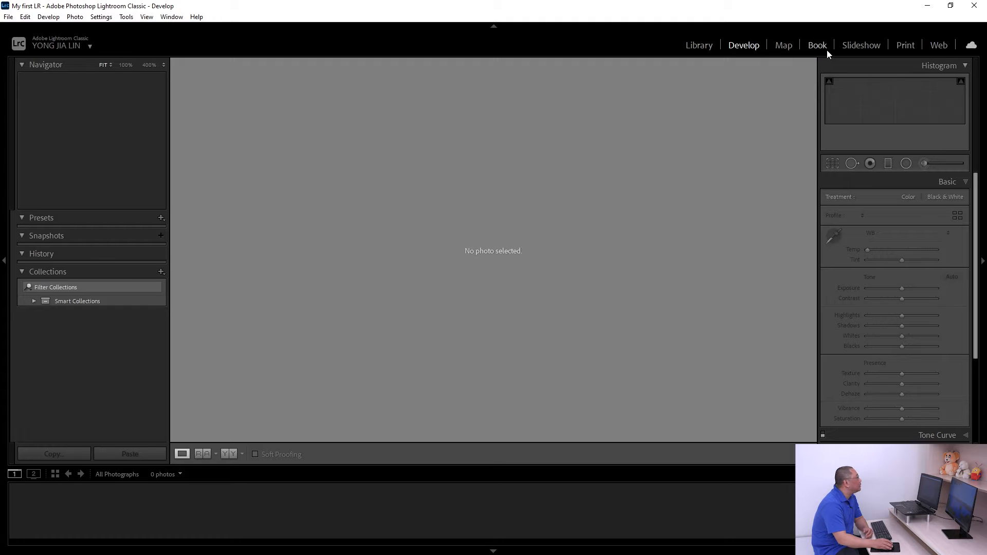
pyautogui.click(700, 47)
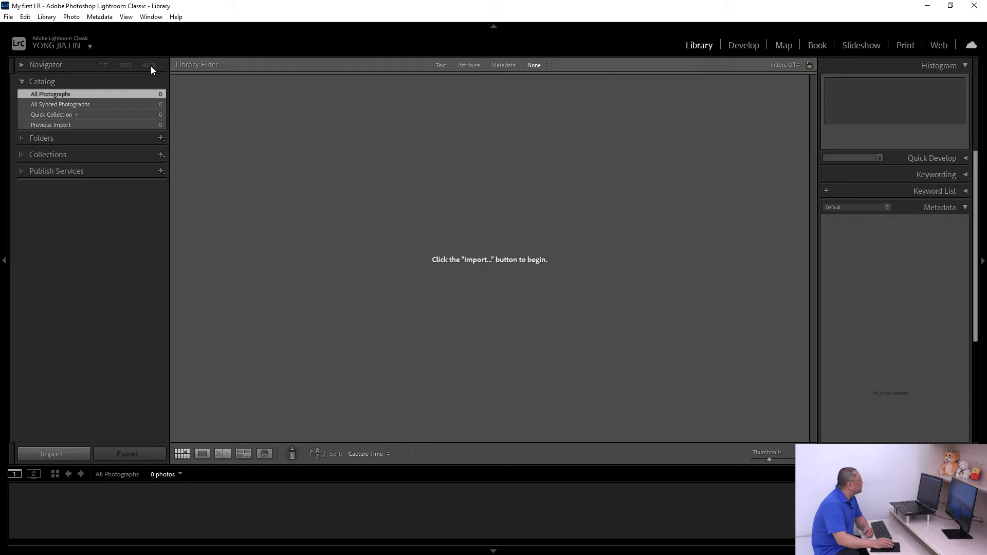
# Start a photo import and choose the My Pictures folder on the Seagate 5TB I (I:) drive as the source.
pyautogui.click(11, 17)
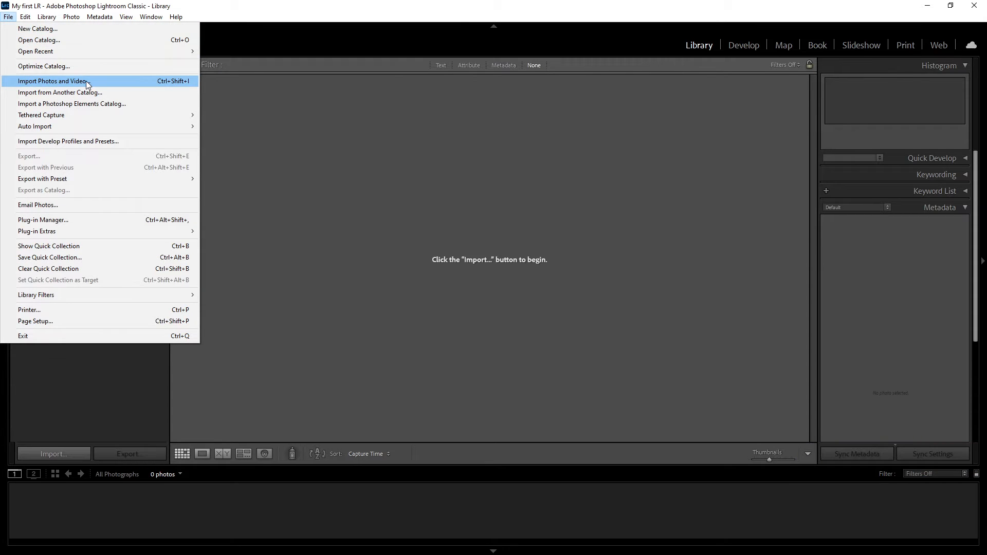
pyautogui.click(57, 455)
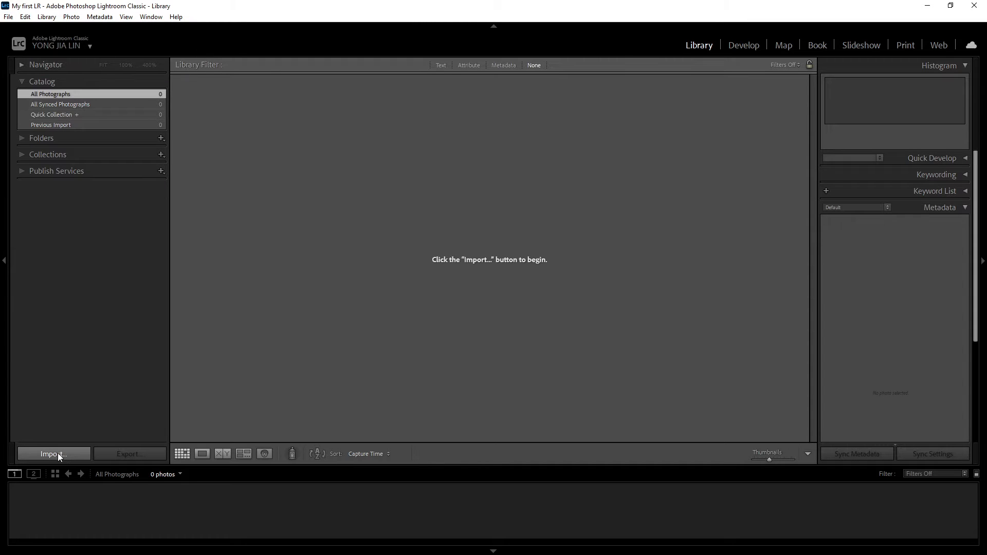
pyautogui.click(58, 454)
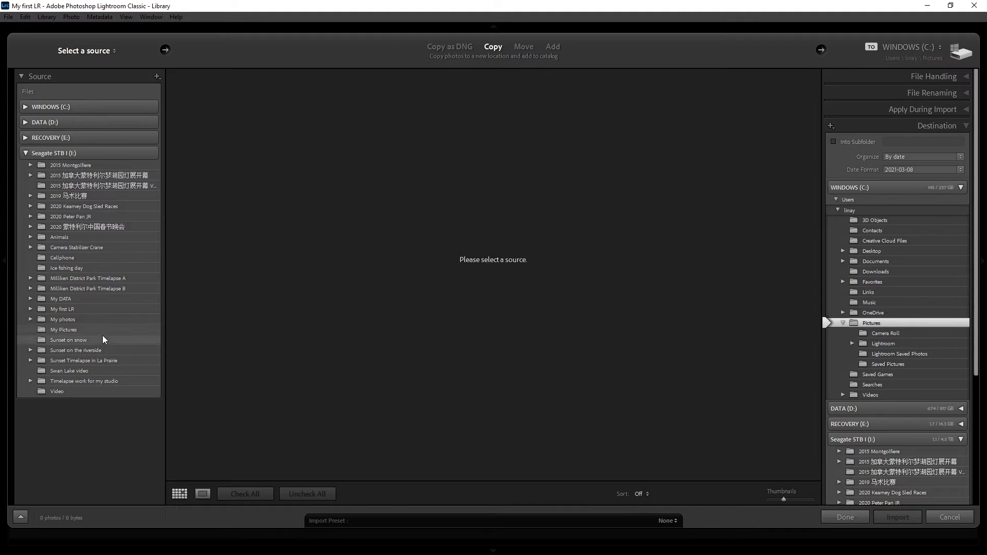
pyautogui.click(63, 329)
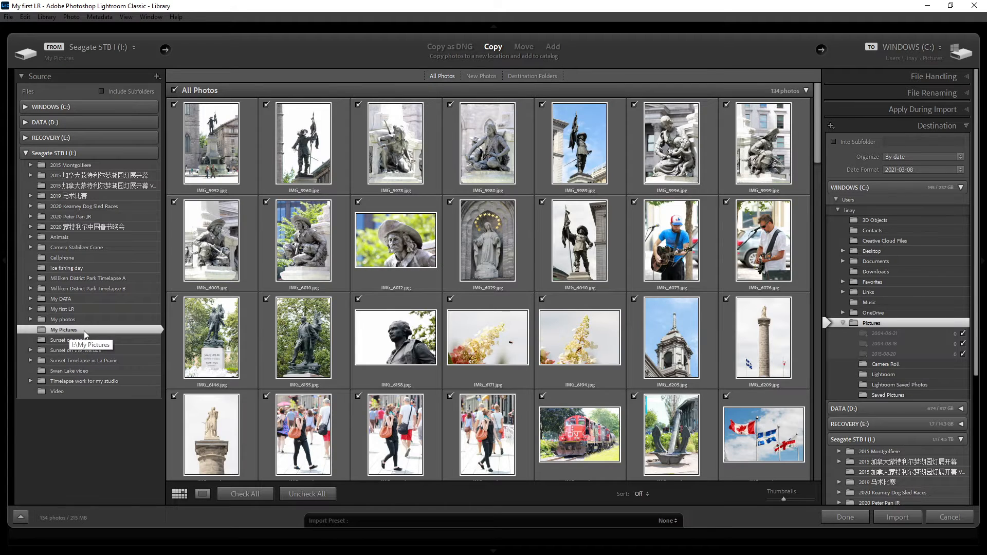
# Look through the thumbnails of the My Pictures photos marked for import.
pyautogui.scroll(-15, 479, 268)
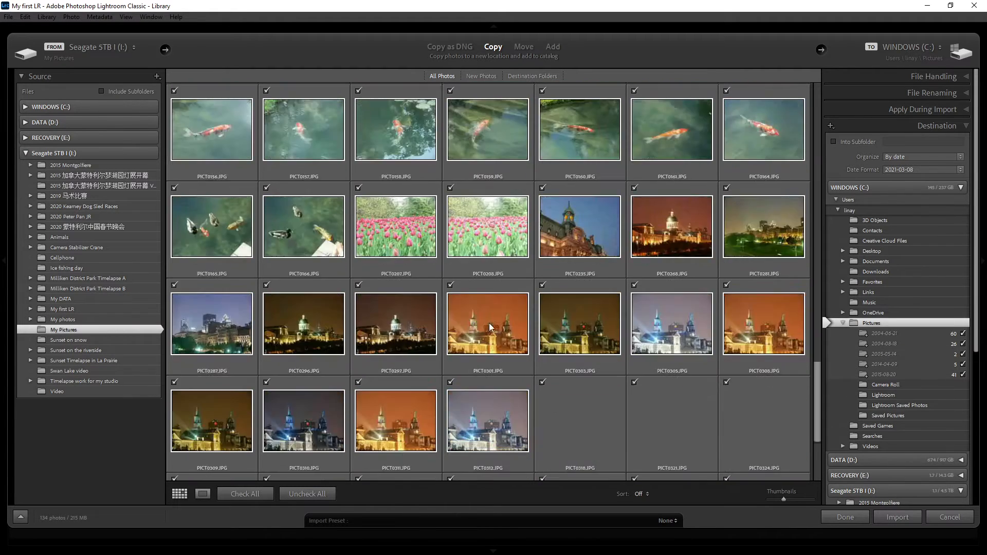
pyautogui.scroll(15, 499, 331)
pyautogui.scroll(-15, 501, 325)
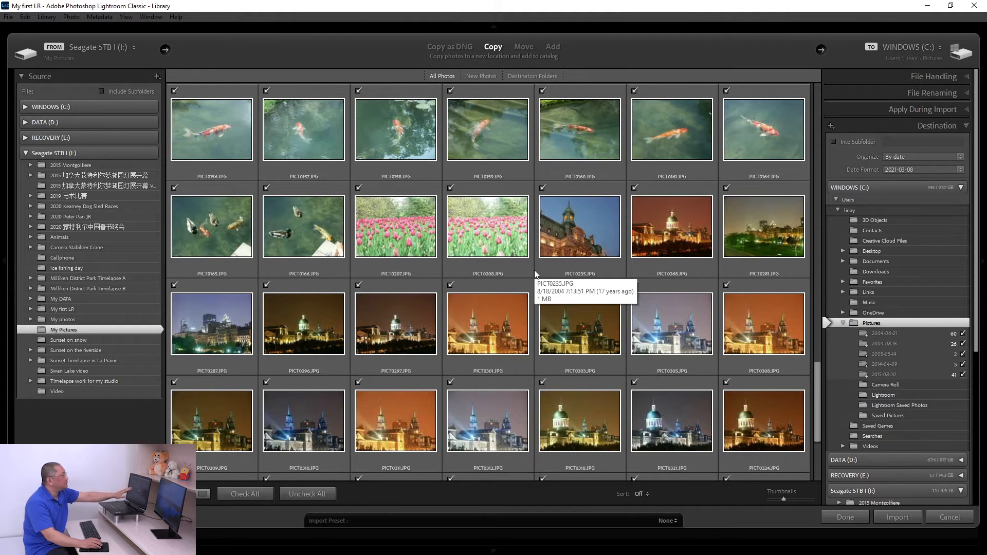
pyautogui.scroll(-3, 497, 280)
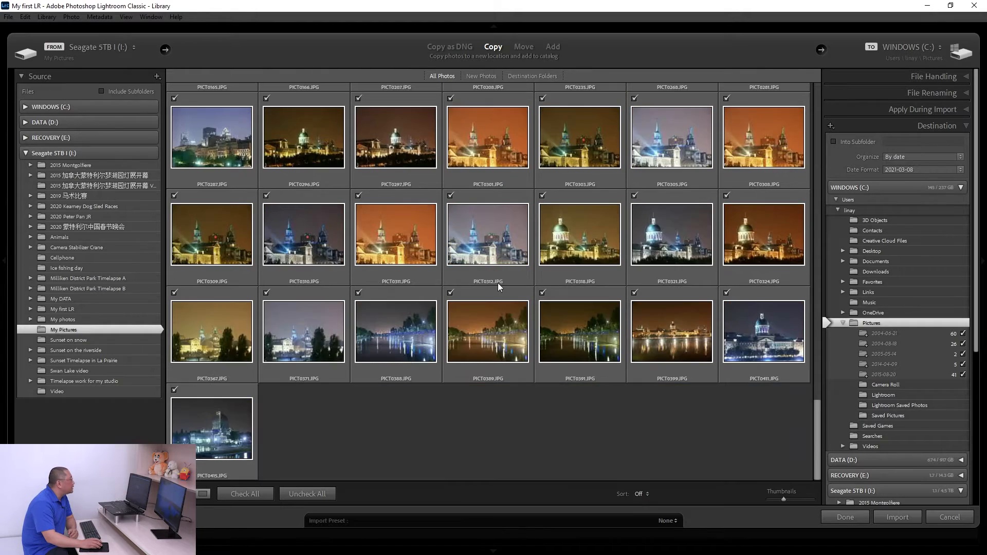
pyautogui.scroll(10, 501, 269)
pyautogui.scroll(5, 500, 257)
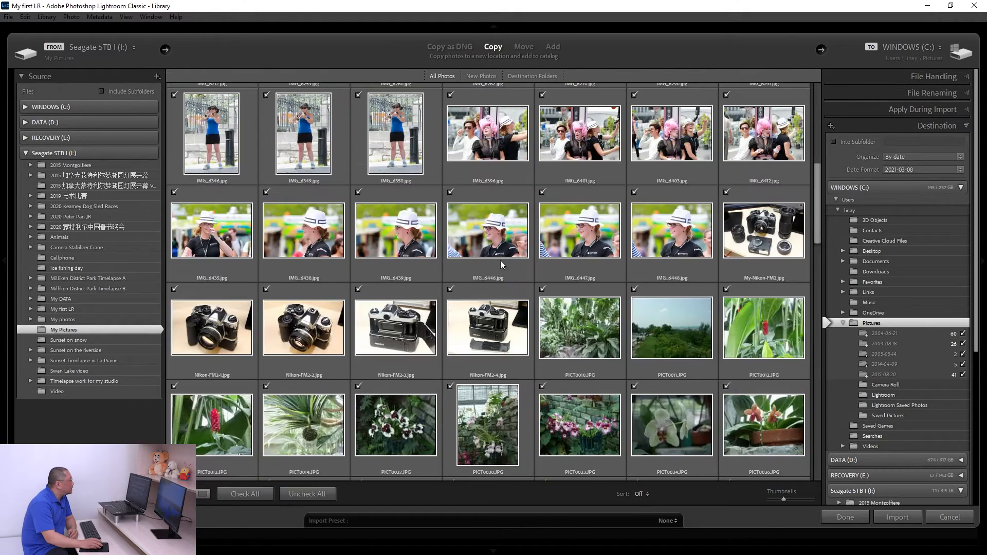
pyautogui.scroll(-5, 517, 270)
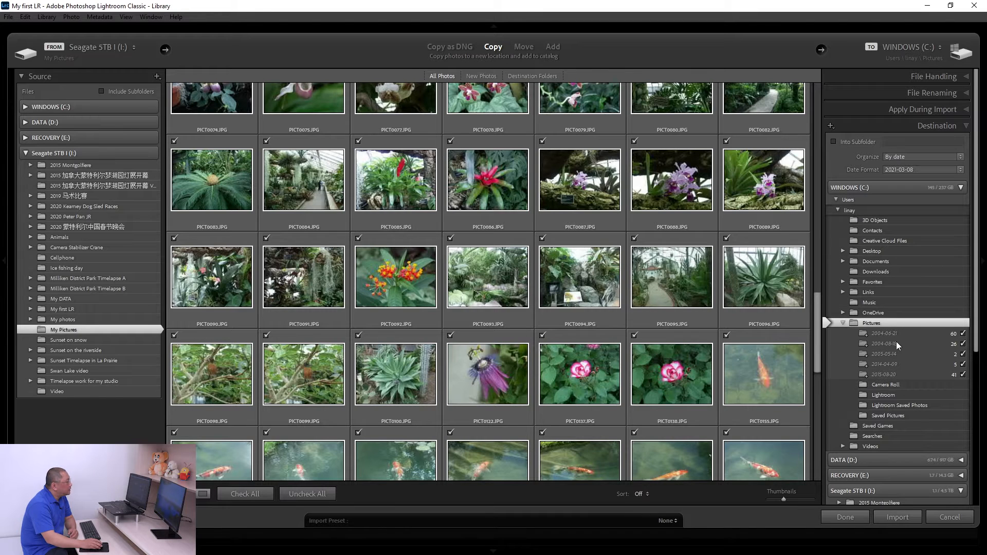
# Set the import destination to the Seagate 5TB I (I:) drive.
pyautogui.scroll(-5, 896, 350)
pyautogui.scroll(5, 895, 350)
pyautogui.scroll(-5, 900, 345)
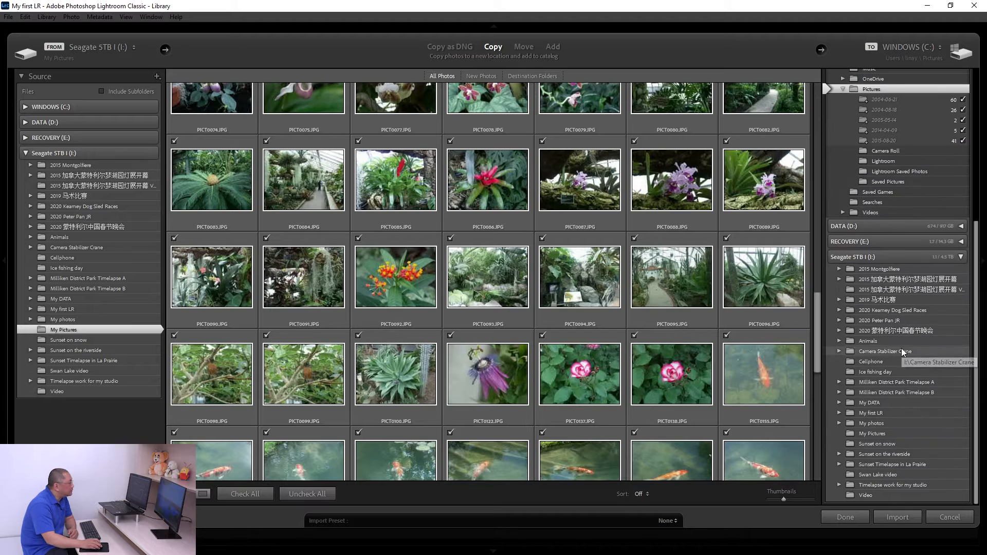
pyautogui.click(891, 257)
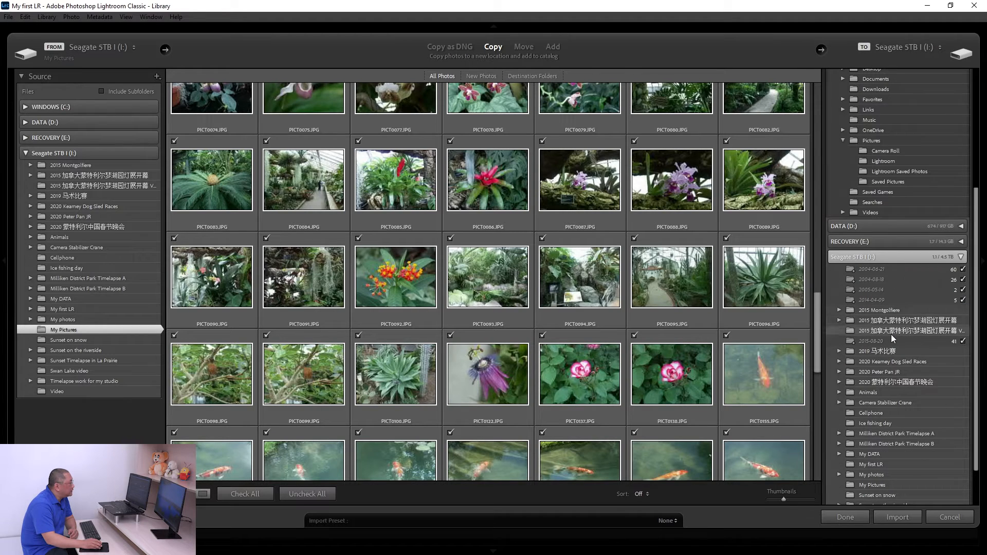
pyautogui.scroll(-2, 881, 259)
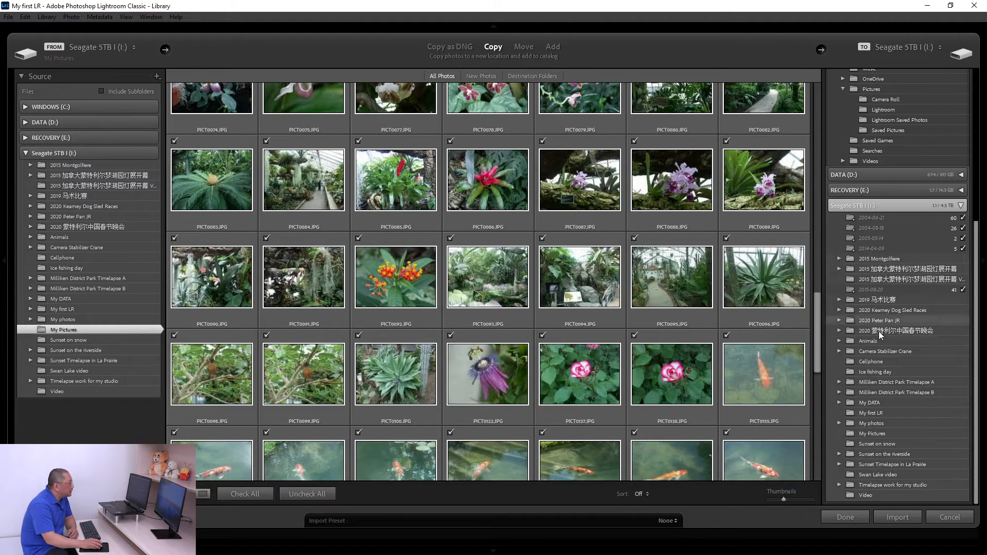
# Choose the My first LR folder on the Seagate drive as the import destination and review the photos marked for import.
pyautogui.click(878, 413)
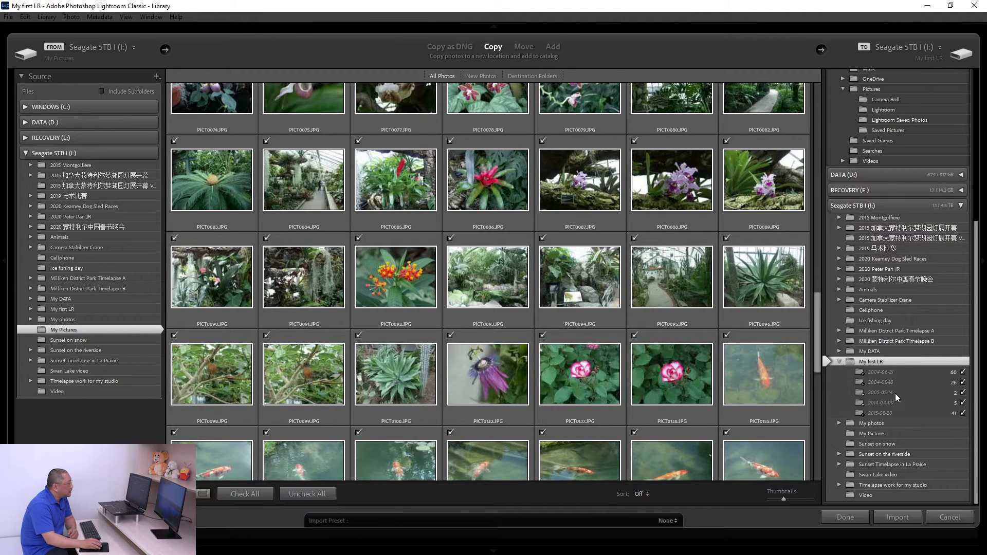
pyautogui.scroll(-8, 689, 378)
pyautogui.scroll(6, 680, 355)
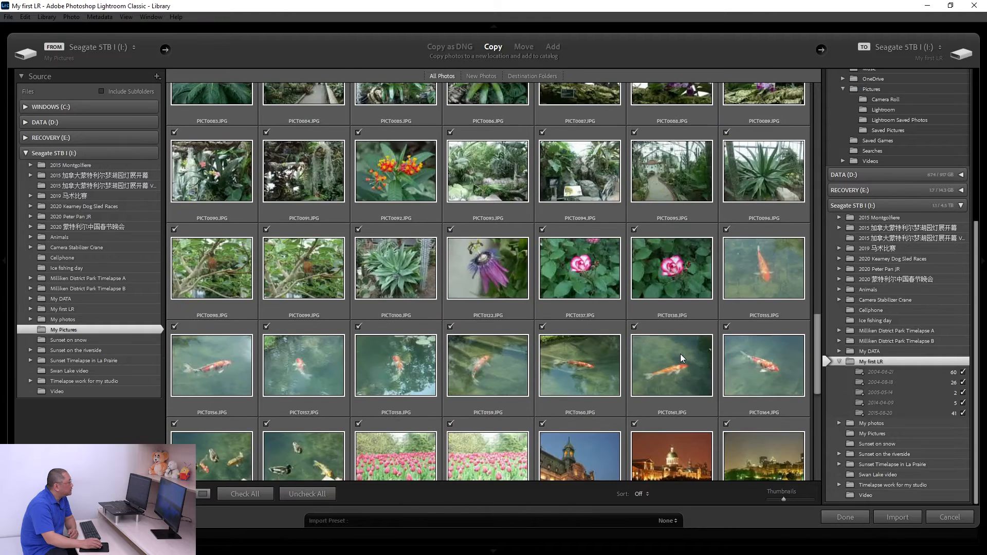
pyautogui.scroll(-4, 680, 354)
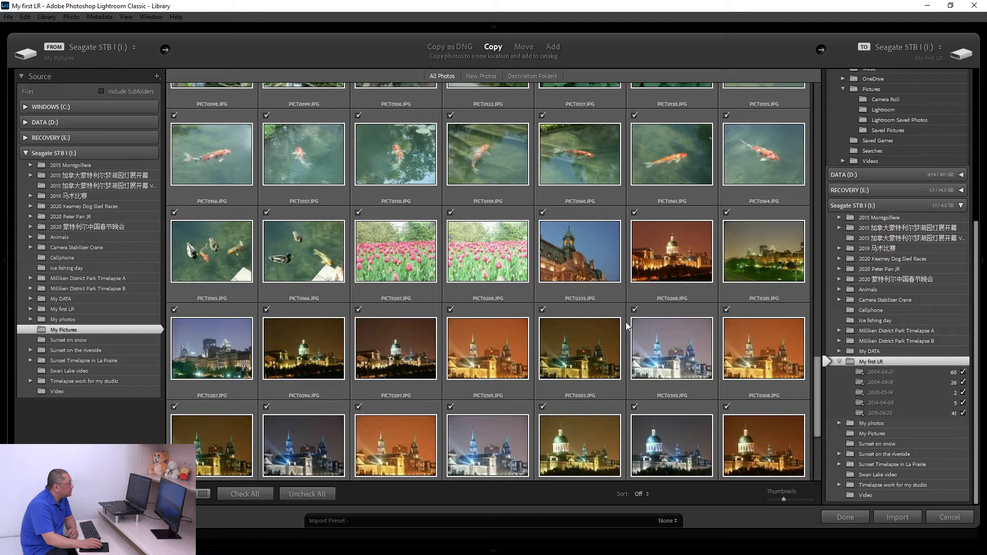
pyautogui.scroll(-2, 618, 365)
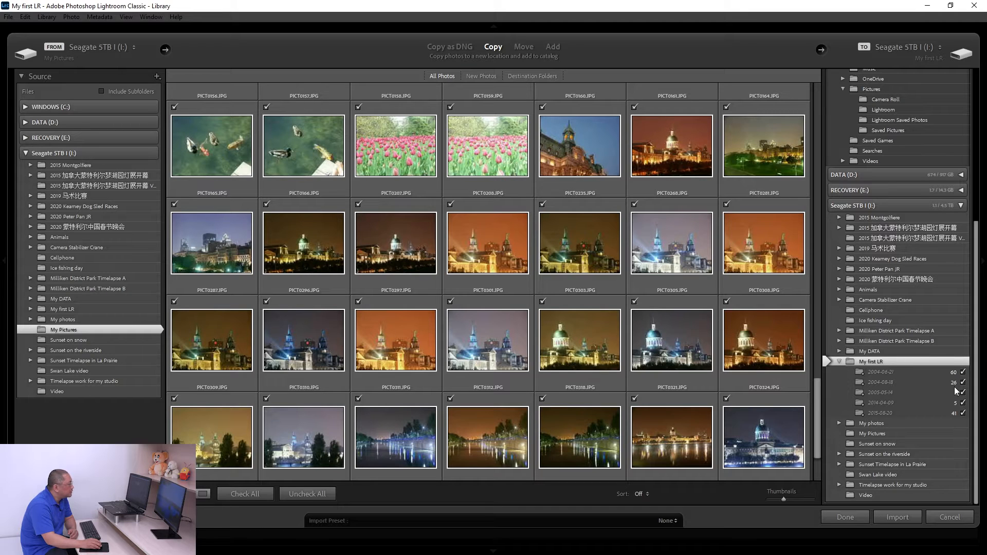
pyautogui.scroll(-2, 640, 358)
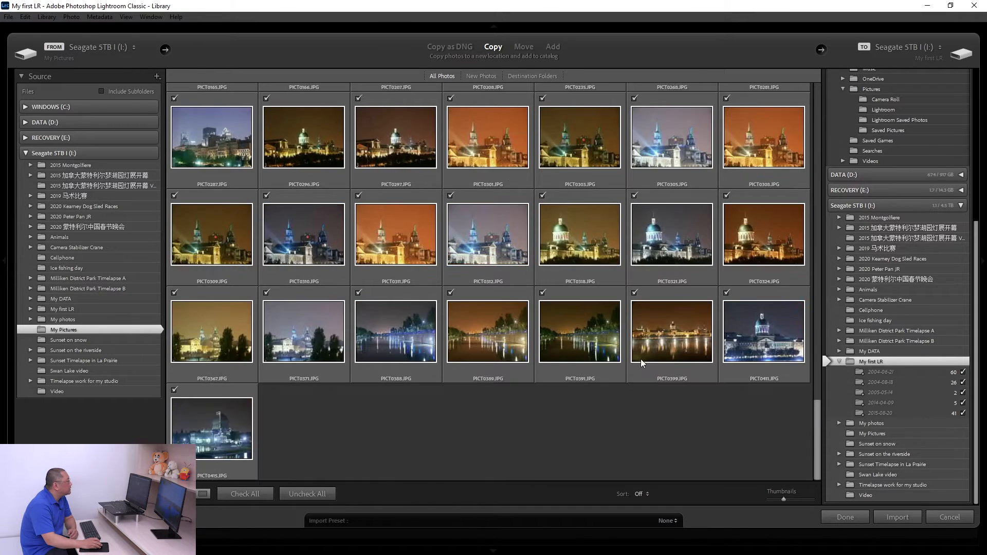
pyautogui.scroll(15, 641, 359)
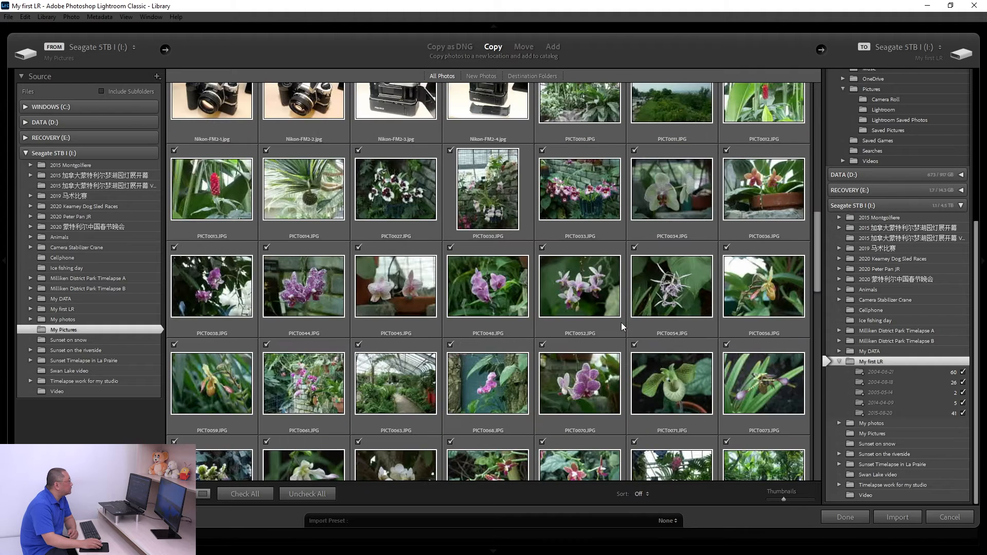
# Try excluding PICT0052, PICT0054, PICT0045 and the whole 2004-06-21 folder from the import, and include them all again.
pyautogui.click(543, 249)
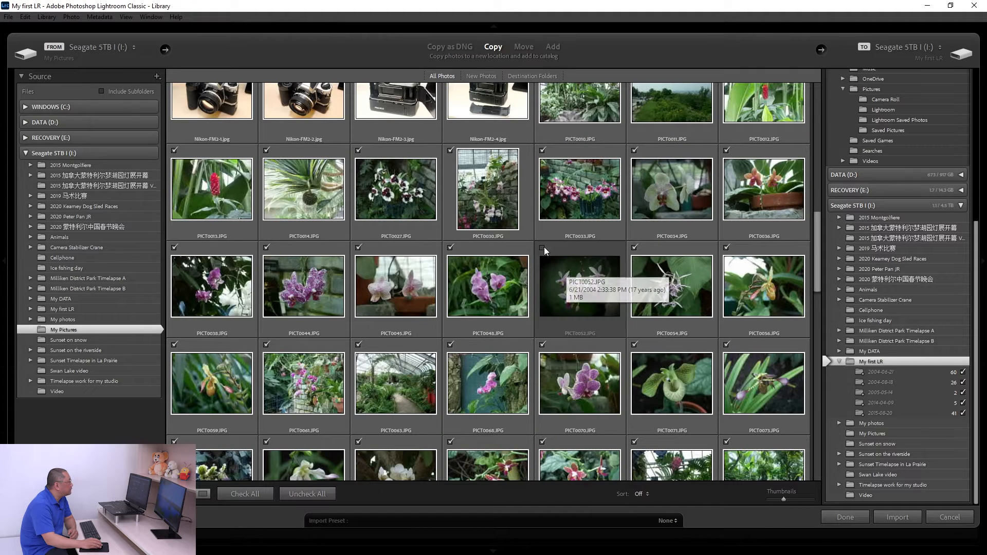
pyautogui.click(635, 247)
pyautogui.click(358, 248)
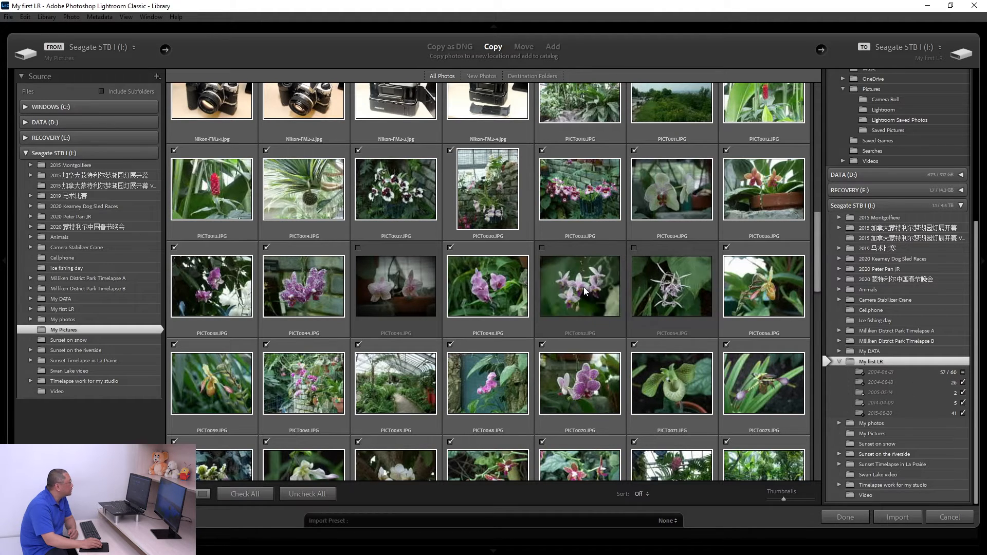
pyautogui.click(963, 373)
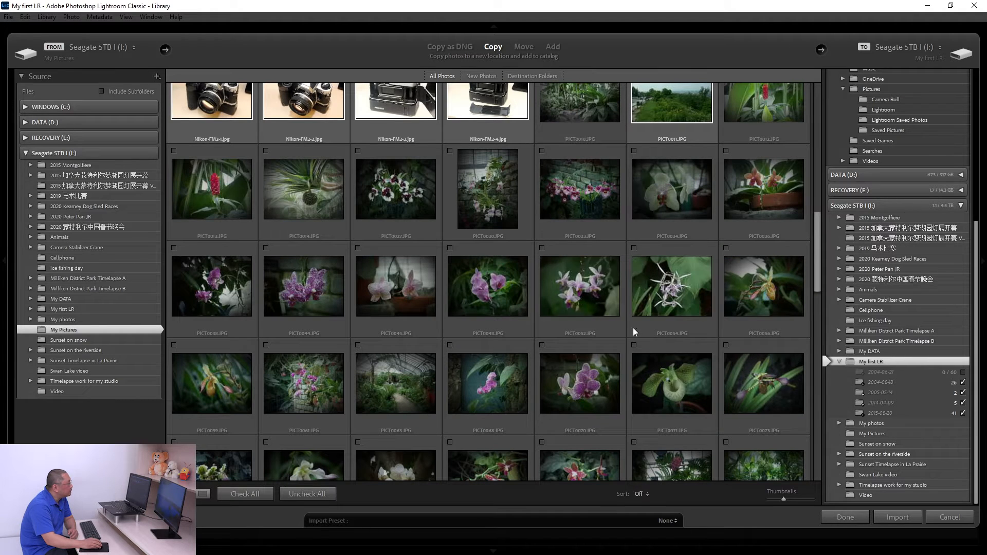
pyautogui.click(963, 373)
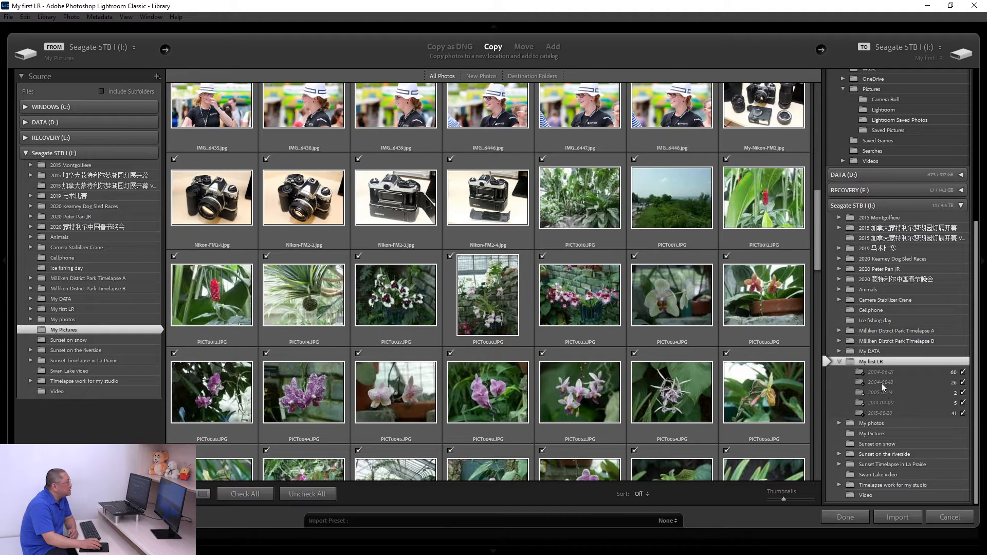
# Try the 2021 Mar 08 date format for the destination subfolders and check the folder names under My first LR.
pyautogui.scroll(5, 881, 384)
pyautogui.click(906, 169)
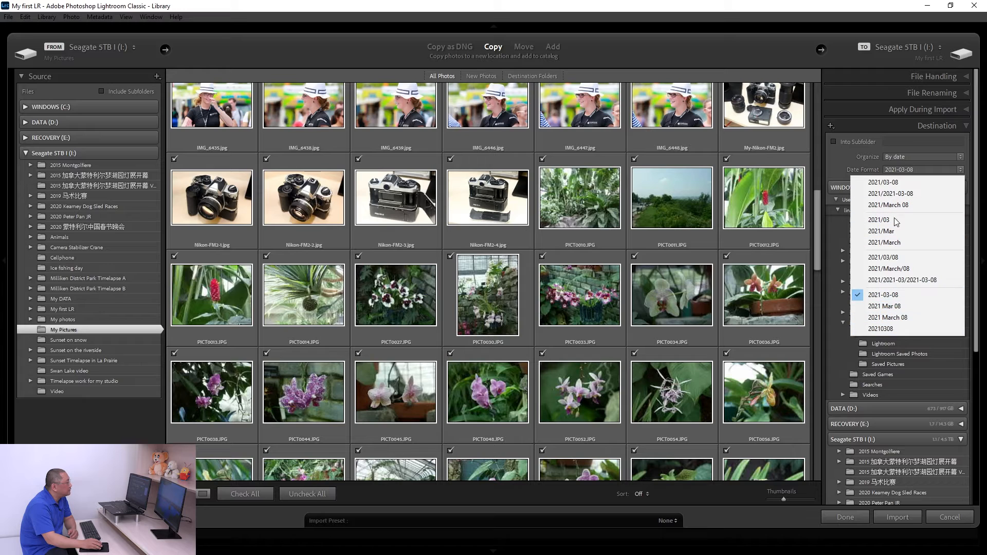
pyautogui.click(886, 307)
pyautogui.scroll(-5, 881, 475)
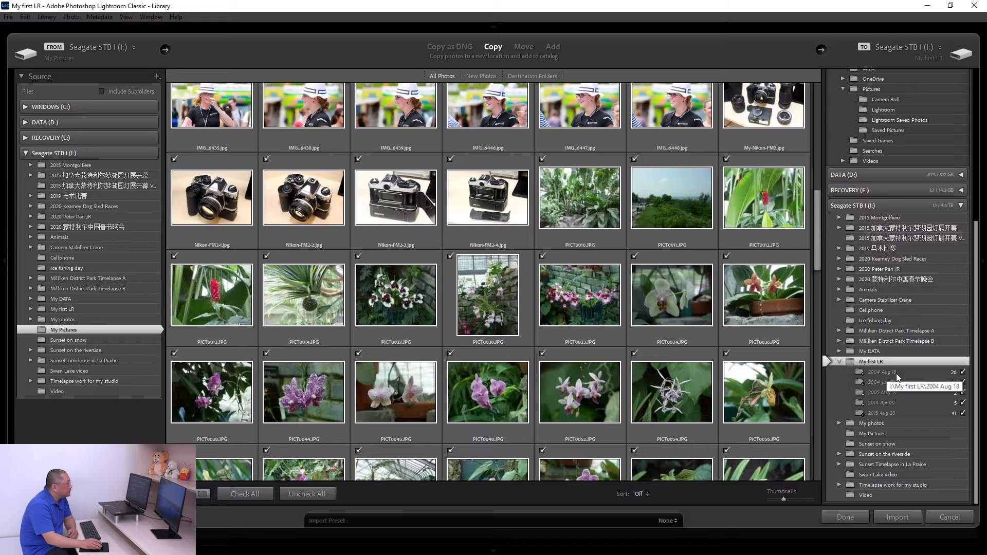
# Set the destination date format back to 2021-03-08 and import the photos into My first LR.
pyautogui.scroll(5, 898, 243)
pyautogui.click(905, 171)
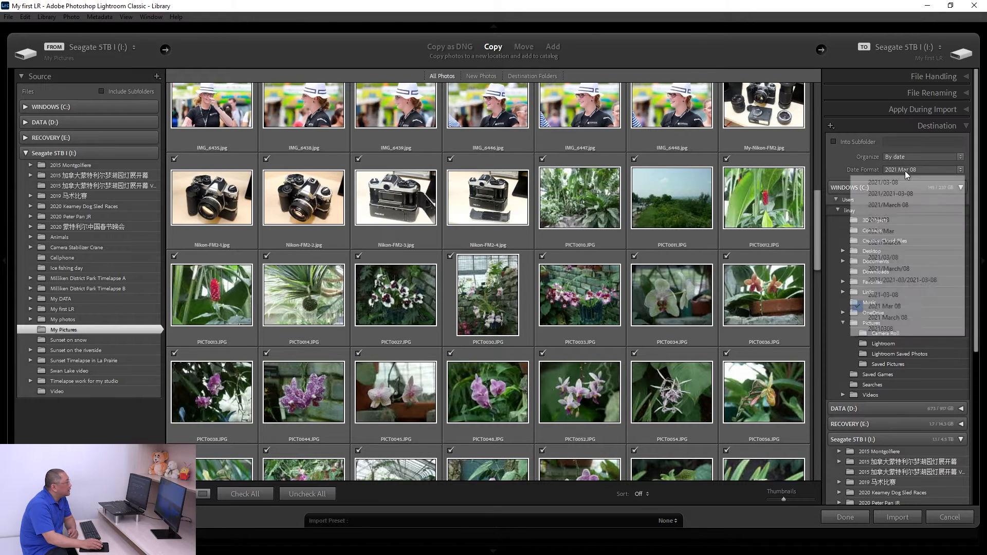
pyautogui.click(894, 296)
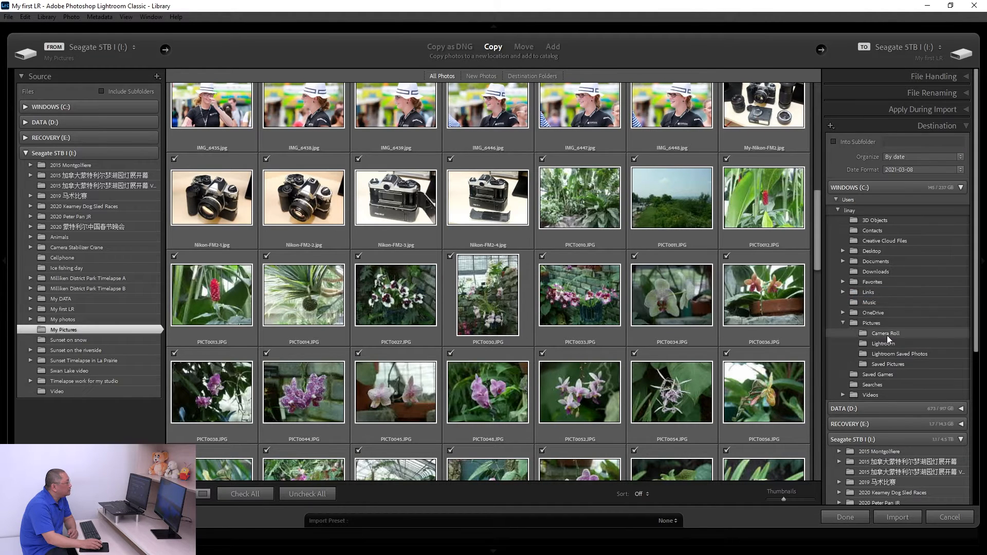
pyautogui.scroll(-5, 886, 350)
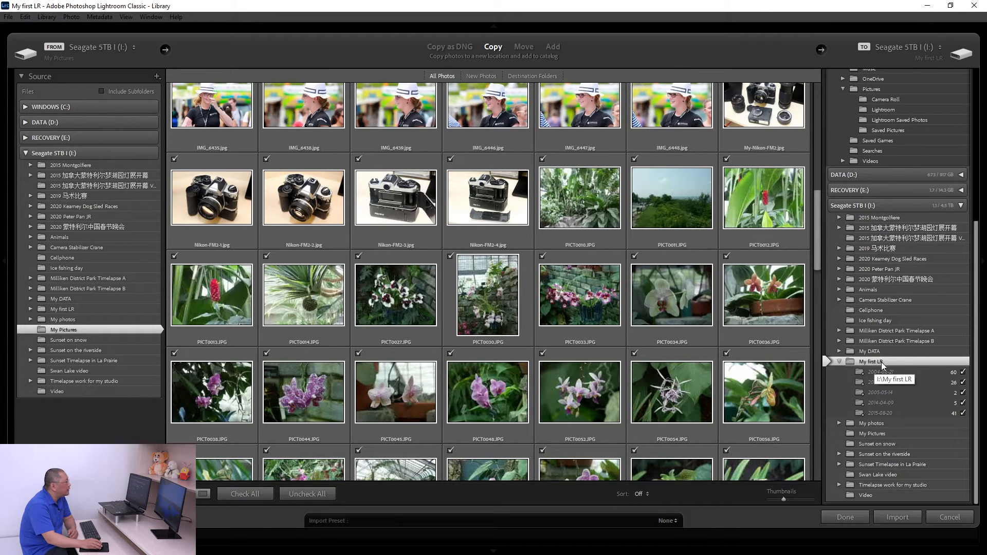
pyautogui.click(898, 520)
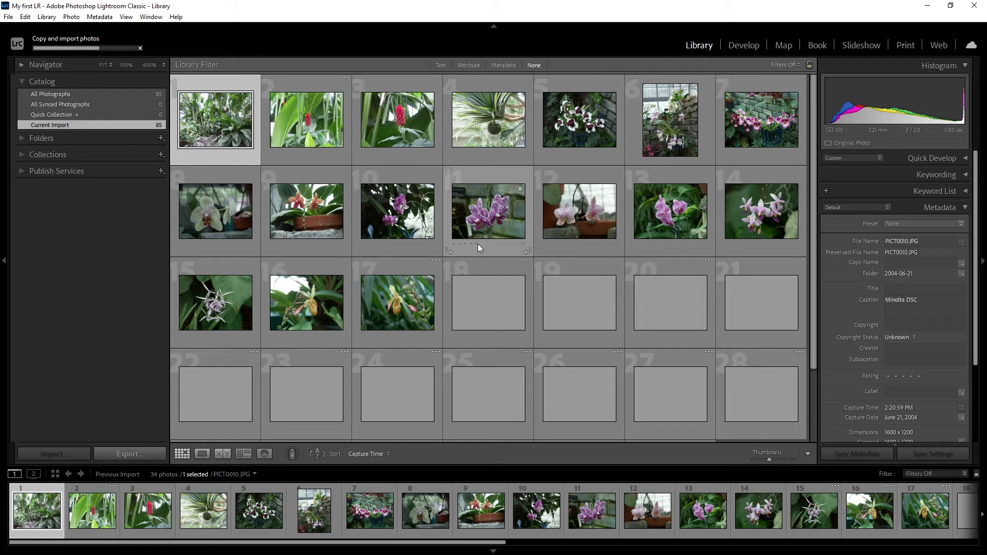
# Show all photographs in the catalog and look through the imported thumbnails.
pyautogui.click(134, 94)
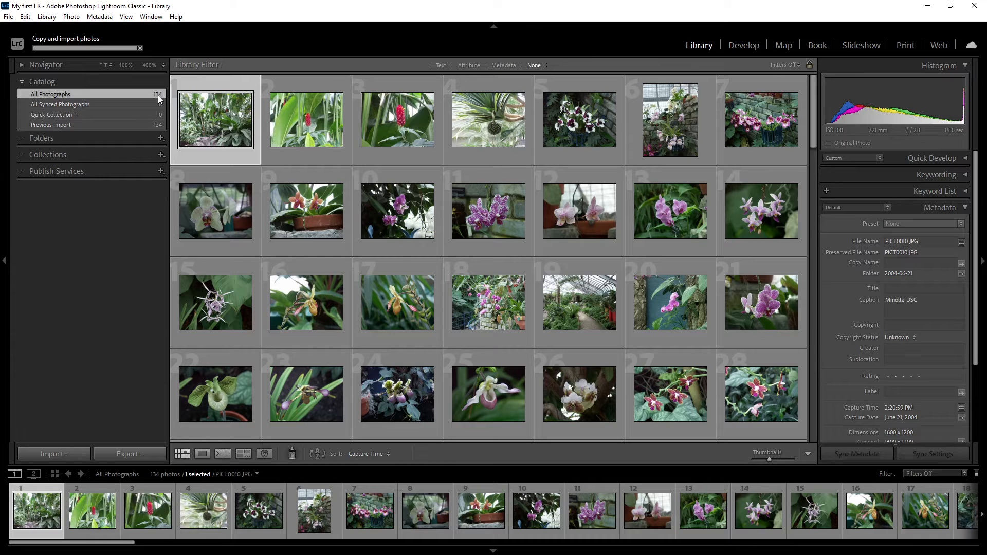
pyautogui.scroll(-1, 585, 314)
pyautogui.scroll(-10, 585, 314)
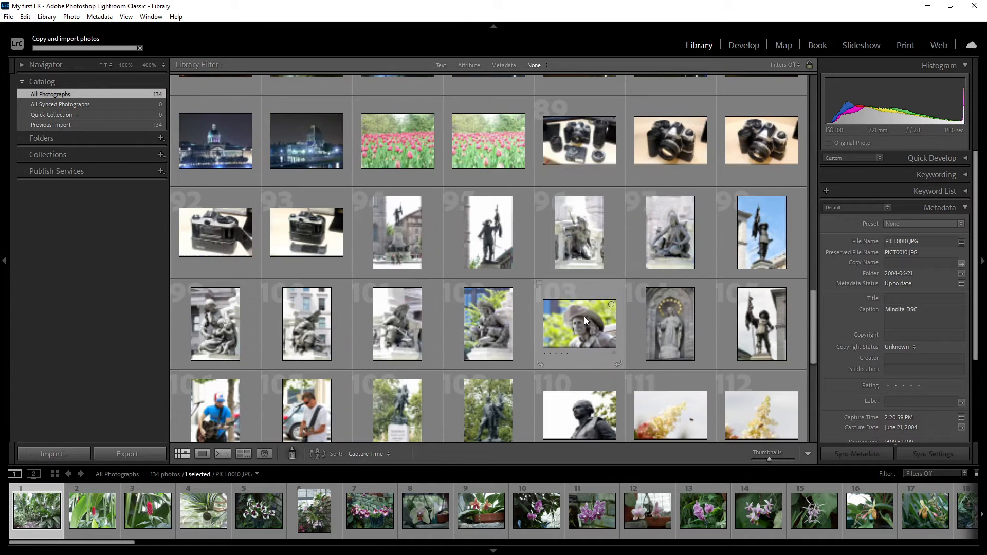
# Expand the Seagate drive in the library's folder list and view each dated folder from 2004-06-21 to 2015-08-20.
pyautogui.click(82, 138)
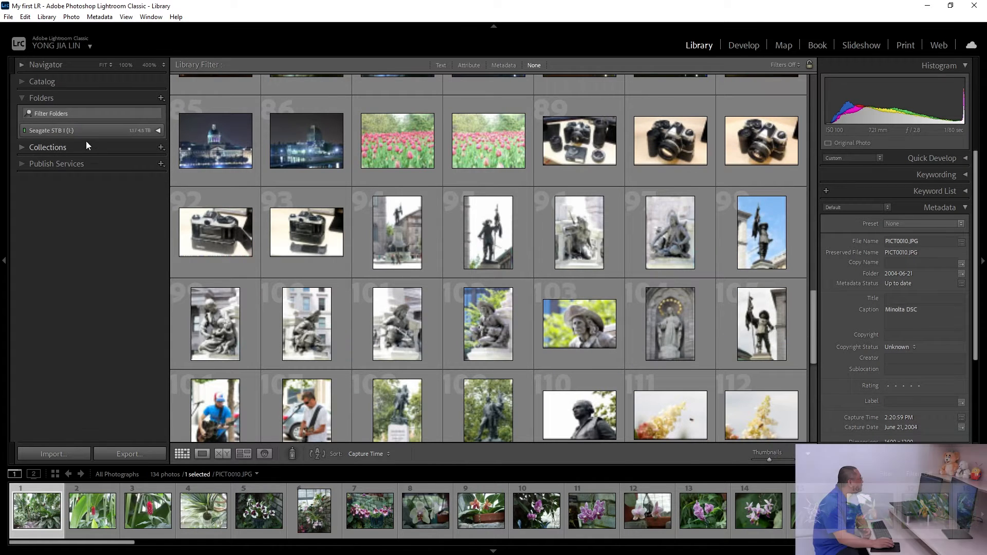
pyautogui.click(89, 131)
pyautogui.click(89, 146)
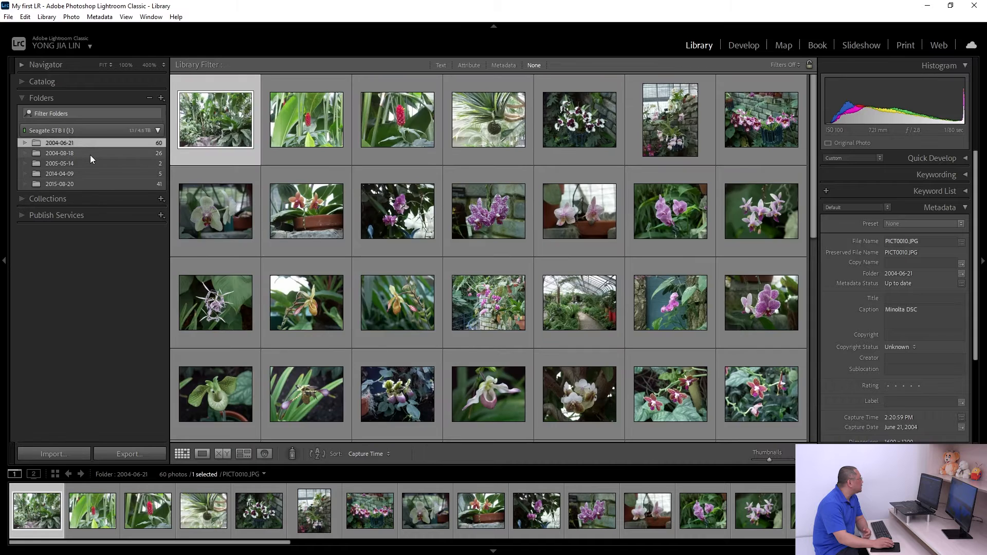
pyautogui.click(90, 154)
pyautogui.click(92, 163)
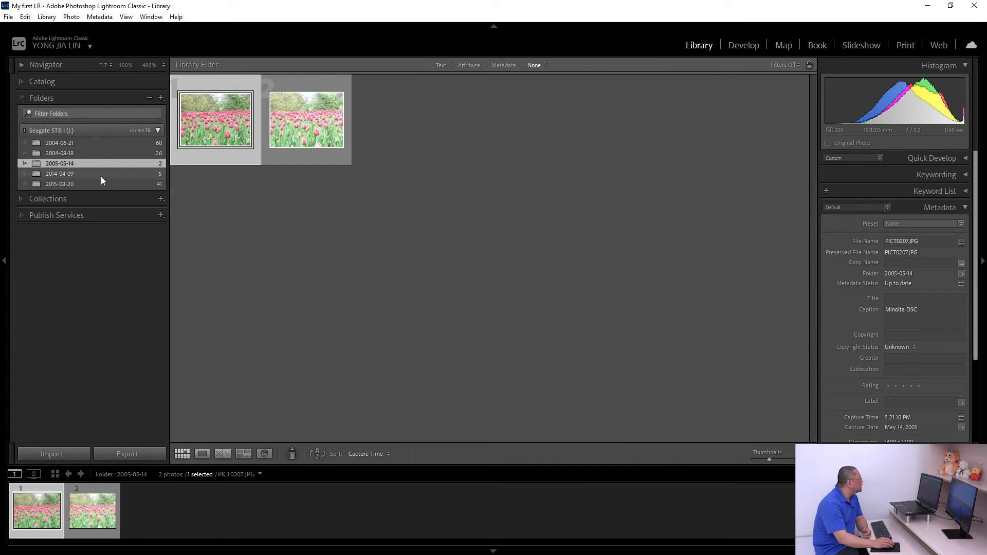
pyautogui.click(101, 174)
pyautogui.click(103, 183)
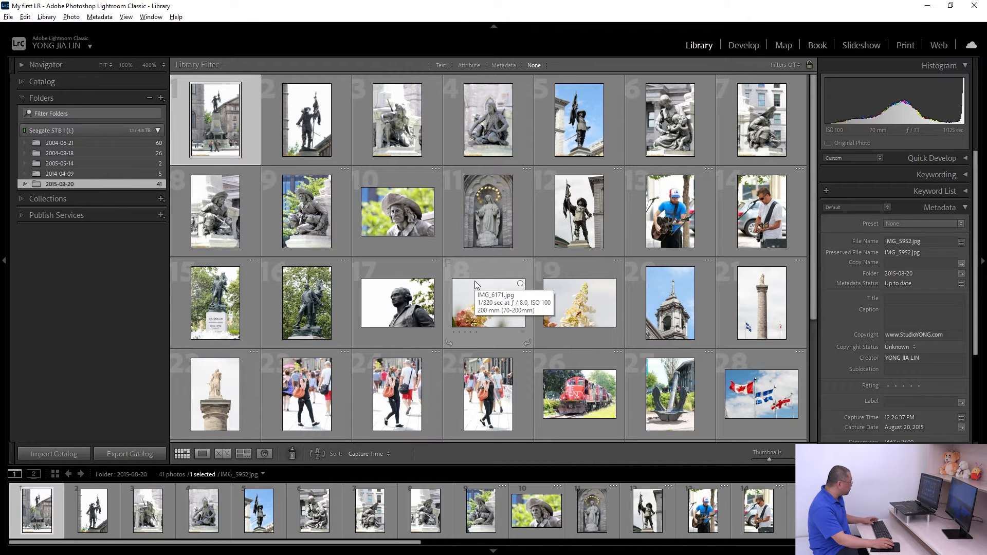
# Switch to File Explorer, examine the copied photos in the 2004-06-21 folder and return to the My first LR folder.
pyautogui.hotkey('alt', 'Tab')
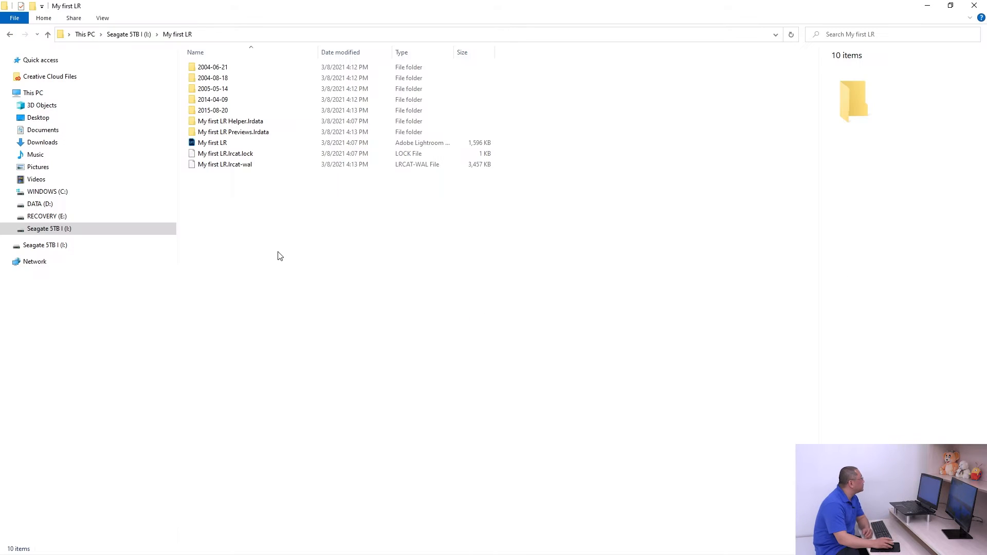
pyautogui.click(210, 73)
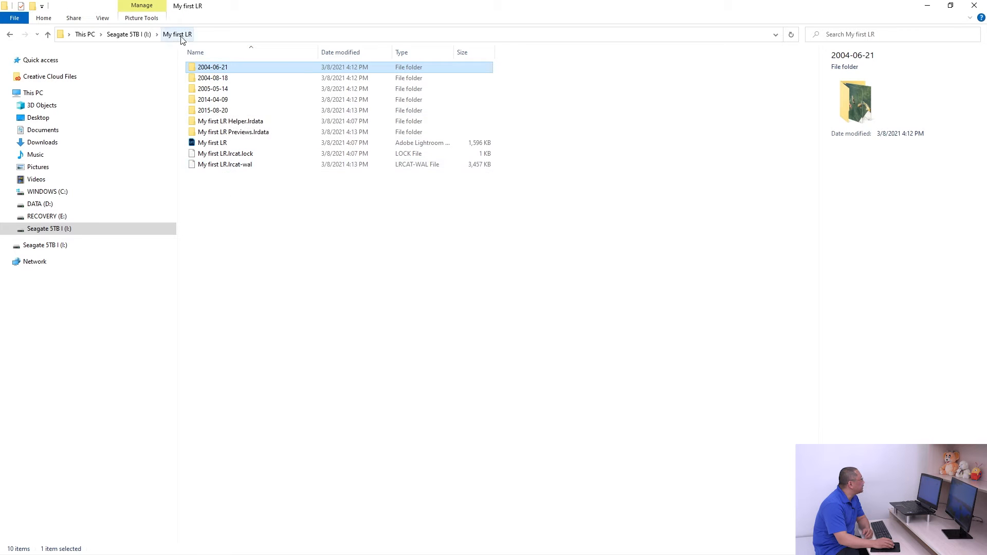
pyautogui.doubleClick(217, 71)
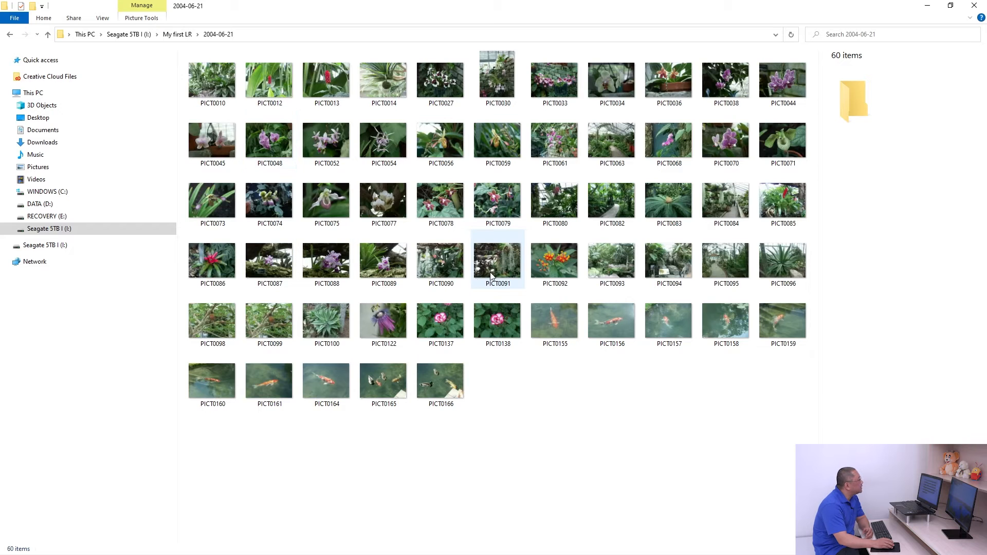
pyautogui.moveTo(764, 457); pyautogui.dragTo(196, 54)
pyautogui.click(534, 463)
pyautogui.click(177, 34)
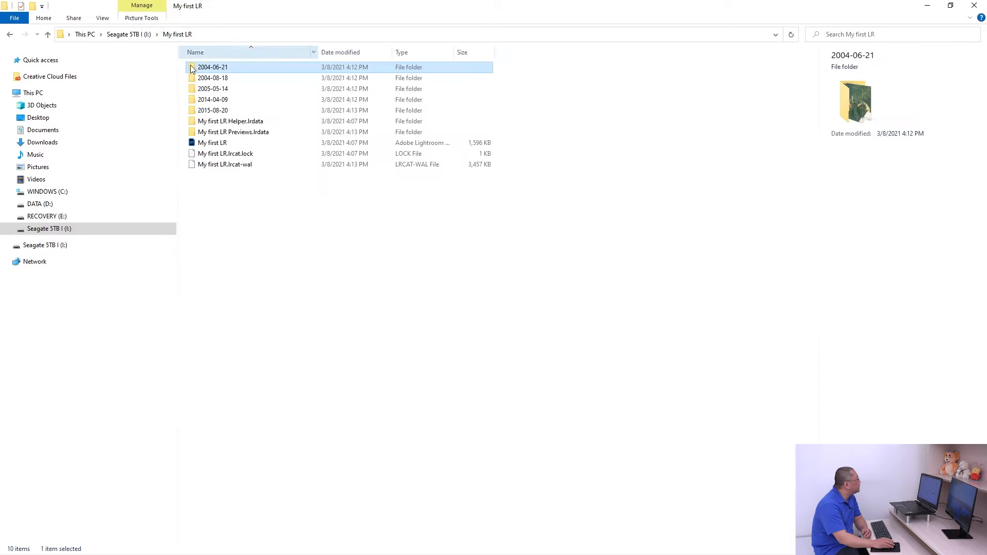
# Examine the copied photos in the 2004-08-18 folder on disk and go back to the My first LR folder.
pyautogui.doubleClick(213, 79)
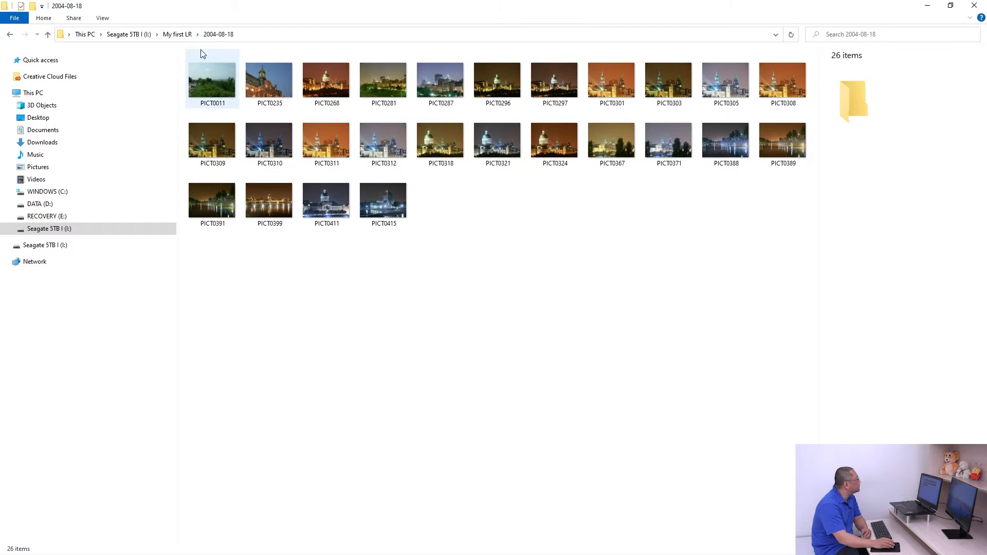
pyautogui.click(178, 33)
pyautogui.click(293, 313)
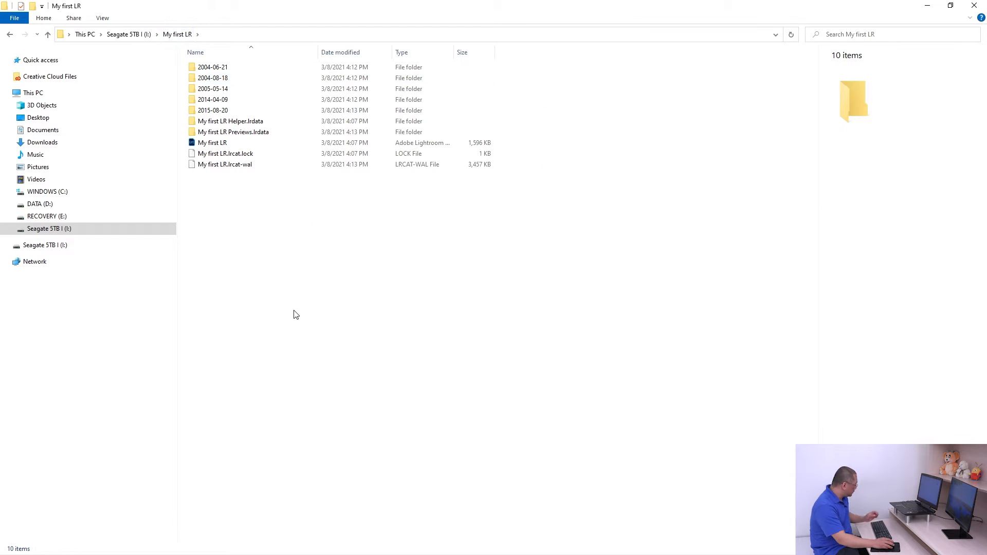
# Switch back to Lightroom Classic and look through the photos in the 2015-08-20 folder.
pyautogui.hotkey('alt', 'Tab')
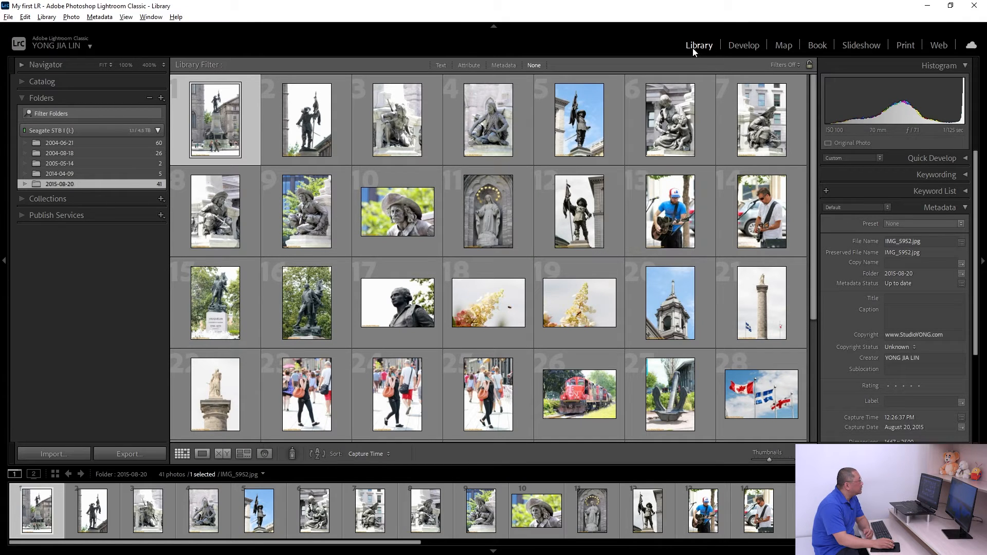
pyautogui.scroll(-2, 540, 303)
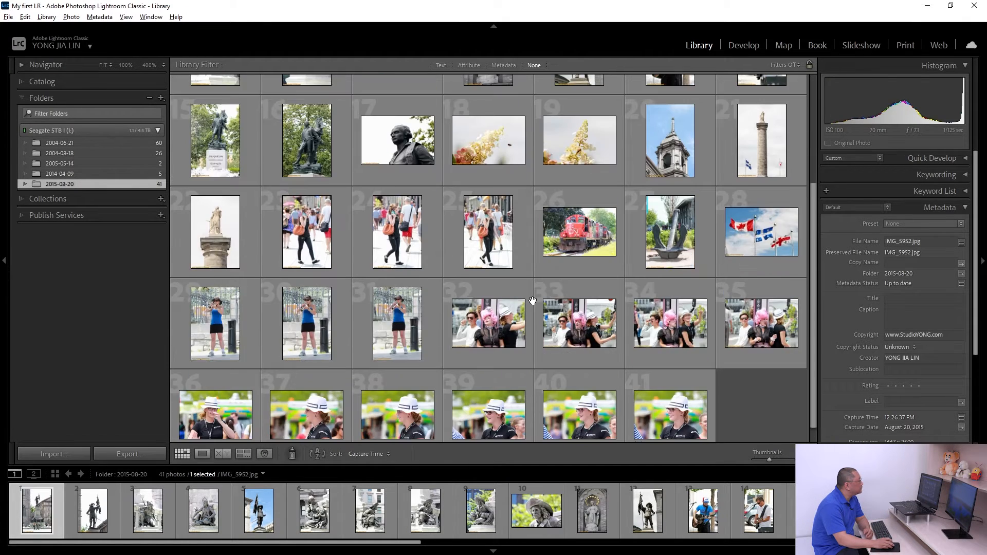
pyautogui.scroll(2, 532, 302)
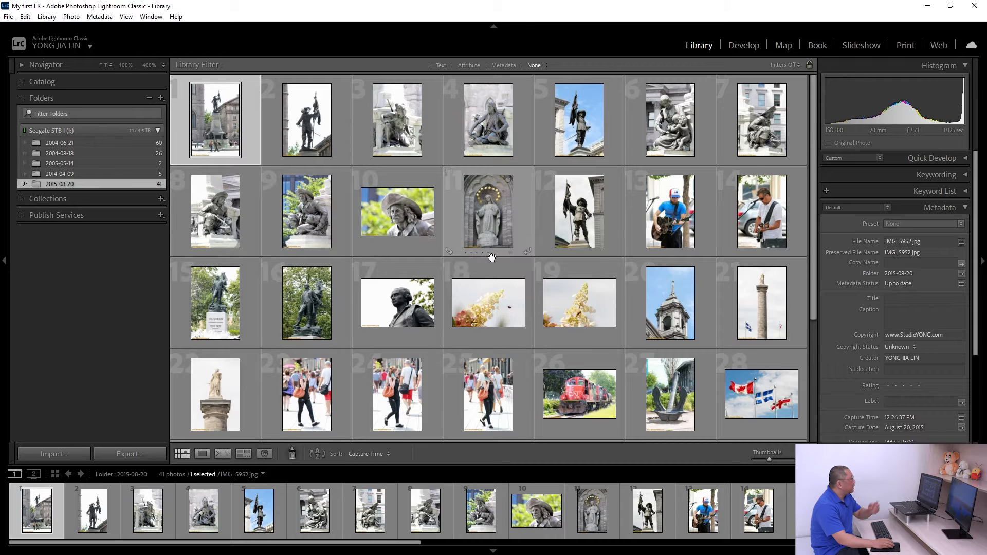
pyautogui.scroll(-4, 457, 273)
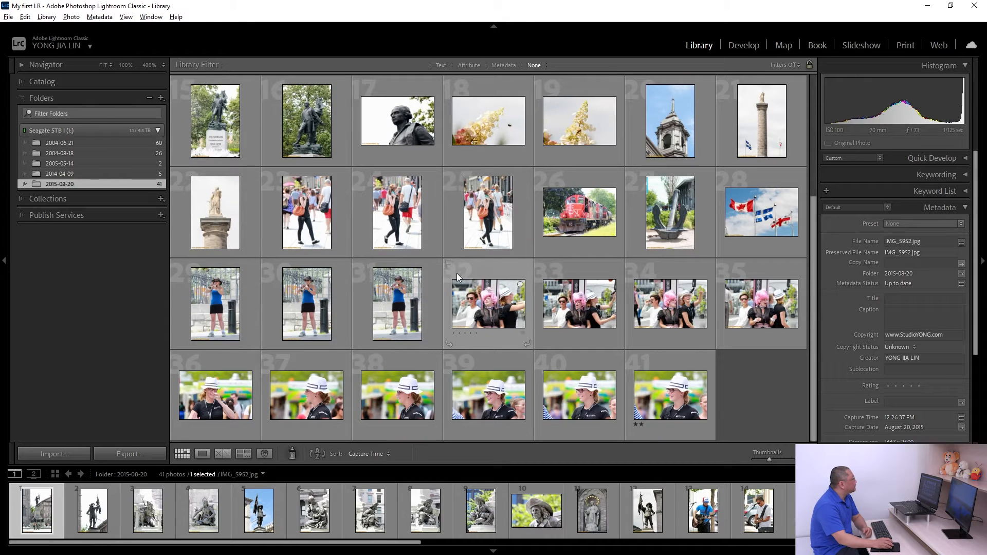
# Return to the catalog's All Photographs collection and browse through the whole thumbnail grid.
pyautogui.click(92, 81)
pyautogui.click(94, 94)
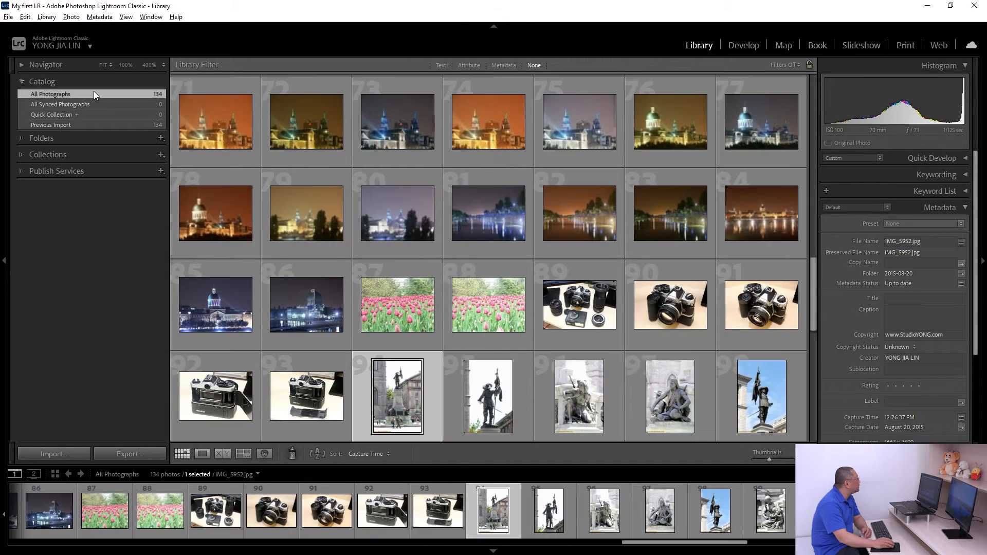
pyautogui.scroll(-10, 527, 185)
pyautogui.scroll(11, 532, 249)
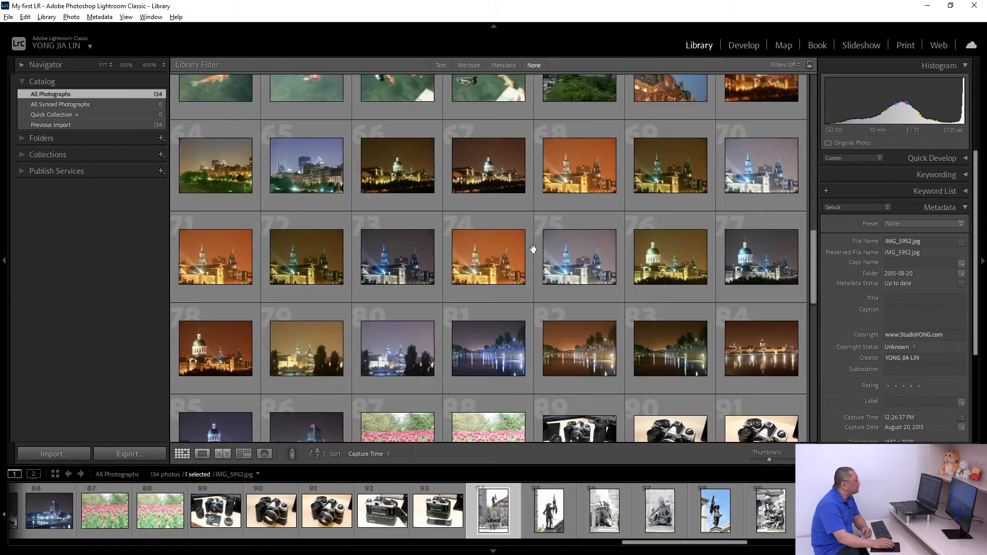
pyautogui.scroll(-5, 533, 248)
pyautogui.scroll(-4, 532, 248)
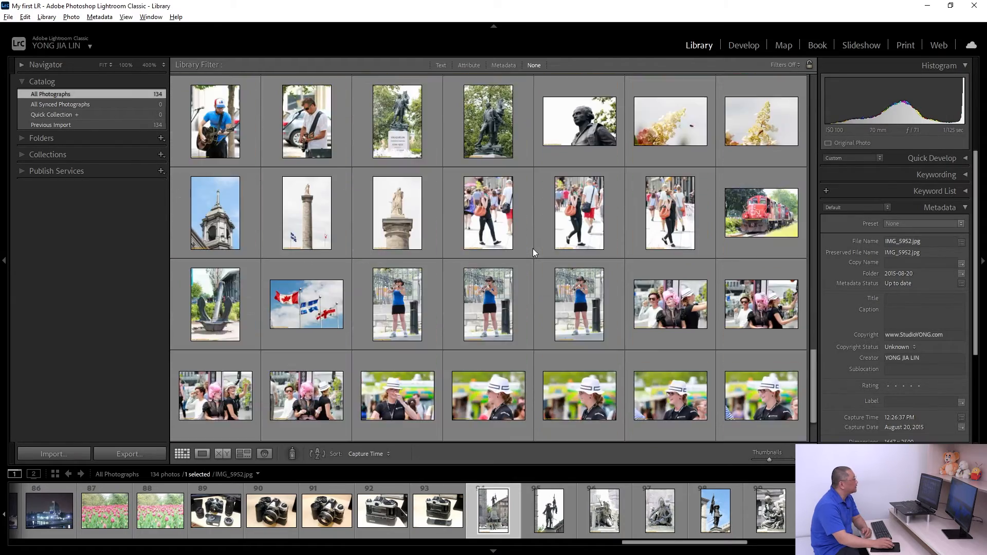
# Enlarge the grid thumbnails to three per row, and shrink them until eleven photos fit in each row.
pyautogui.scroll(10, 532, 248)
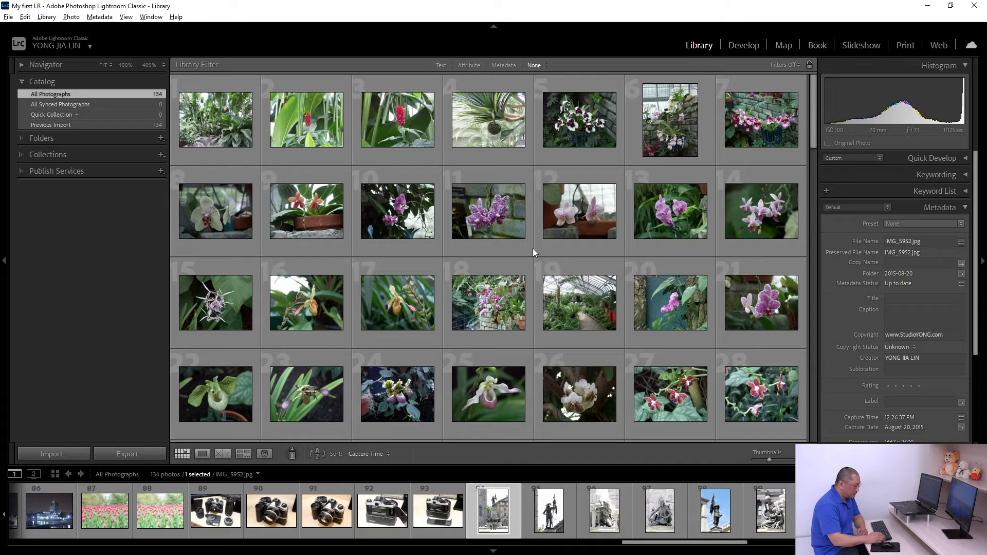
pyautogui.press('+')
pyautogui.press('+')
pyautogui.press('+')
pyautogui.press('+')
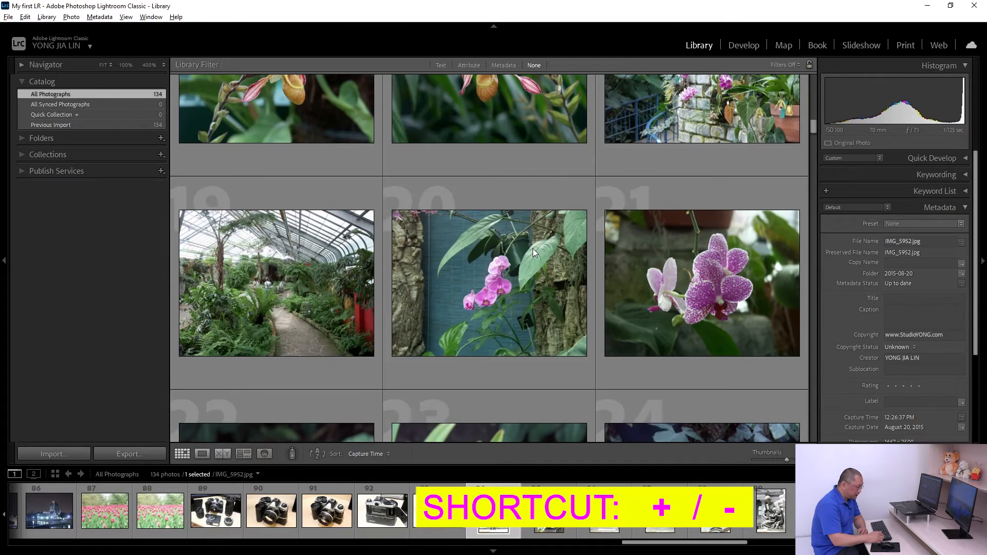
pyautogui.press('+')
pyautogui.press('-')
pyautogui.press('-')
pyautogui.press('-')
pyautogui.press('-')
pyautogui.press('-')
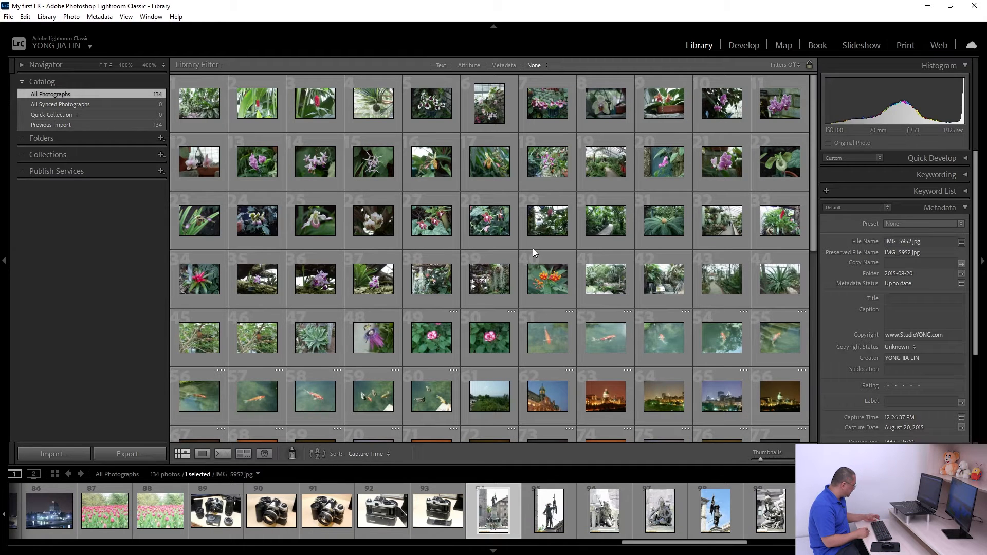
# Hide all the surrounding panels and resize the thumbnails so that the full-width grid shows eleven photos per row.
pyautogui.hotkey('shift', 'Tab')
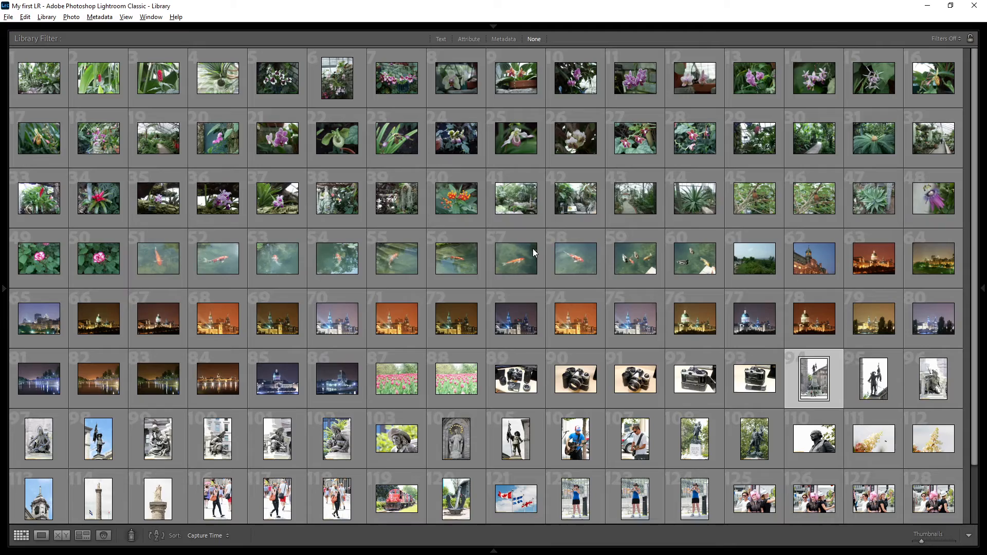
pyautogui.press('+')
pyautogui.press('+')
pyautogui.press('+')
pyautogui.press('+')
pyautogui.press('+')
pyautogui.press('+')
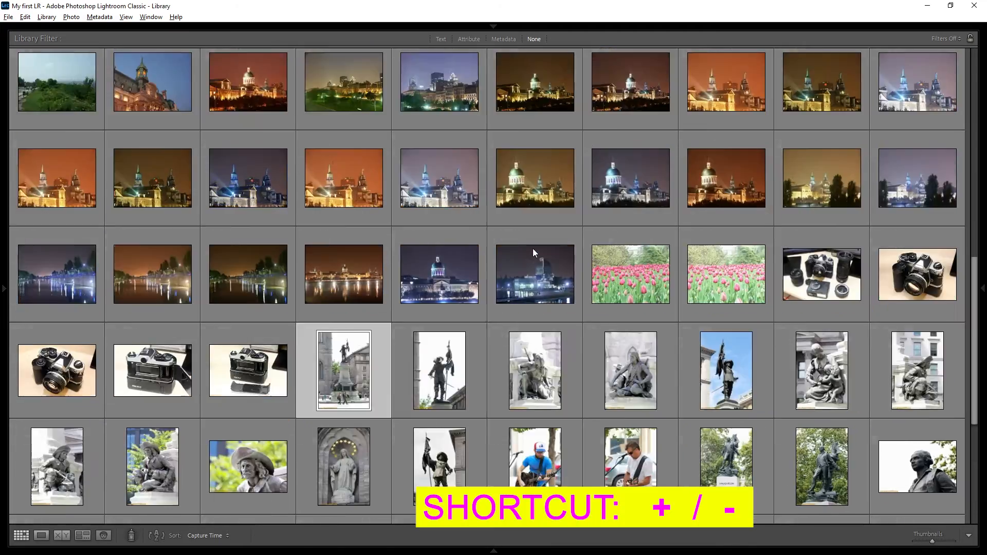
pyautogui.press('-')
pyautogui.press('-')
pyautogui.press('-')
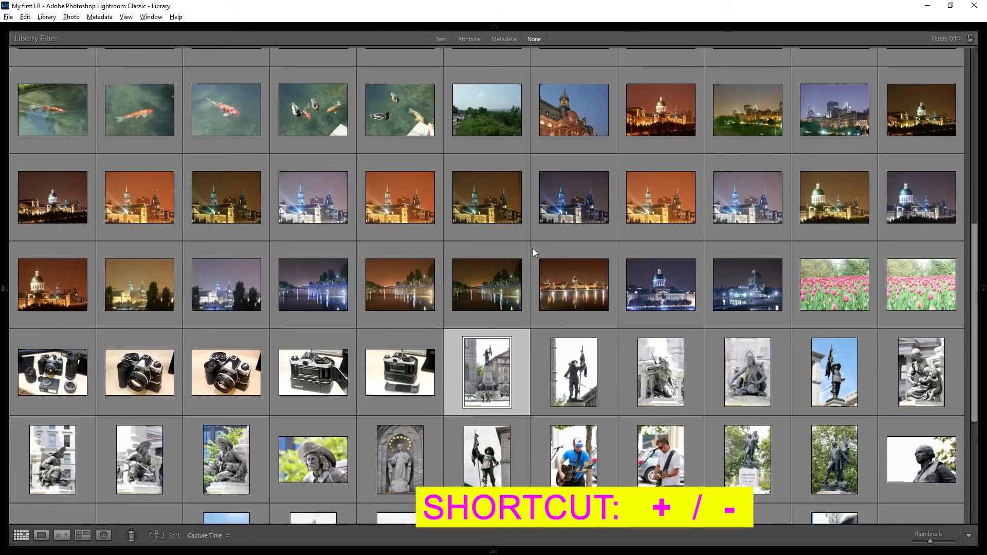
# Browse the full-width grid from end to end and enlarge the thumbnails to nine photos per row.
pyautogui.scroll(6, 533, 248)
pyautogui.scroll(-10, 533, 248)
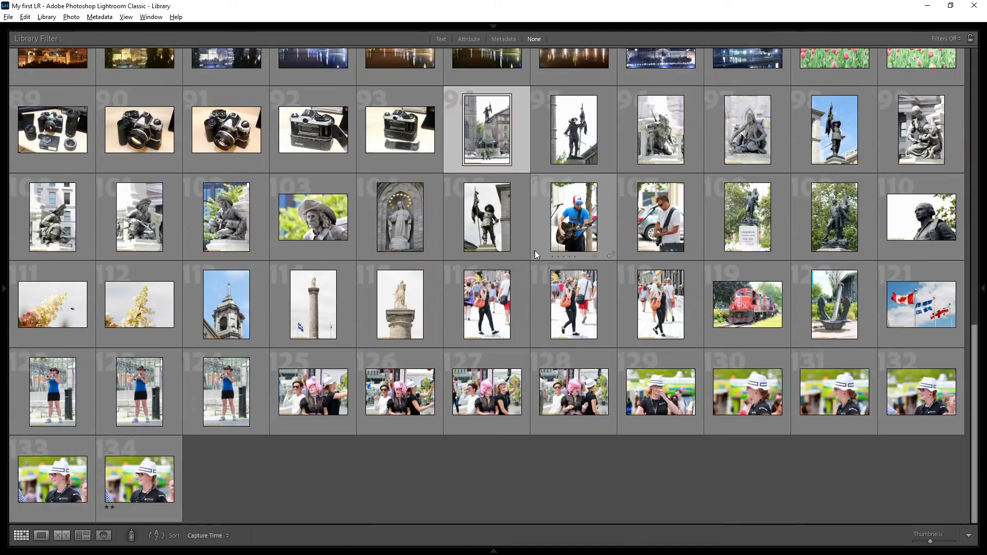
pyautogui.scroll(10, 534, 250)
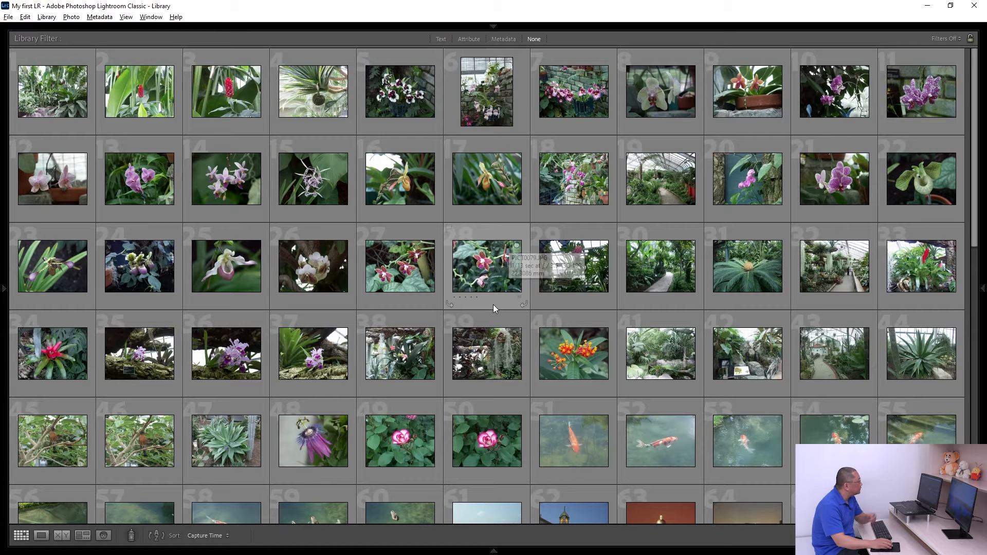
pyautogui.scroll(-2, 507, 320)
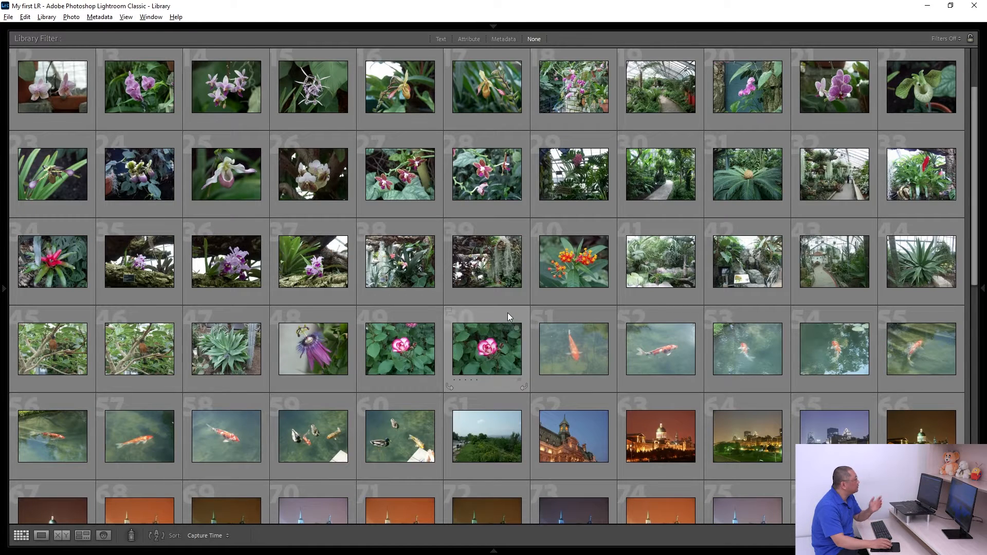
pyautogui.scroll(2, 499, 306)
pyautogui.press('=')
pyautogui.press('=')
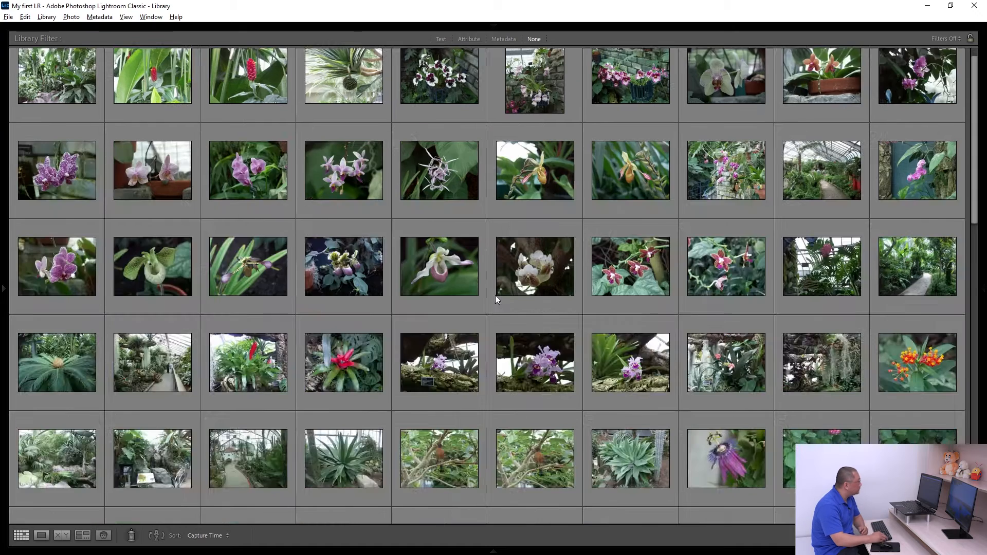
pyautogui.scroll(1, 486, 306)
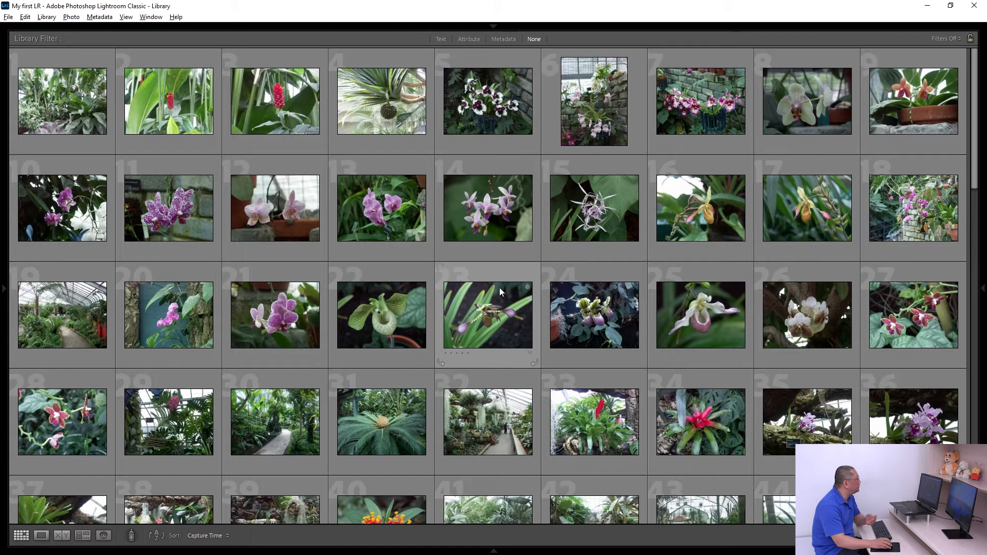
# View IMG_5952.jpg and the photos after it one by one in Loupe view, and return to the start of the grid.
pyautogui.click(42, 537)
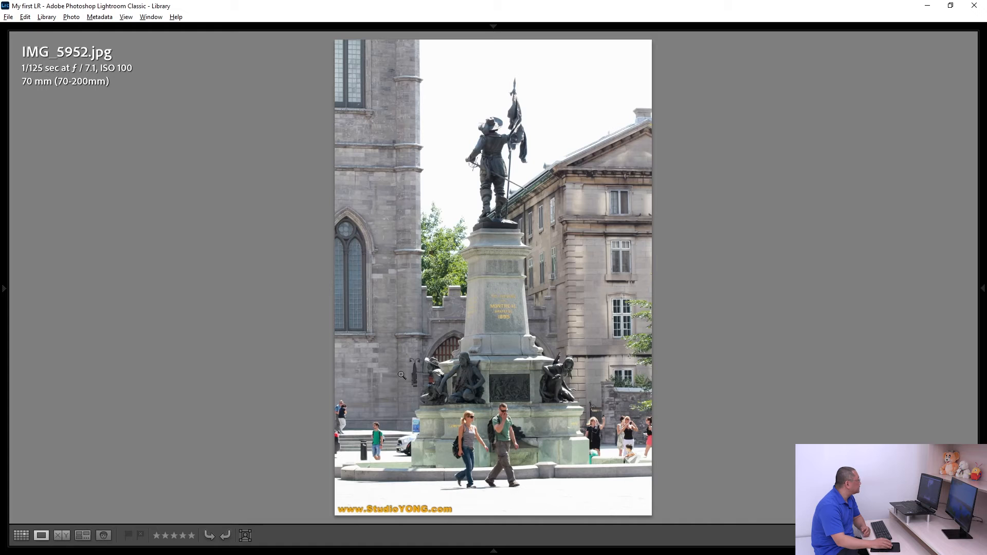
pyautogui.press('Right')
pyautogui.press('Right')
pyautogui.press('Right')
pyautogui.press('Right')
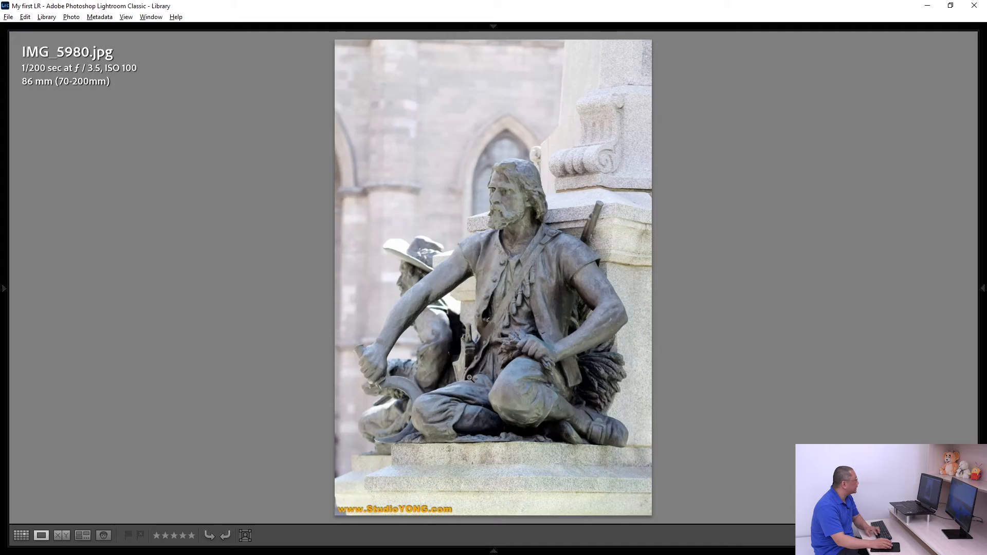
pyautogui.click(21, 536)
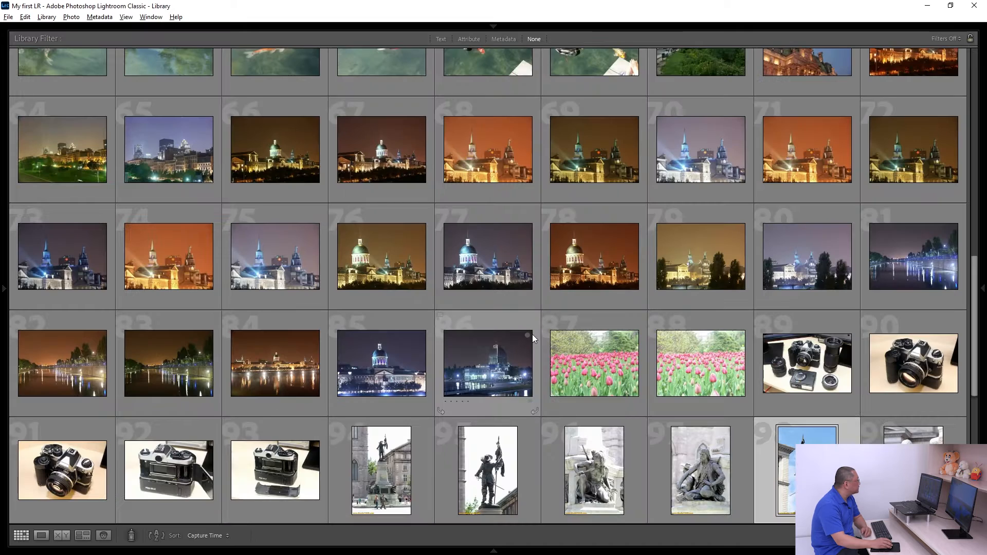
pyautogui.scroll(10, 541, 329)
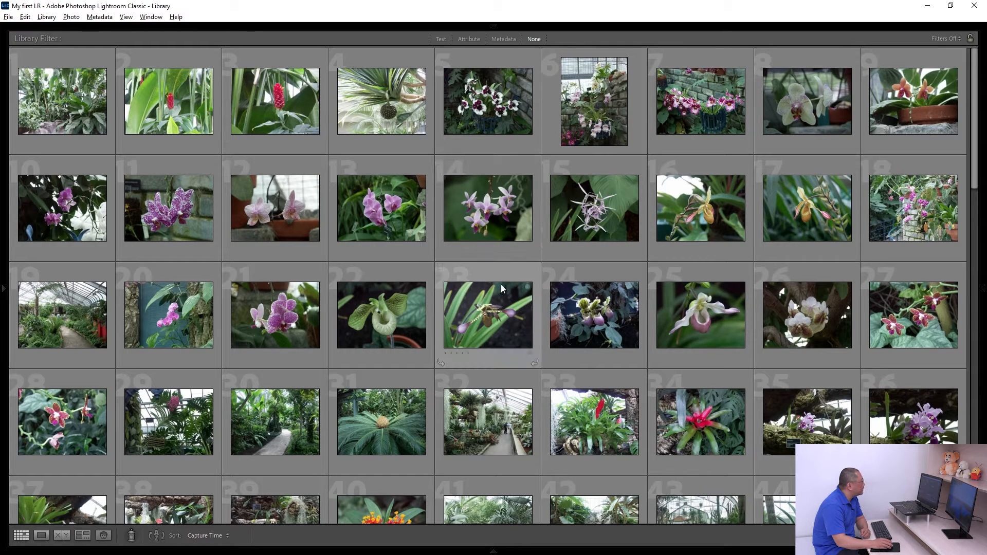
# Flag the orchid photo PICT0038.JPG and the greenhouse path photo PICT0063.JPG as rejected.
pyautogui.click(800, 106)
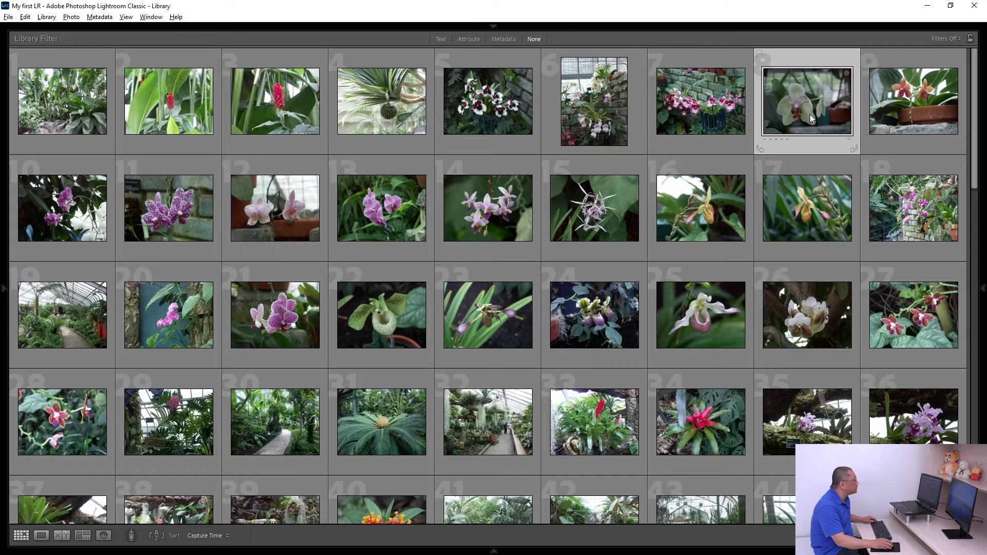
pyautogui.click(60, 220)
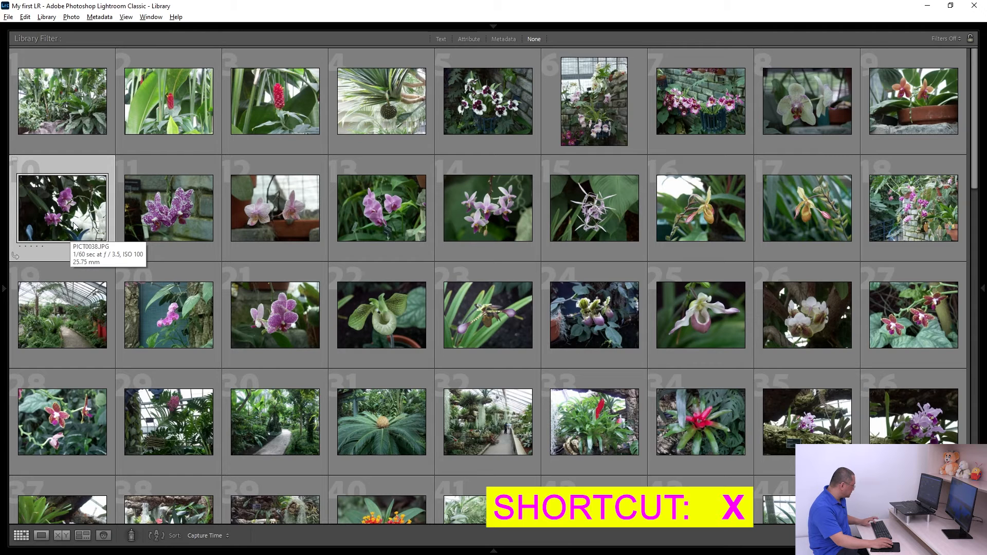
pyautogui.press('x')
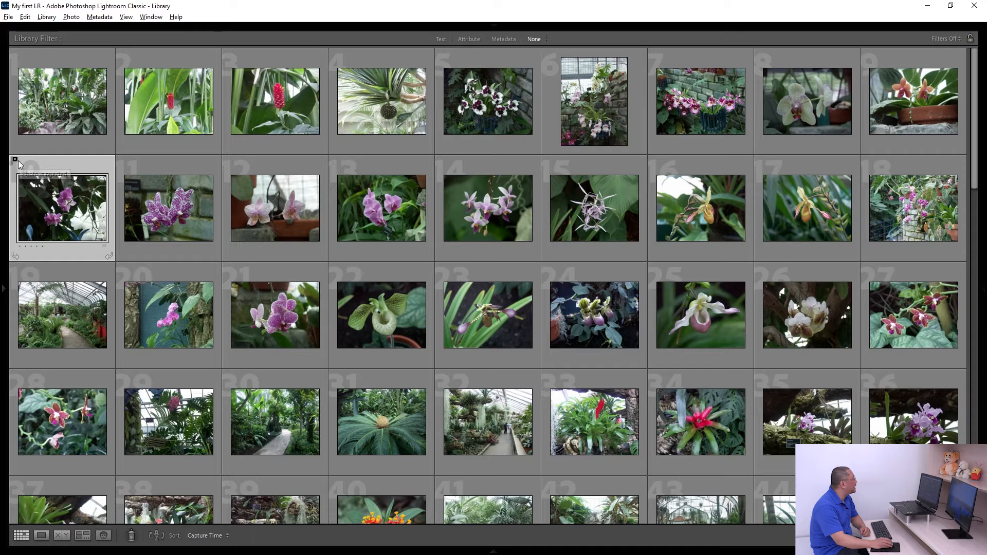
pyautogui.scroll(-2, 618, 304)
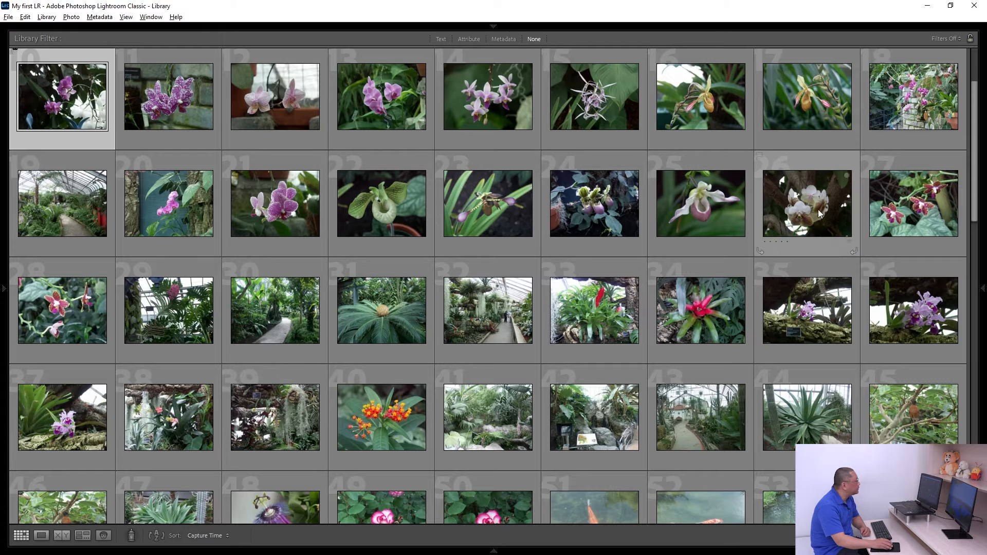
pyautogui.scroll(2, 874, 164)
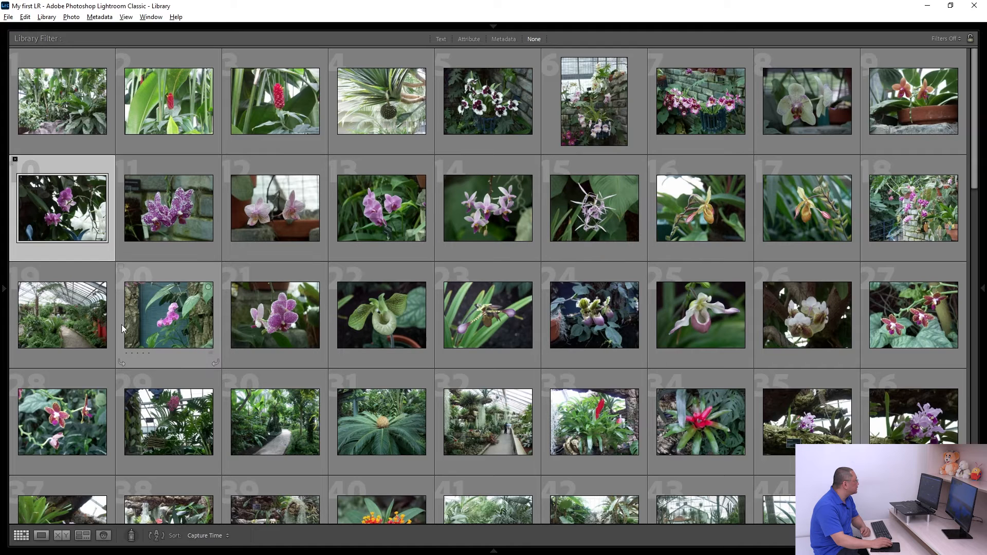
pyautogui.click(79, 323)
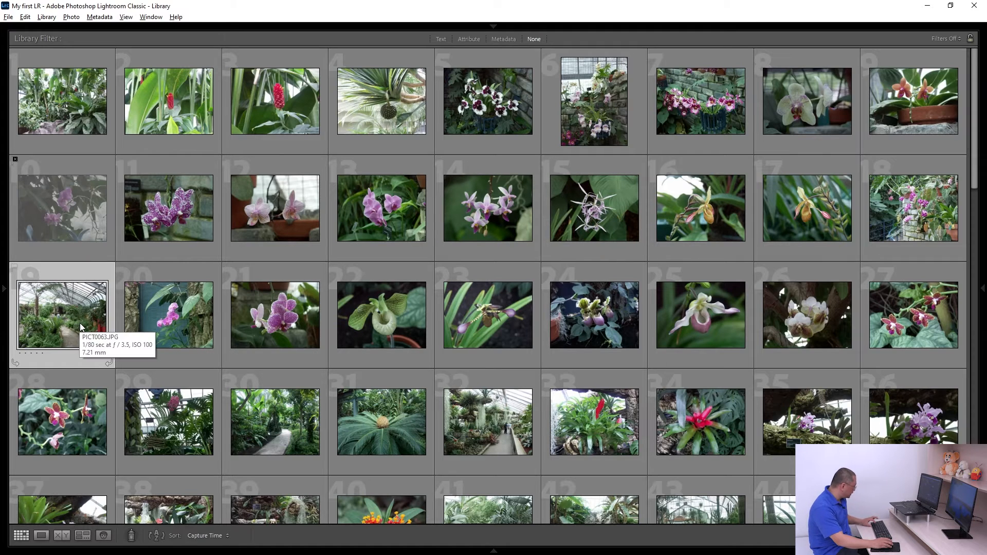
pyautogui.press('x')
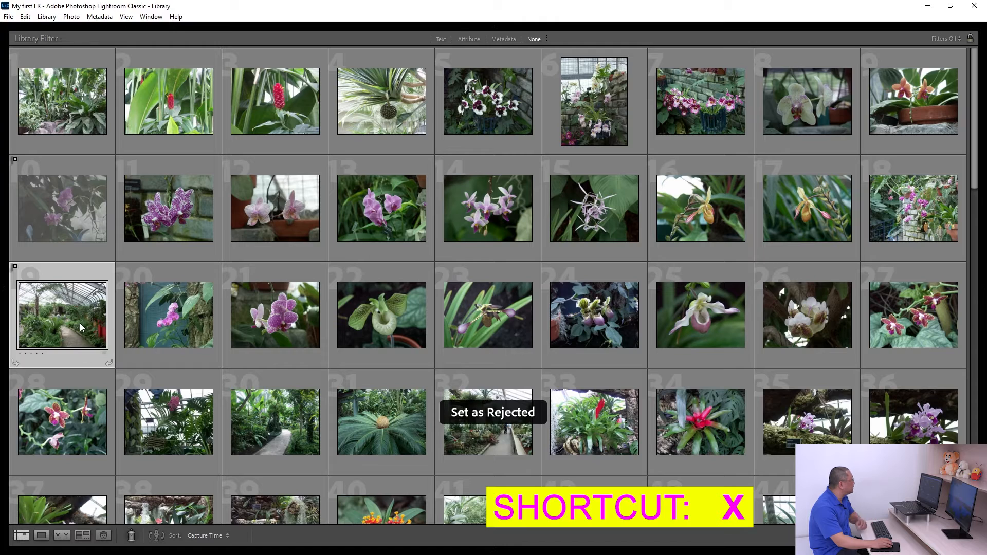
# Flag the greenhouse plant photo PICT0080.JPG as rejected.
pyautogui.scroll(-3, 496, 332)
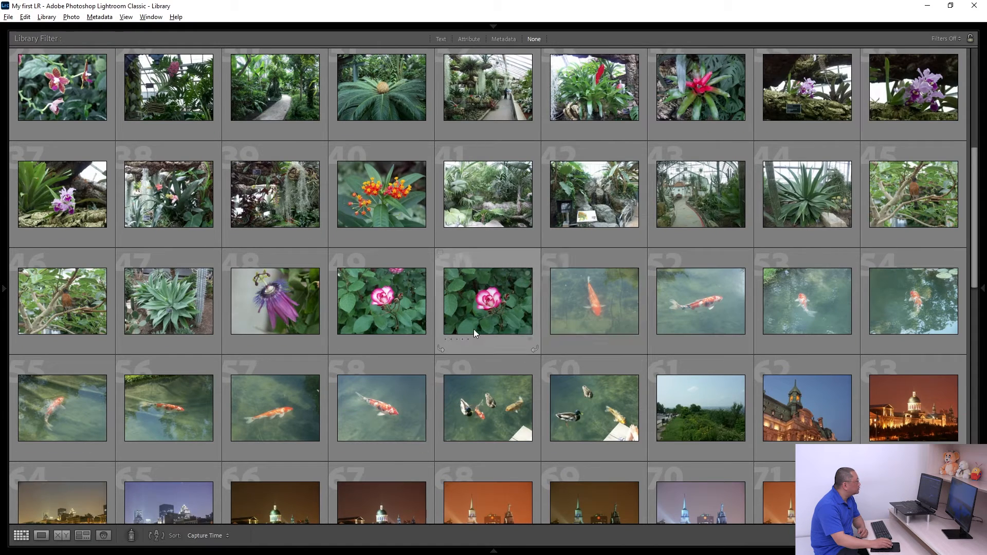
pyautogui.scroll(1, 505, 325)
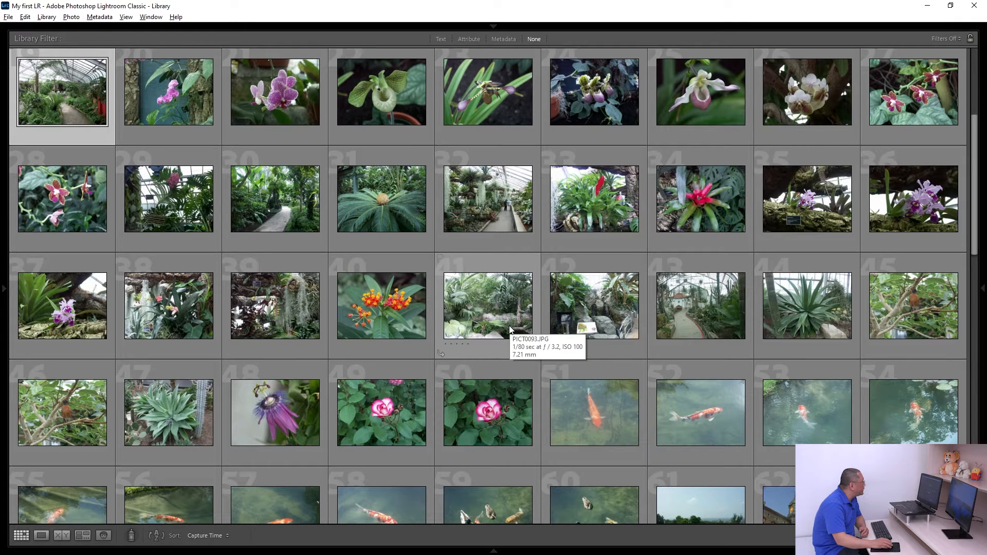
pyautogui.click(173, 200)
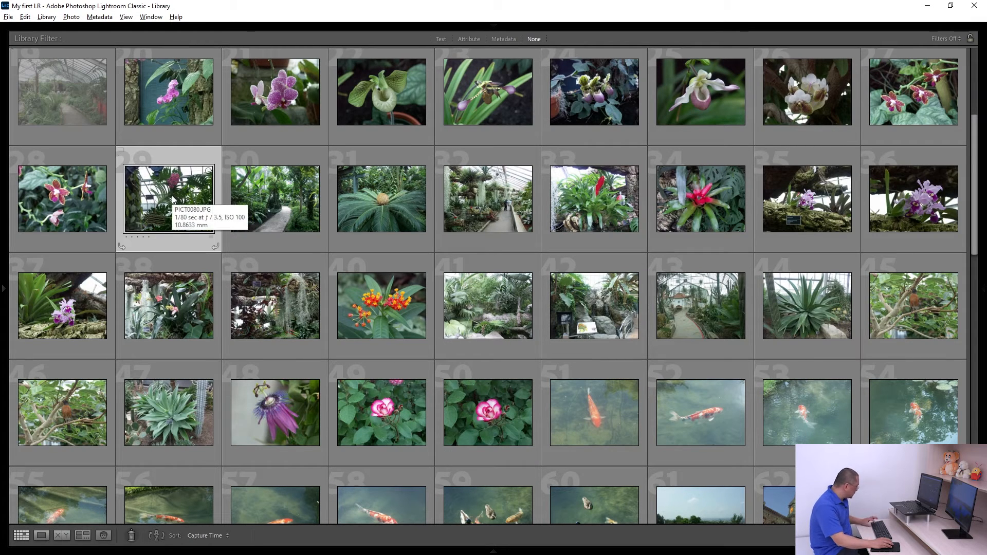
pyautogui.press('x')
# Compare the two similar pink tulip field photos and flag the second one, PICT0208.JPG, as rejected.
pyautogui.scroll(-2, 610, 271)
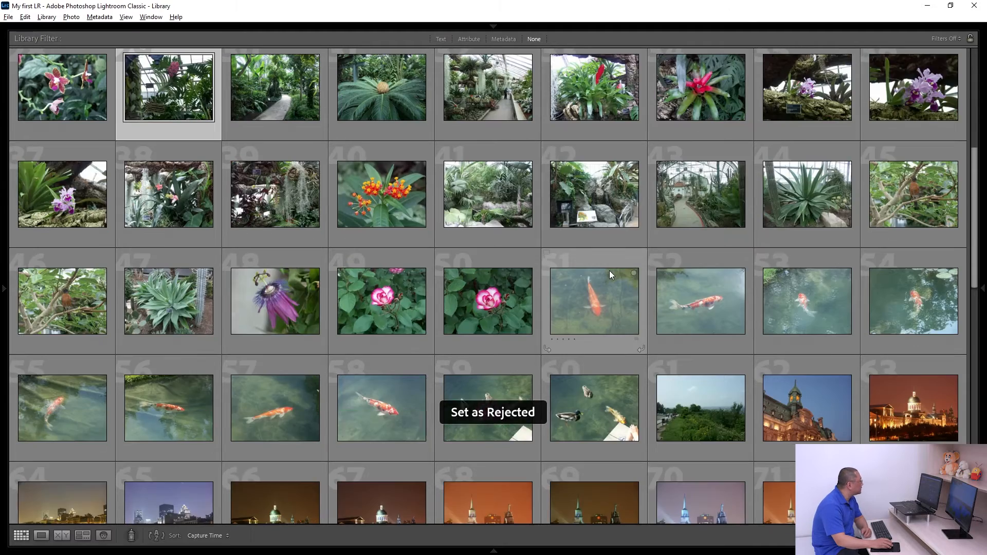
pyautogui.scroll(-1, 609, 270)
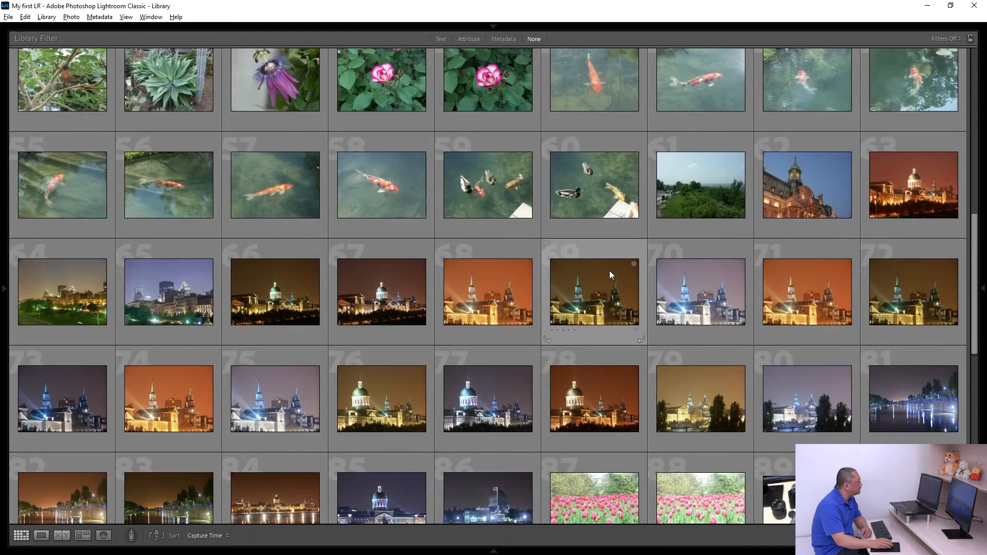
pyautogui.scroll(-2, 655, 286)
pyautogui.click(612, 286)
pyautogui.click(695, 286)
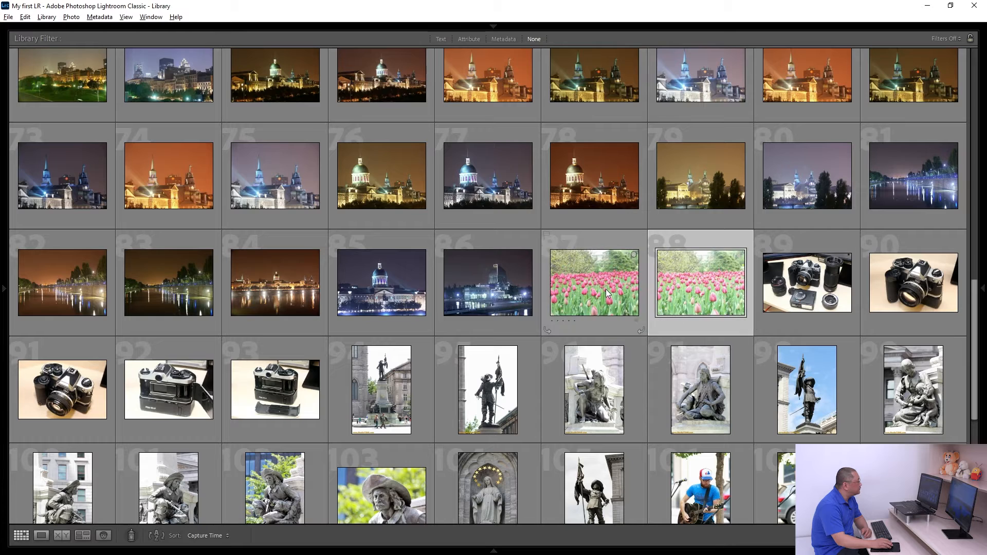
pyautogui.click(606, 289)
pyautogui.click(698, 286)
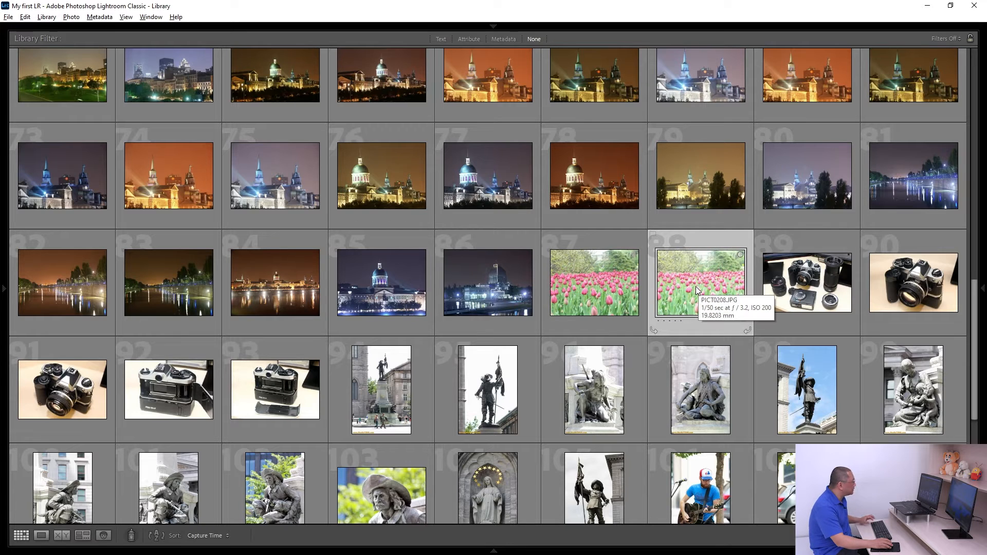
pyautogui.press('x')
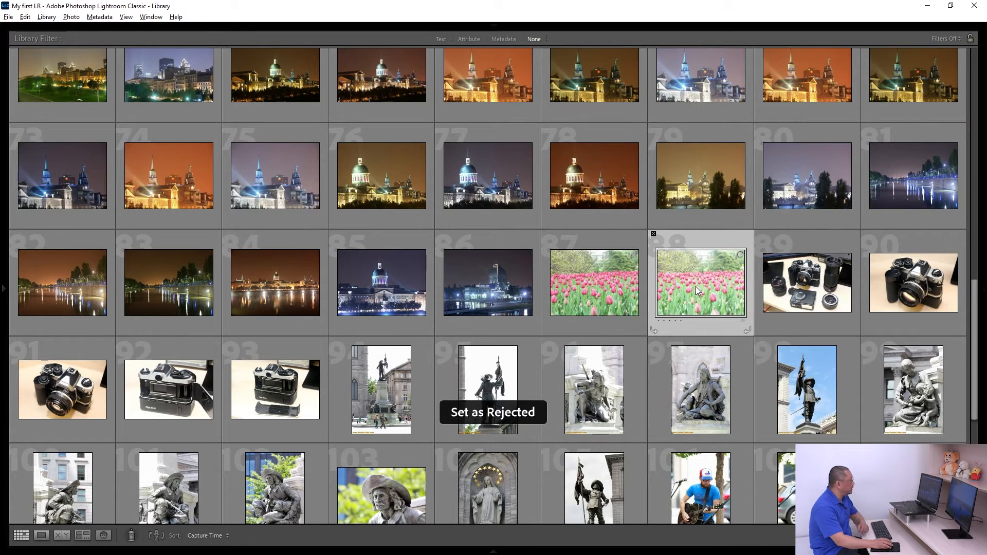
# Flag the green landscape photo PICT0011.JPG as rejected and look over the rest of the grid.
pyautogui.scroll(2, 298, 221)
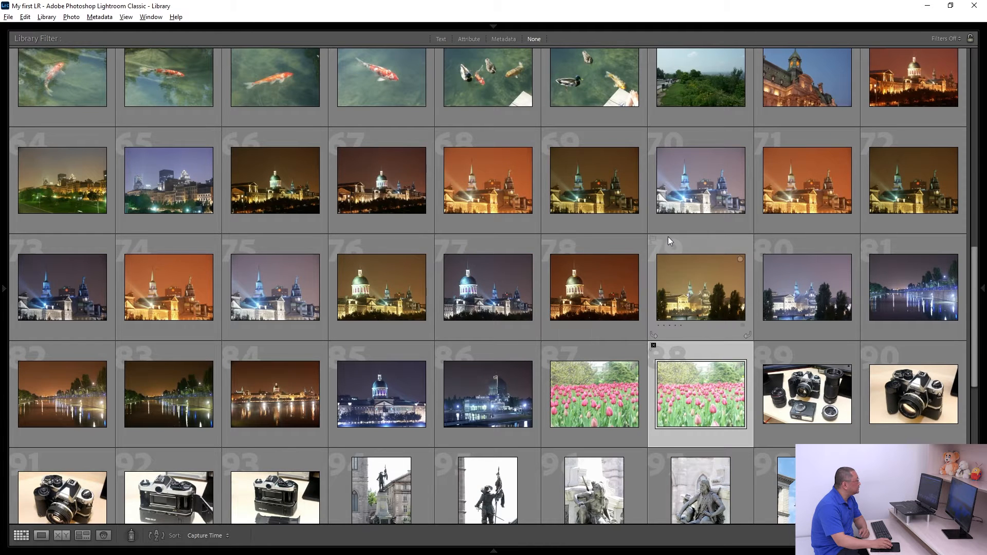
pyautogui.scroll(2, 667, 236)
pyautogui.click(698, 185)
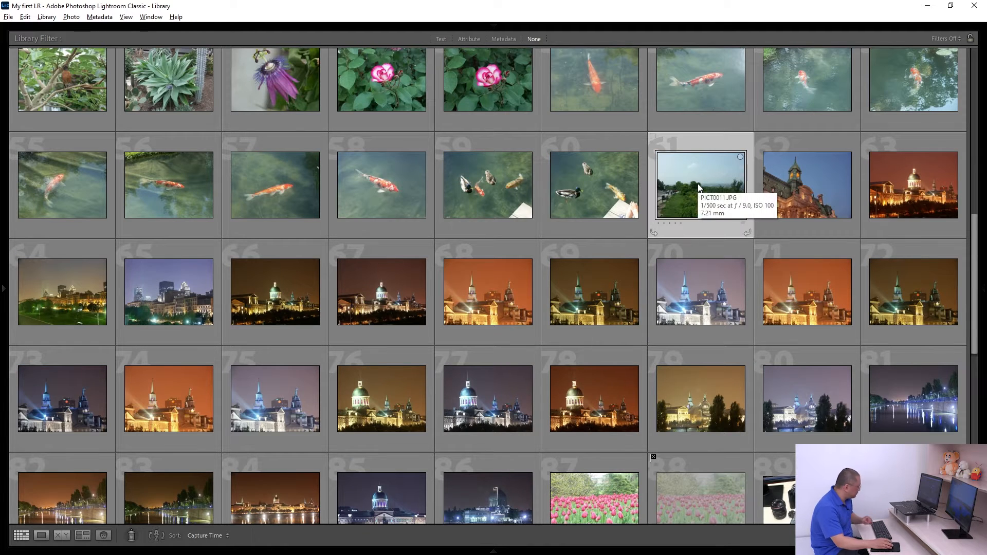
pyautogui.press('x')
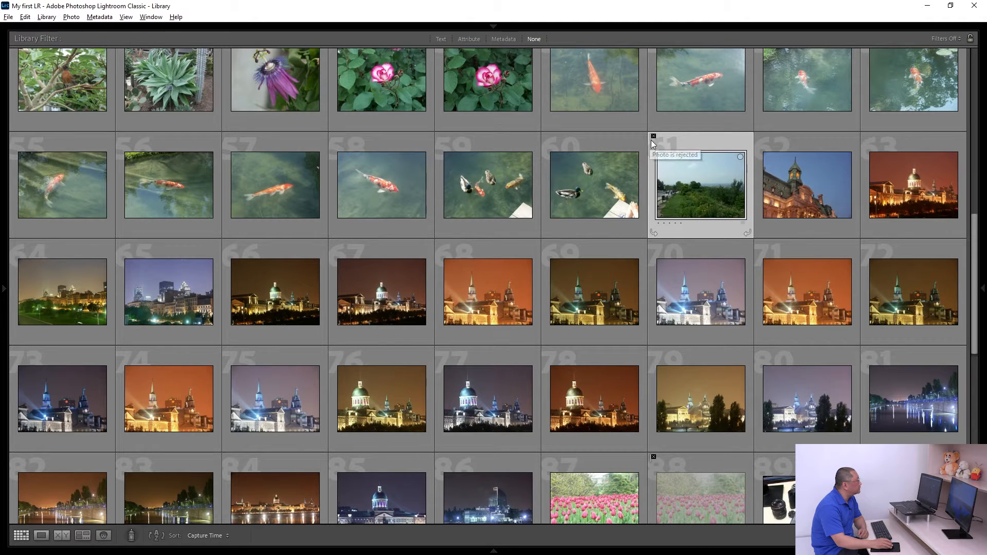
pyautogui.scroll(6, 639, 236)
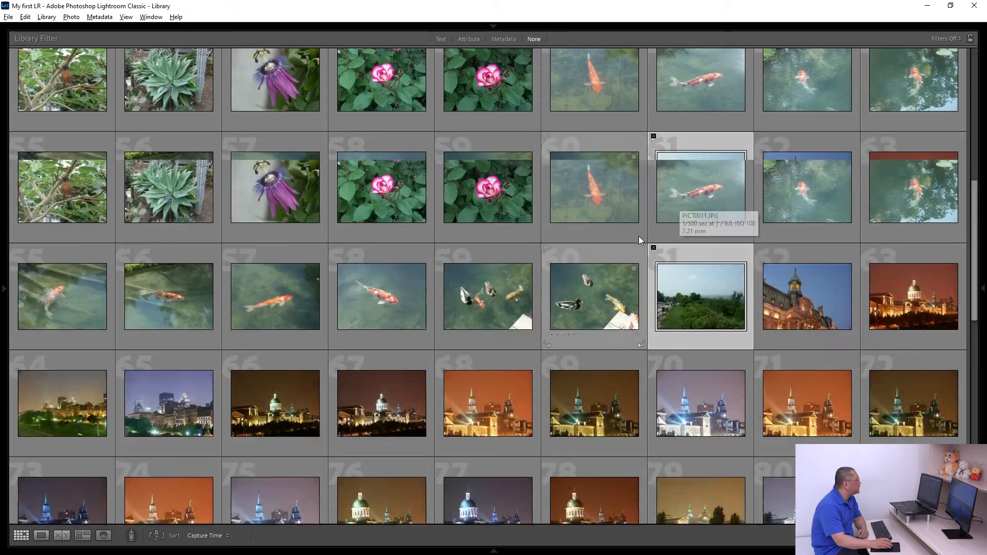
pyautogui.scroll(-11, 633, 239)
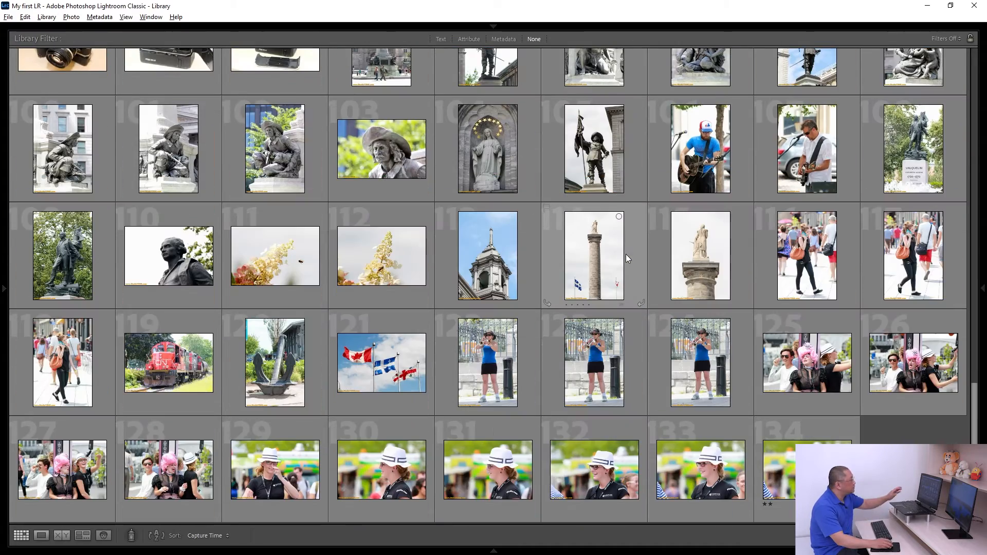
# Filter the library by attribute to show only the photos flagged as rejected and check them individually.
pyautogui.moveTo(588, 266)
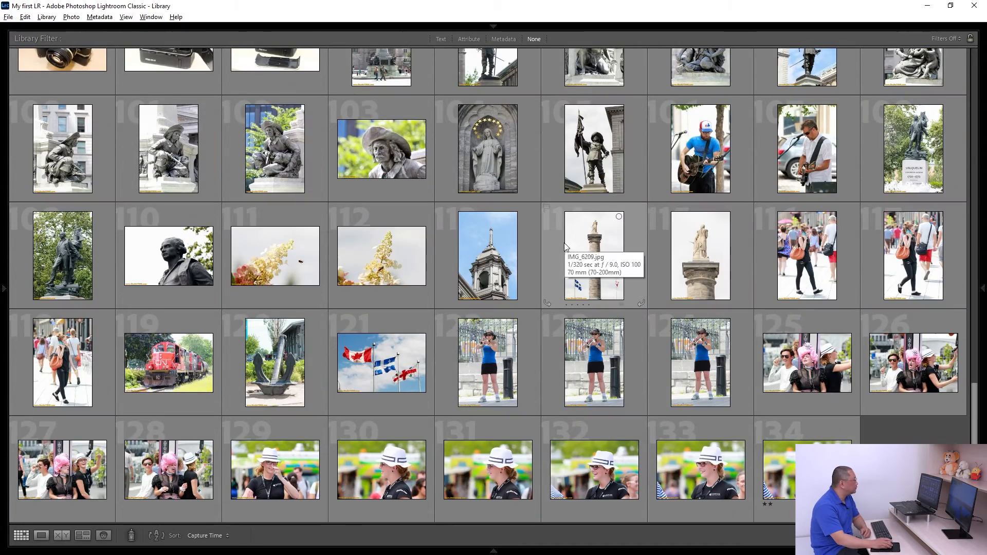
pyautogui.scroll(12, 566, 254)
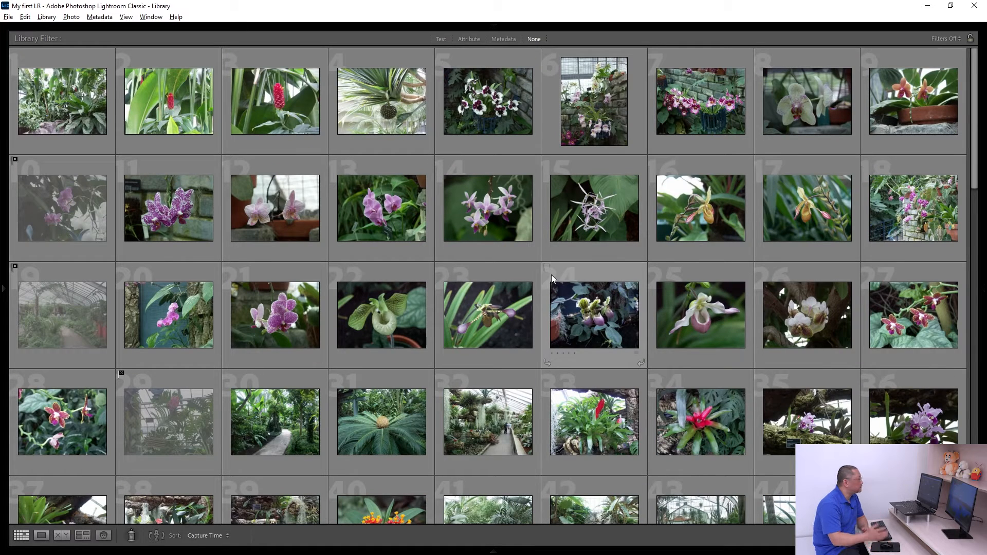
pyautogui.click(466, 38)
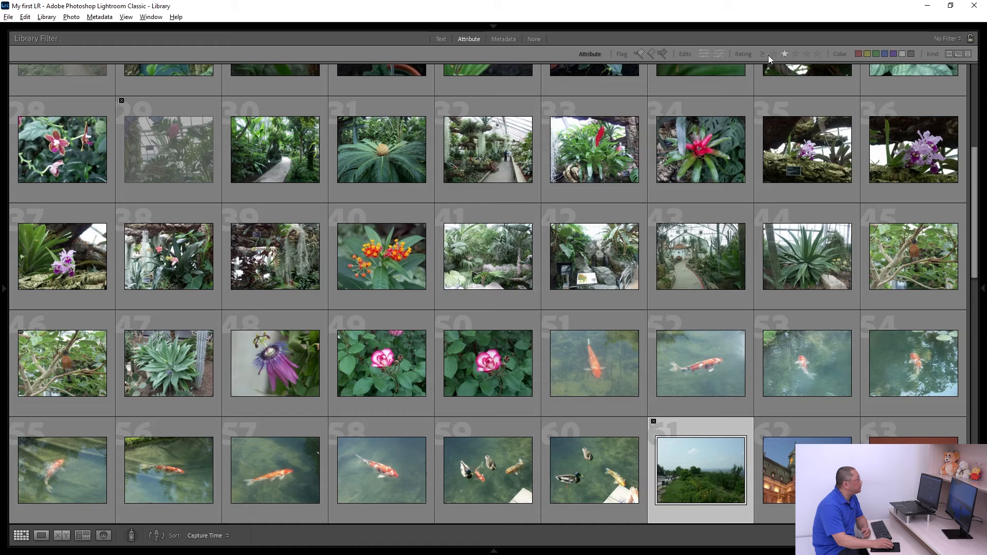
pyautogui.click(664, 52)
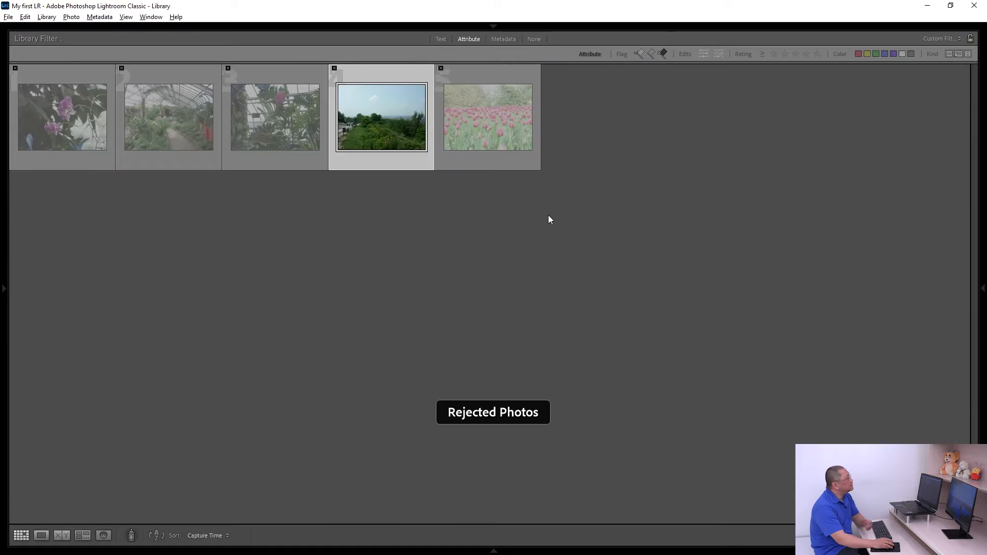
pyautogui.click(480, 126)
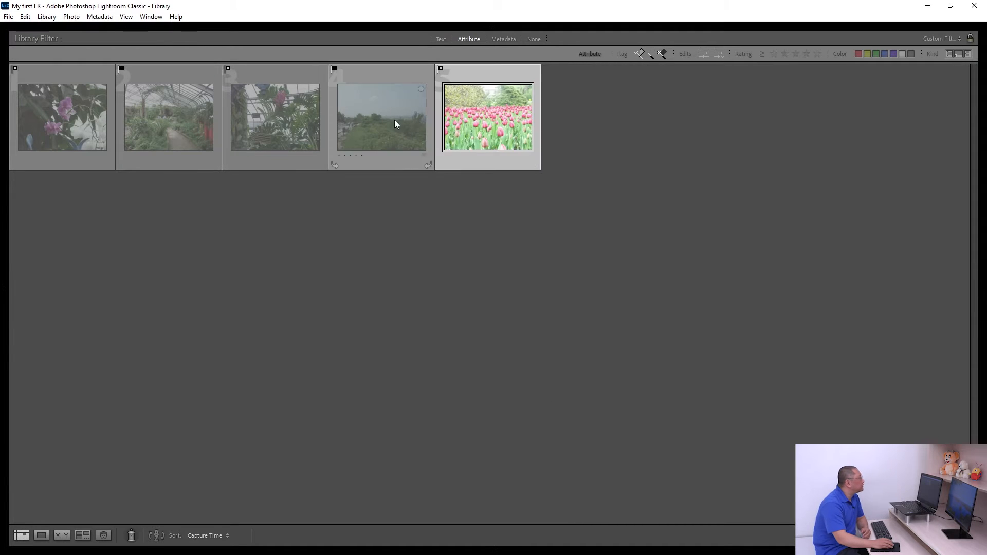
pyautogui.click(393, 119)
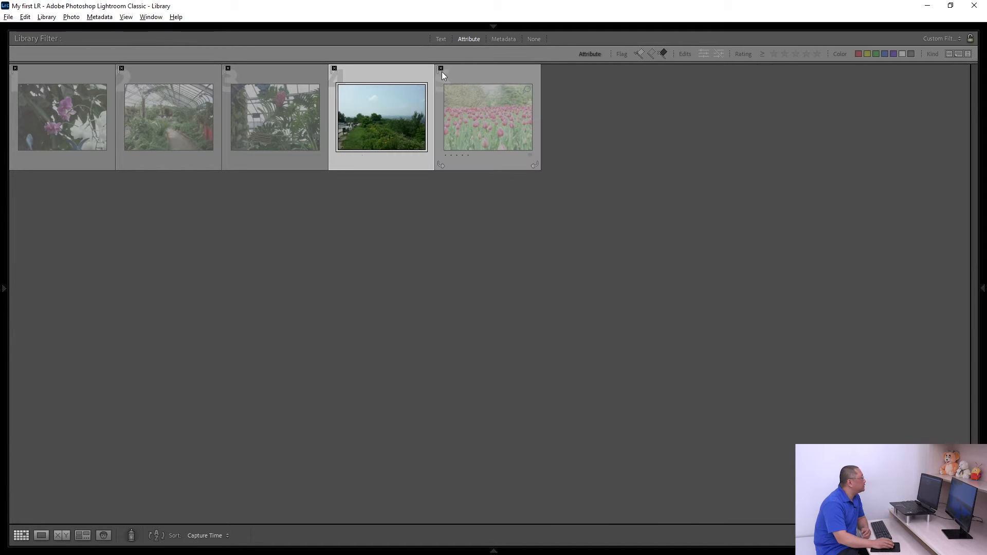
pyautogui.click(174, 117)
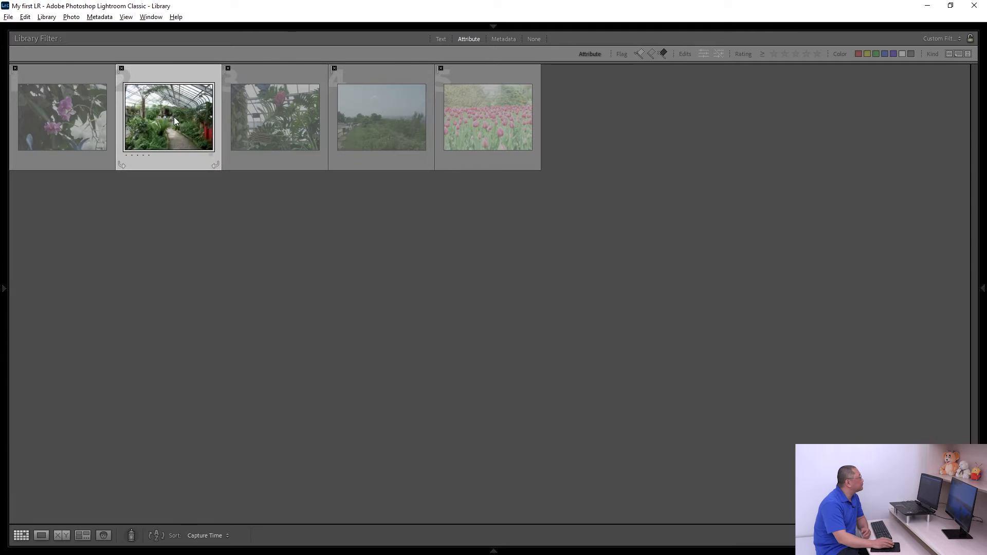
# Select all the filtered rejected photos and delete them from disk.
pyautogui.click(557, 292)
pyautogui.hotkey('ctrl', 'a')
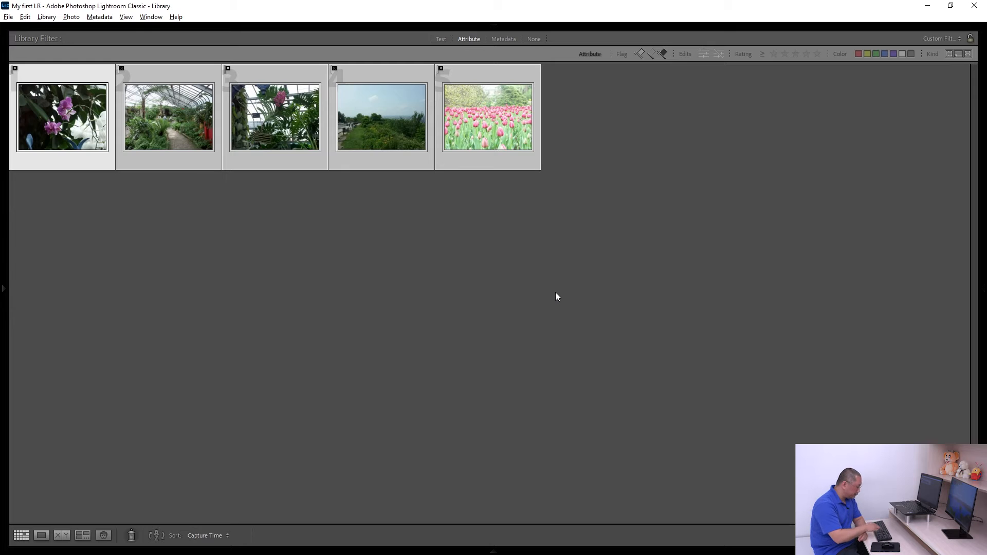
pyautogui.press('Delete')
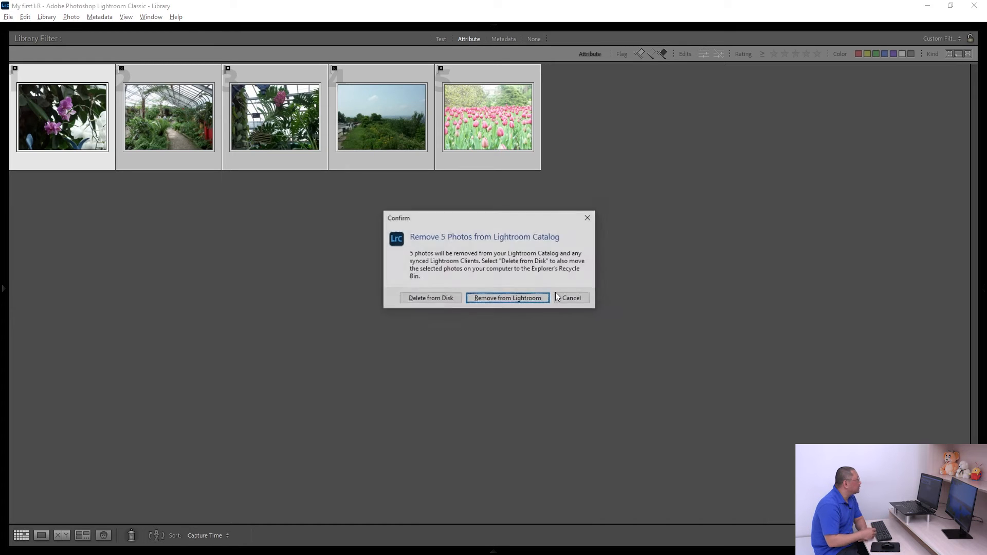
pyautogui.click(438, 299)
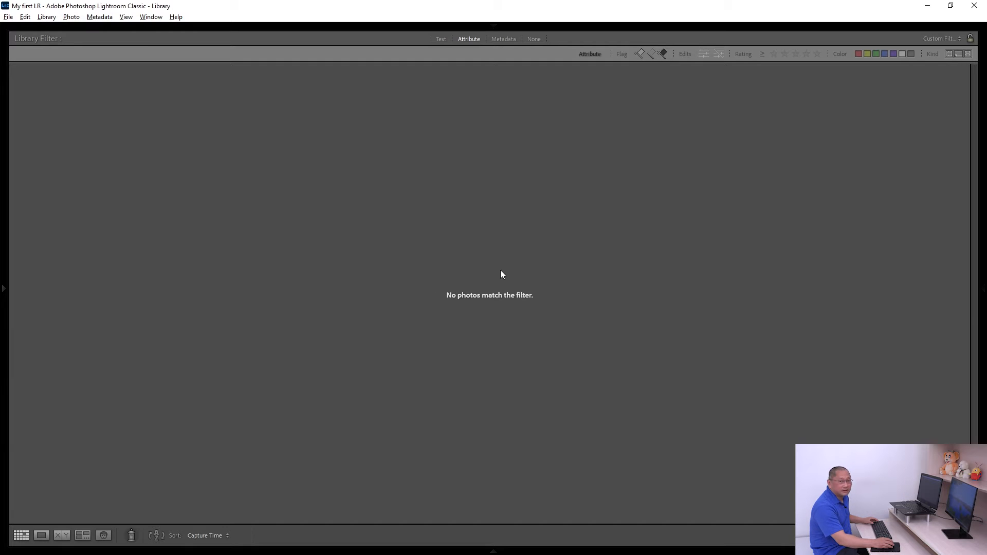
# Turn off the rejected-flag filter and look over the remaining photos in the grid.
pyautogui.click(663, 53)
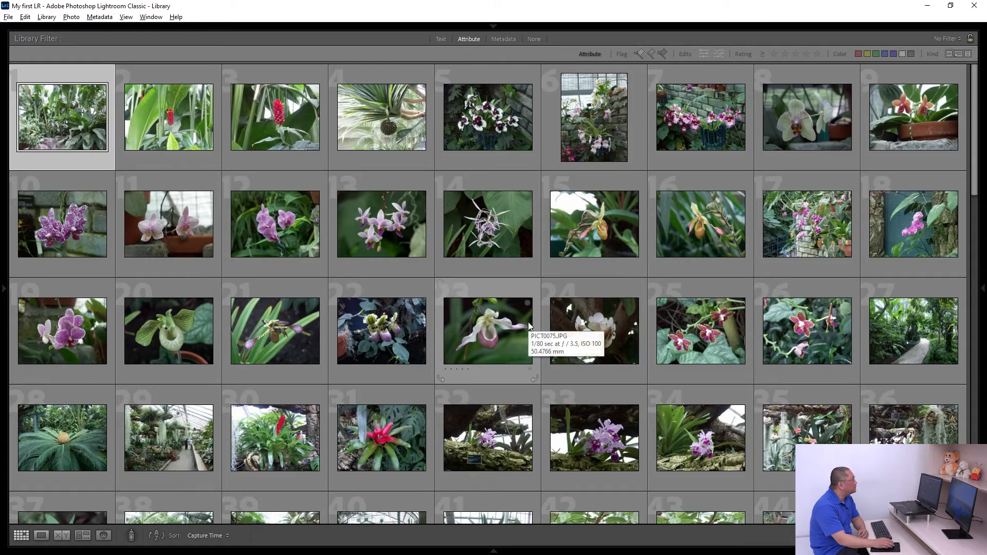
pyautogui.scroll(-8, 526, 321)
pyautogui.scroll(8, 526, 321)
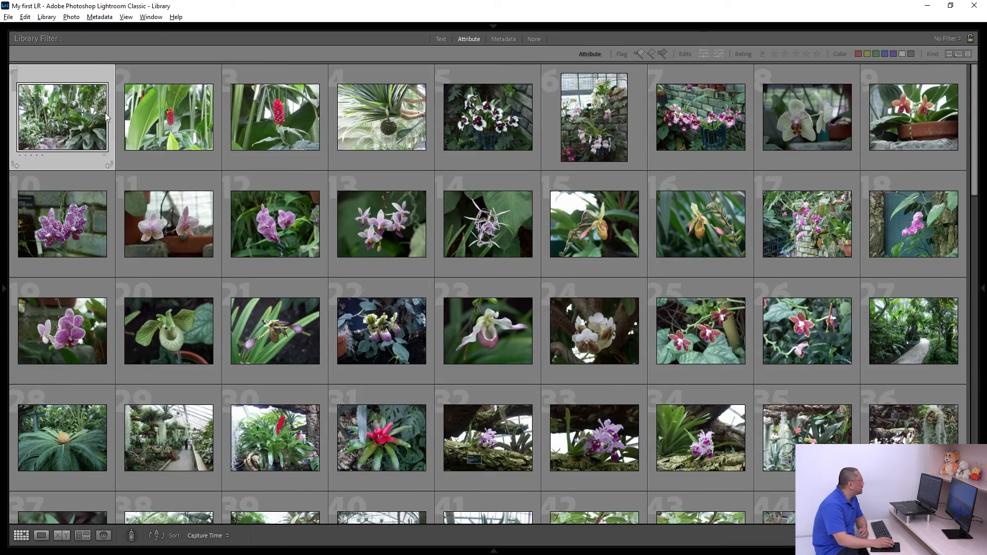
# Open the first photo, PICT0010.JPG, in Loupe view, show the Filmstrip and toggle the zoom between fit and 100%.
pyautogui.doubleClick(65, 114)
pyautogui.click(502, 279)
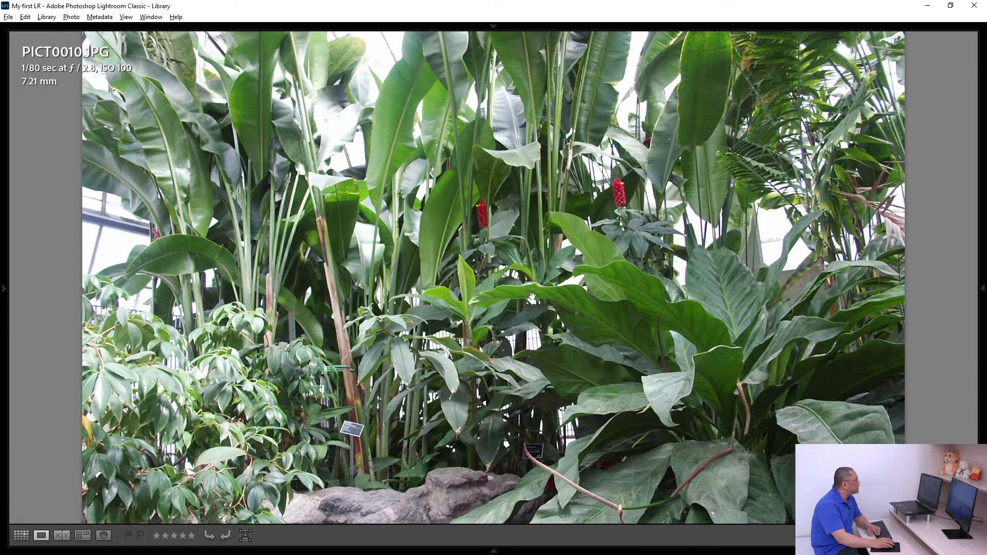
pyautogui.click(494, 552)
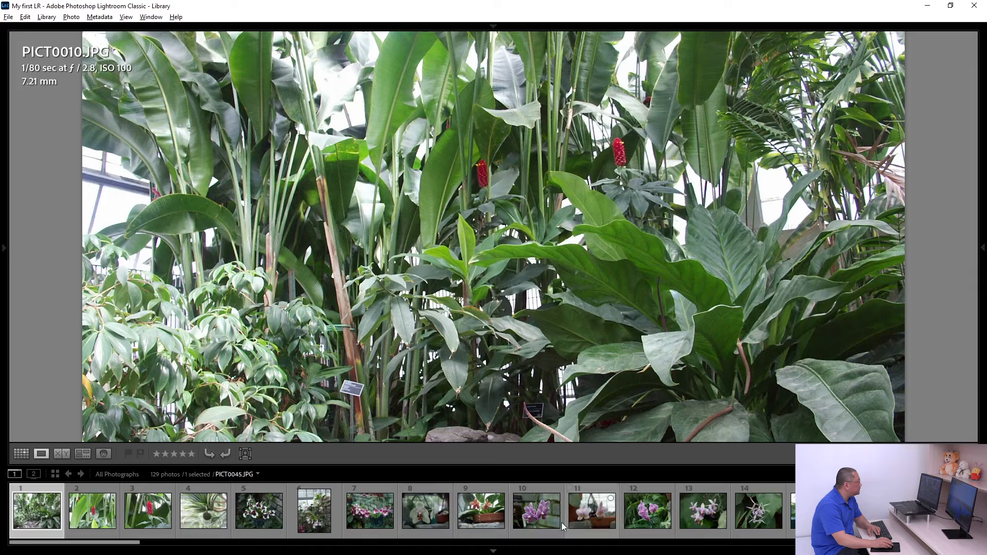
pyautogui.click(504, 274)
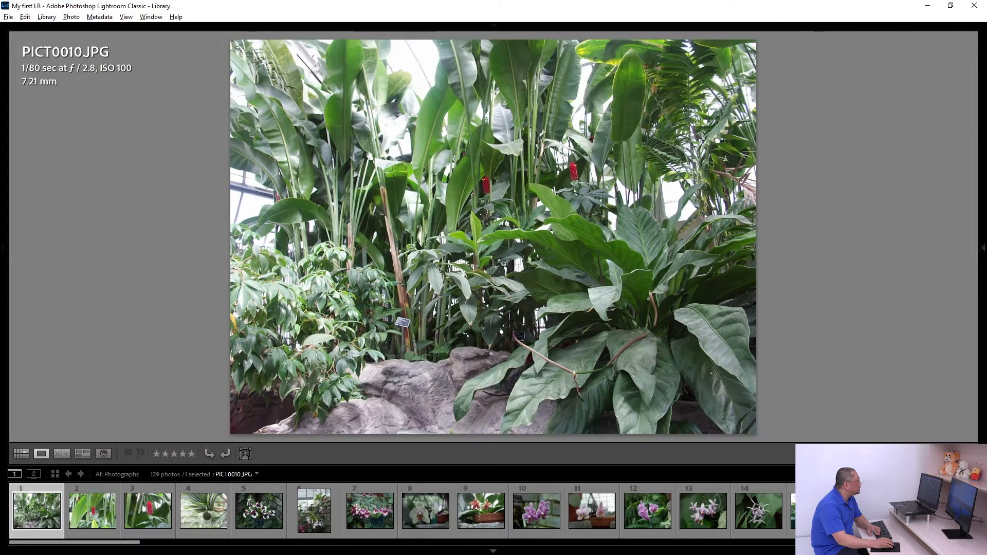
pyautogui.click(495, 237)
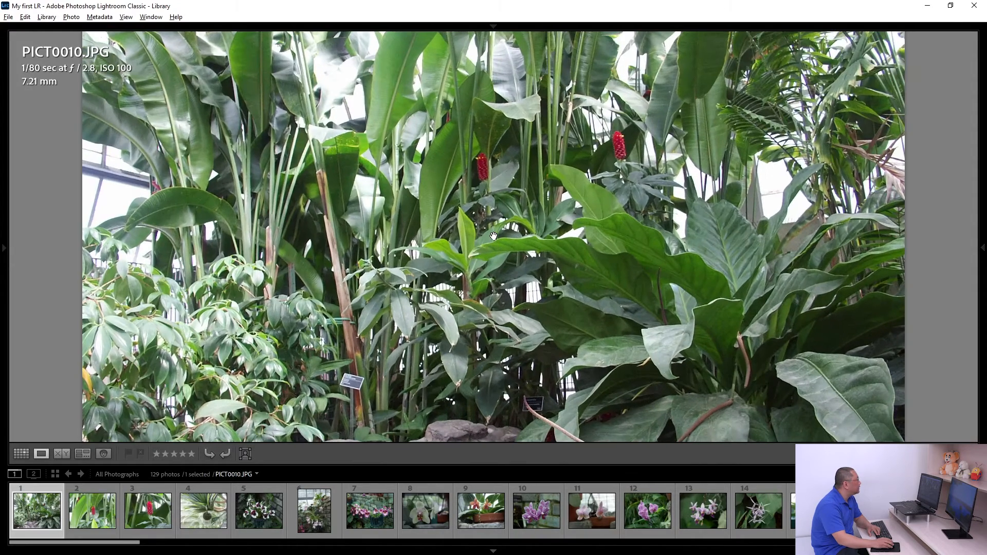
pyautogui.moveTo(4, 190)
pyautogui.click(524, 253)
pyautogui.click(516, 257)
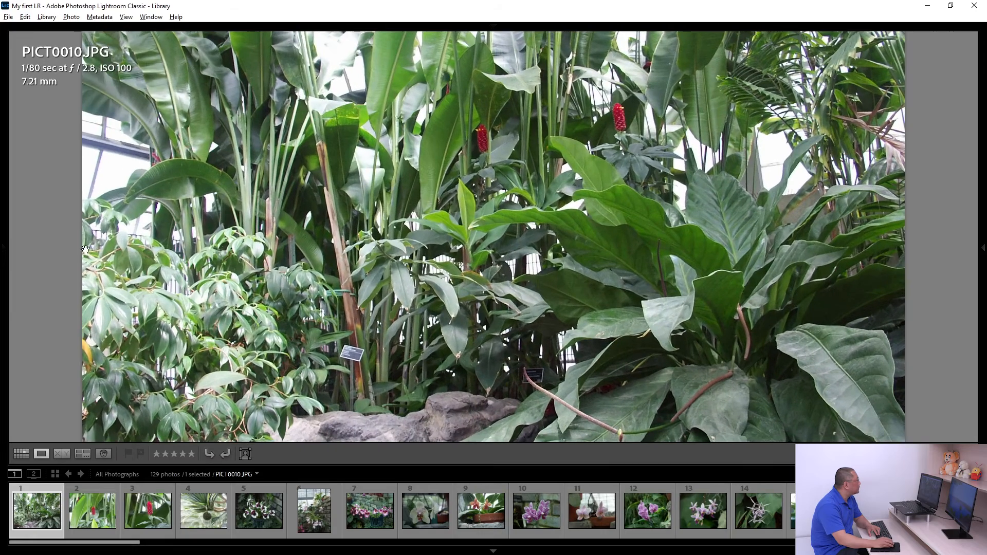
# Compare PICT0010.JPG at Fit and 100% zoom and view the list of other zoom ratios.
pyautogui.moveTo(20, 257)
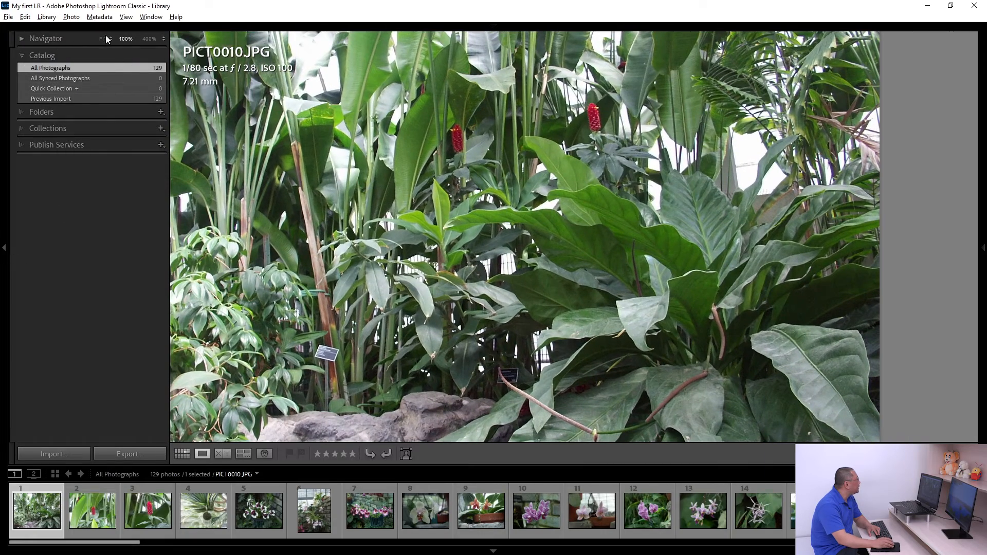
pyautogui.click(104, 38)
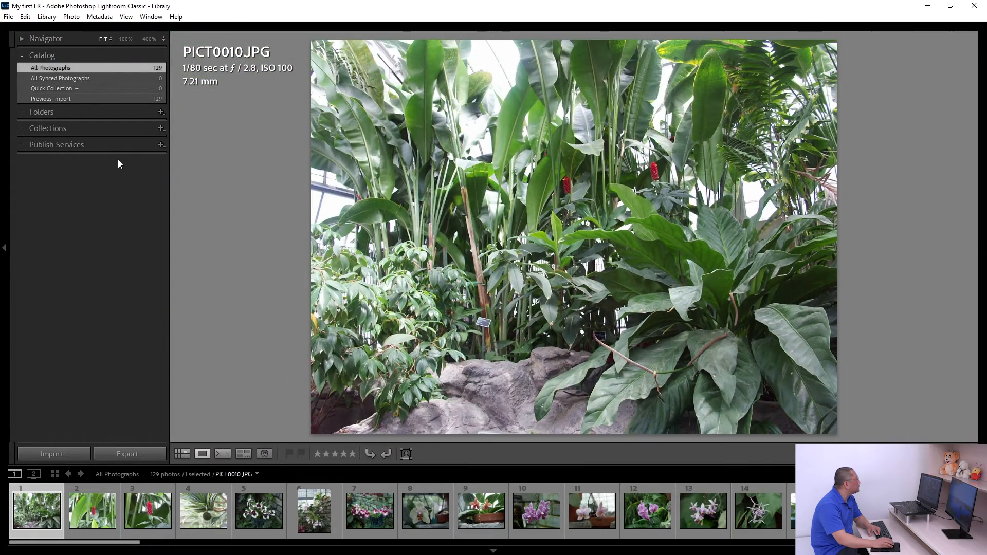
pyautogui.click(125, 39)
pyautogui.click(164, 38)
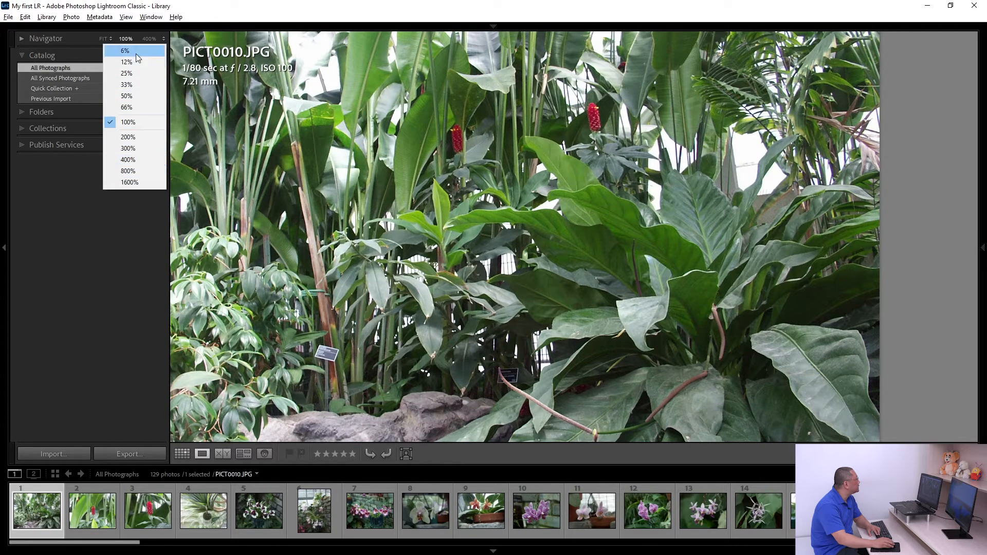
pyautogui.press('Escape')
# Switch to Grid view and back to Loupe view, expand the Navigator and inspect PICT0010.JPG at 100%.
pyautogui.press('g')
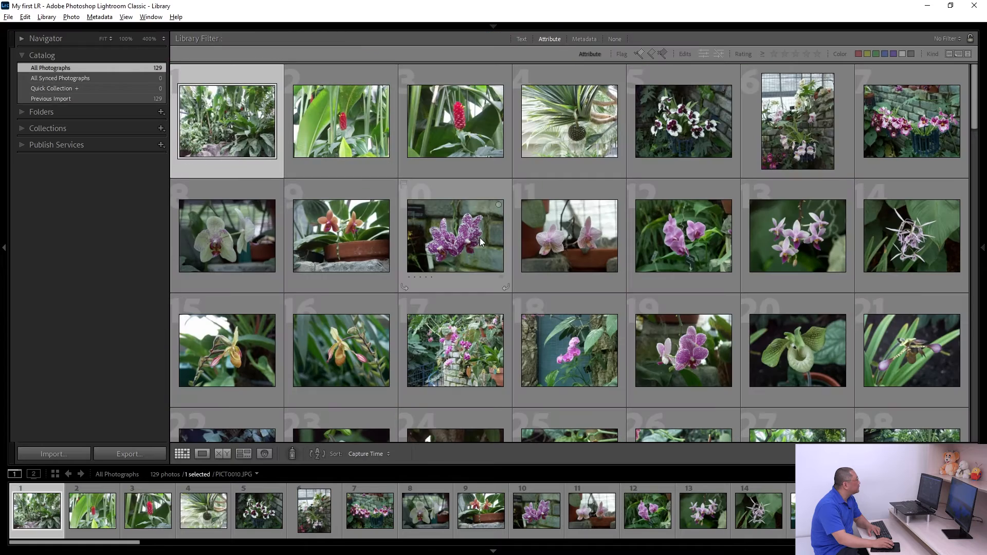
pyautogui.press('e')
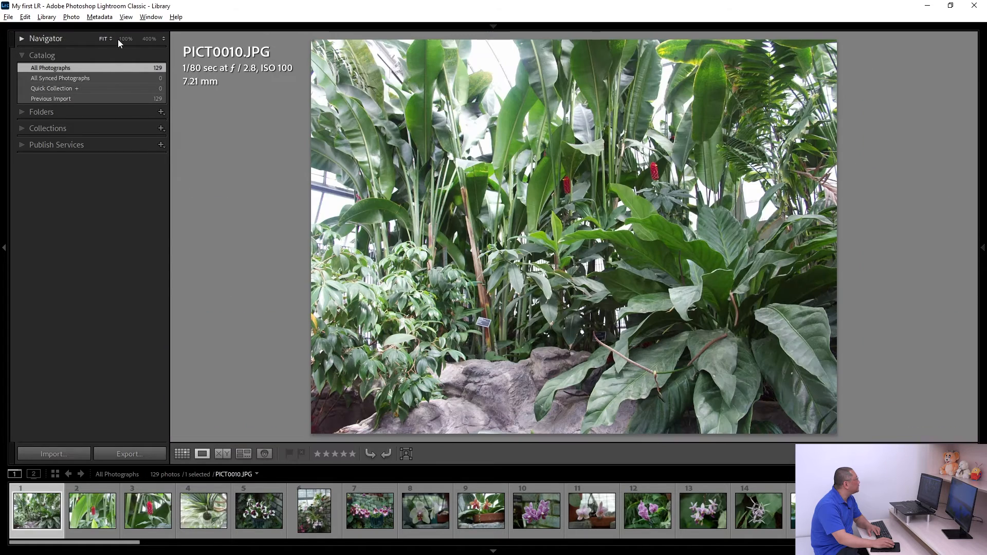
pyautogui.click(119, 39)
pyautogui.click(126, 38)
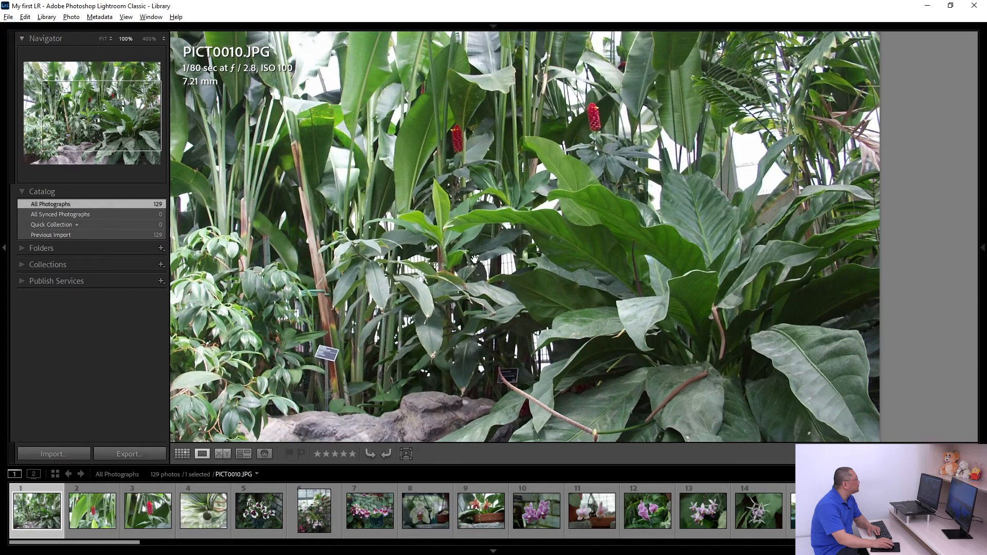
pyautogui.click(533, 256)
pyautogui.click(565, 247)
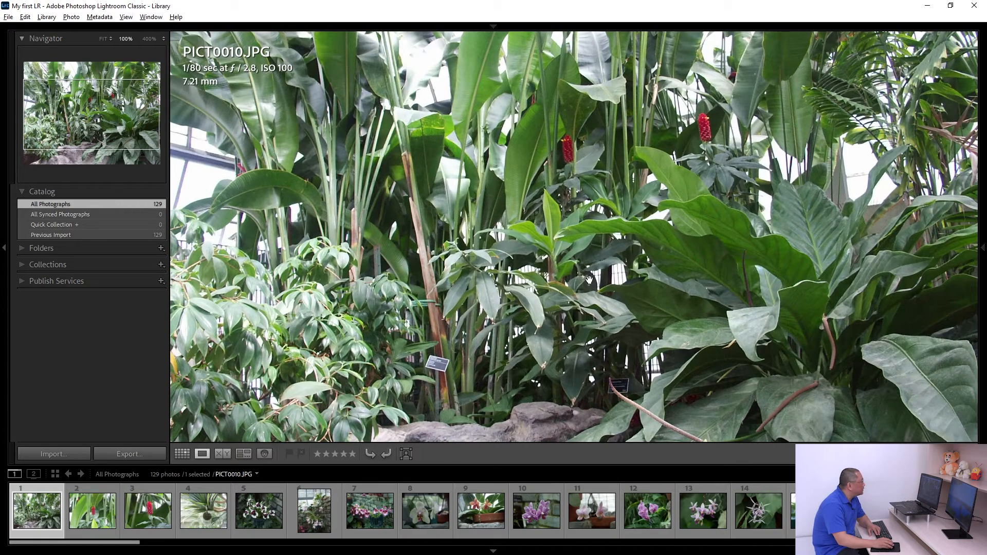
pyautogui.moveTo(586, 257); pyautogui.dragTo(550, 264)
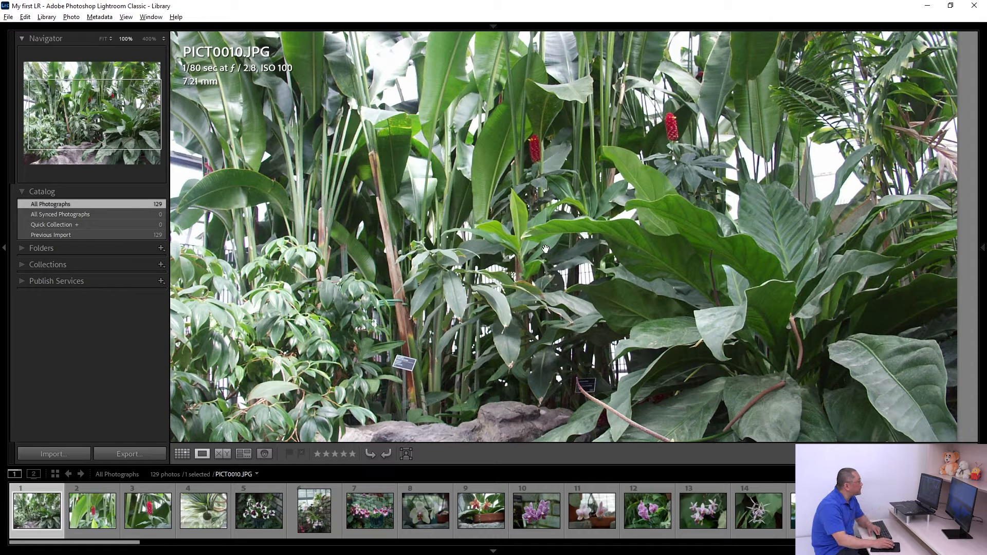
# Review the next photos at 100% and flag the pale spotted orchid photo PICT0034.JPG as rejected.
pyautogui.press('Right')
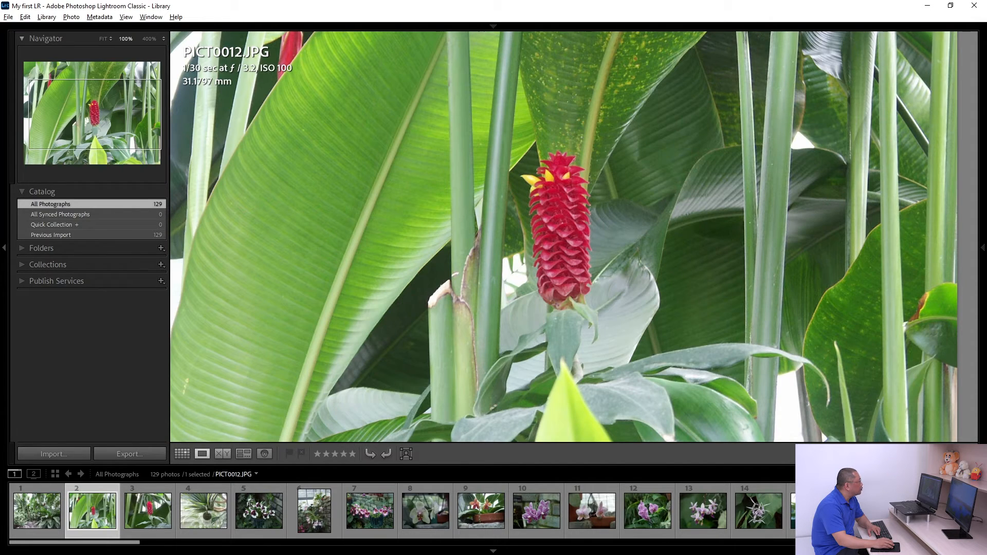
pyautogui.press('Right')
pyautogui.press('Right')
pyautogui.press('Right')
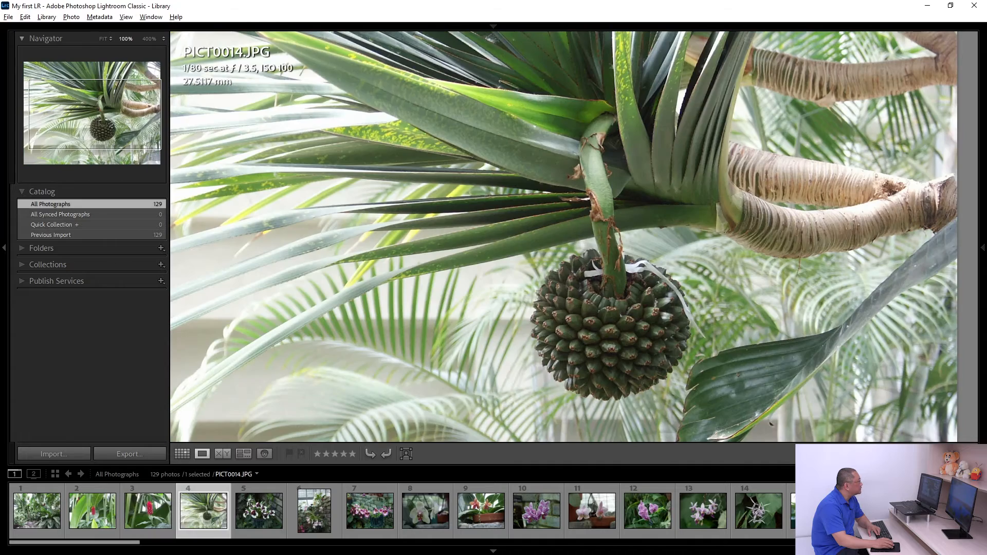
pyautogui.press('Right')
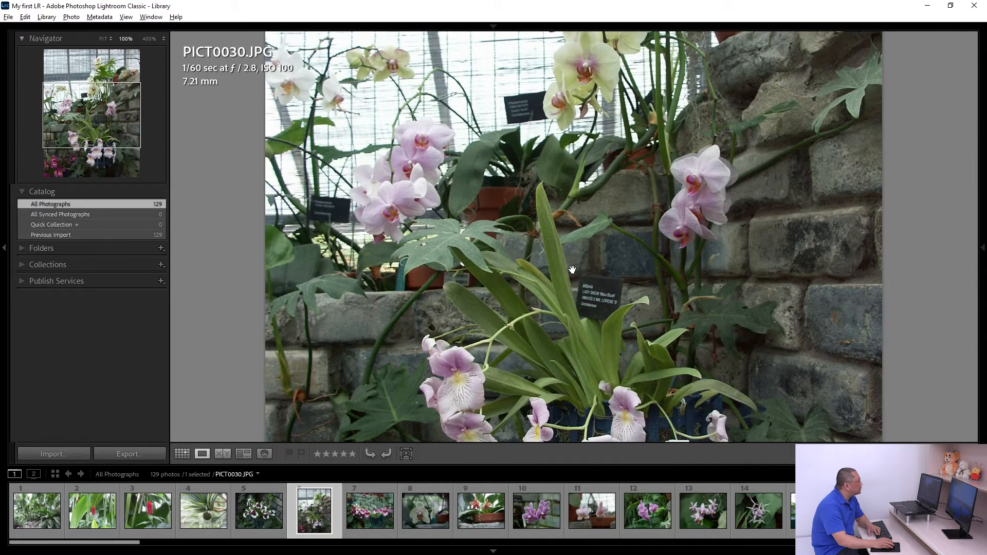
pyautogui.press('Right')
pyautogui.press('Right')
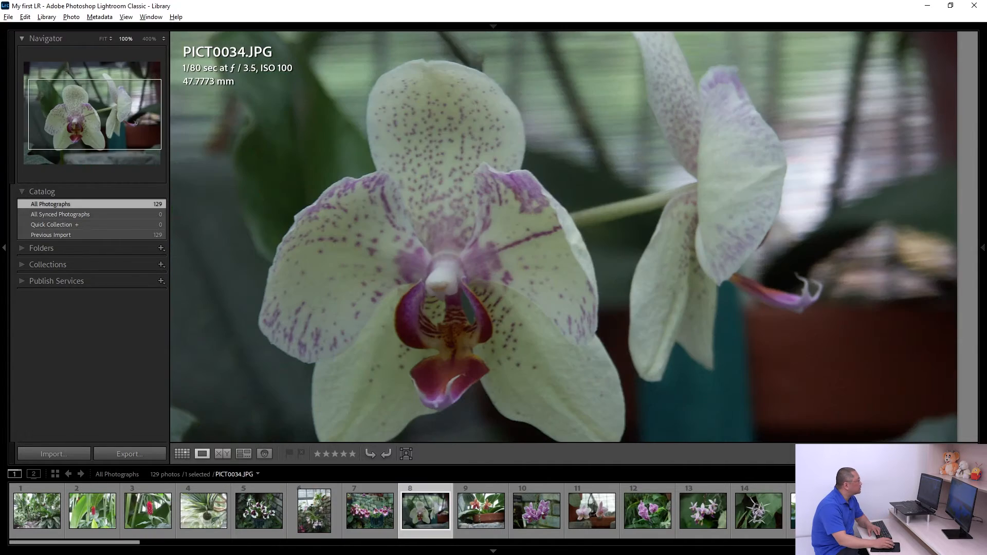
pyautogui.moveTo(534, 313); pyautogui.dragTo(541, 305)
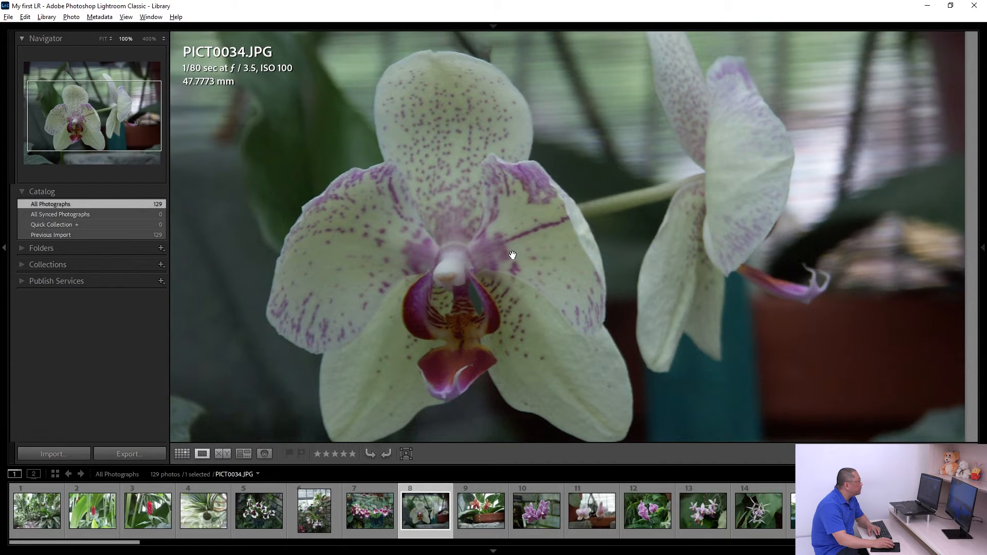
pyautogui.moveTo(513, 256); pyautogui.dragTo(525, 244)
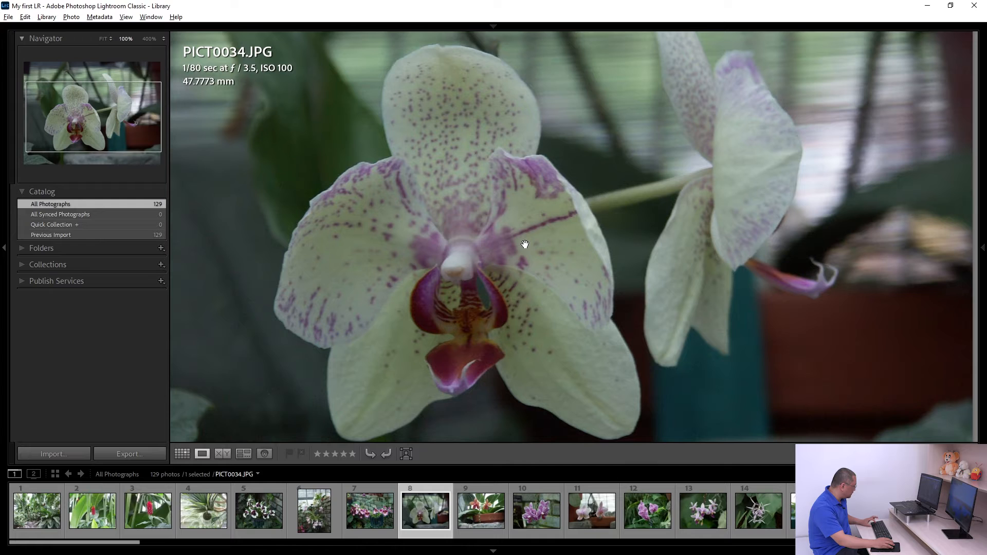
pyautogui.press('x')
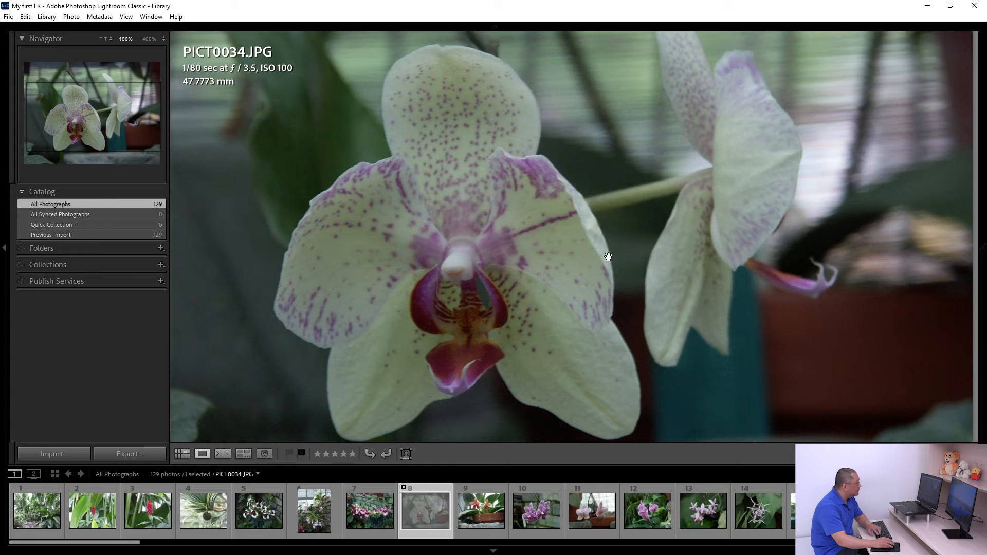
# Examine the sharpness of the following orchid photos at 100%, up to PICT0052.JPG.
pyautogui.press('Right')
pyautogui.press('Right')
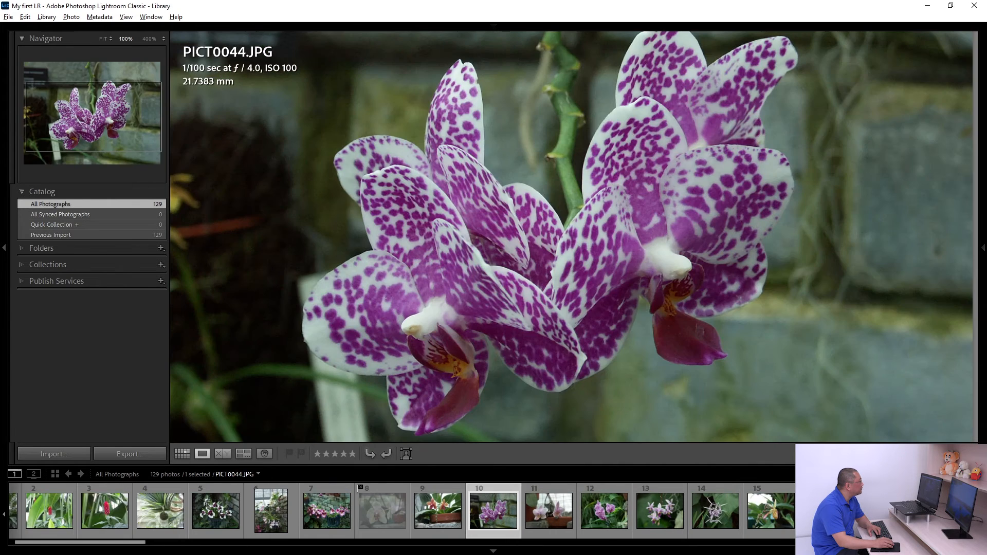
pyautogui.press('Right')
pyautogui.press('Right')
pyautogui.press('Right')
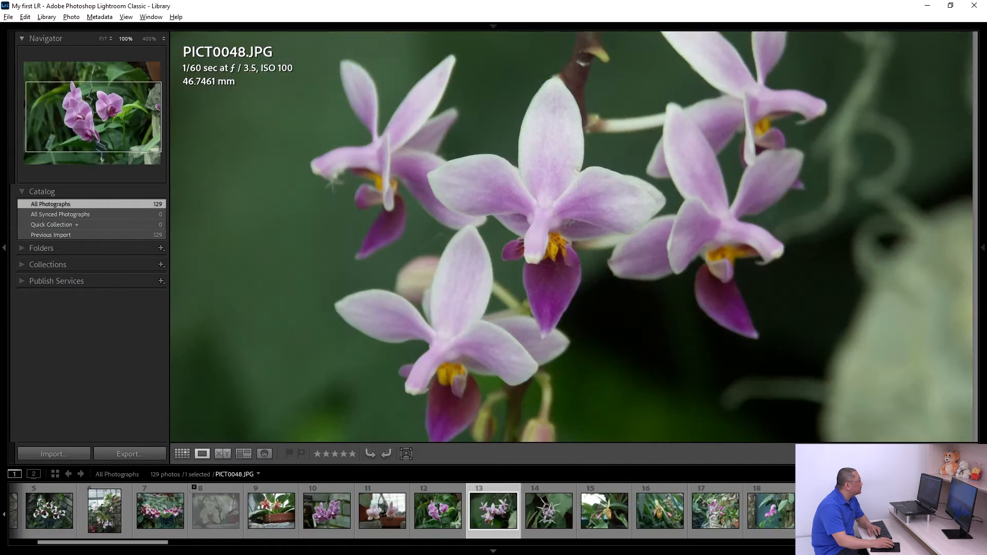
pyautogui.moveTo(567, 268); pyautogui.dragTo(556, 268)
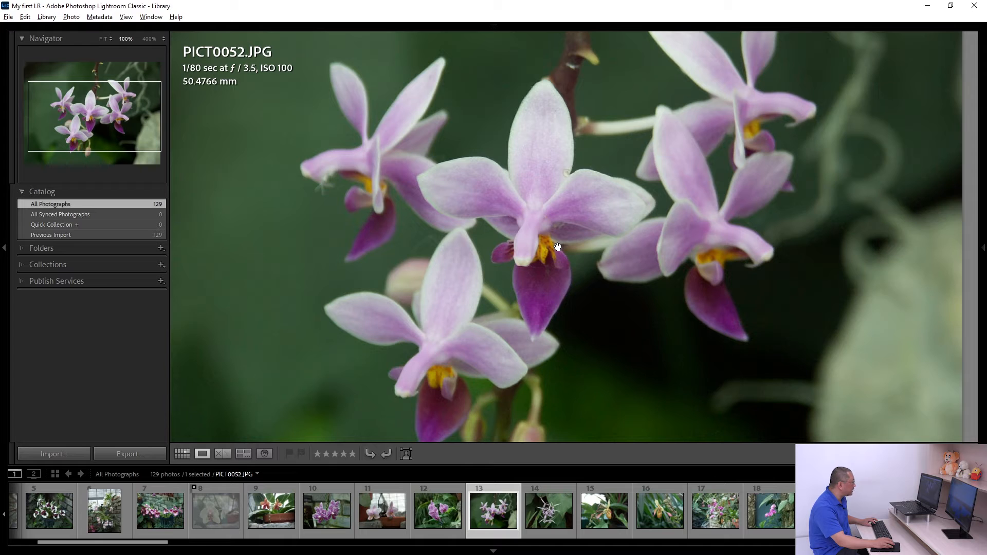
# Flag PICT0052.JPG as rejected and review the following photos at 100% up to PICT0070.JPG.
pyautogui.press('x')
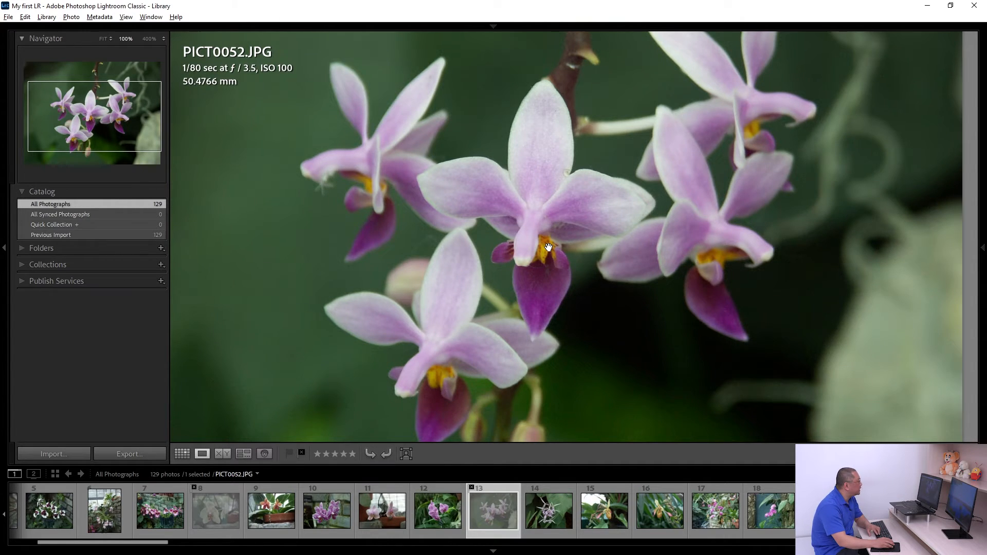
pyautogui.press('Right')
pyautogui.press('Right')
pyautogui.press('Right')
pyautogui.press('Right')
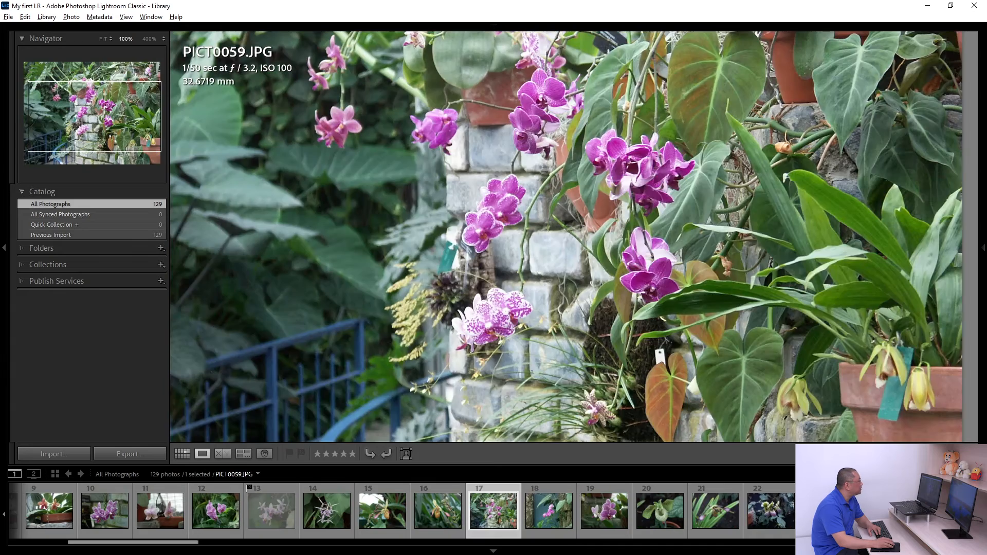
pyautogui.press('Right')
pyautogui.press('Right')
pyautogui.press('Right')
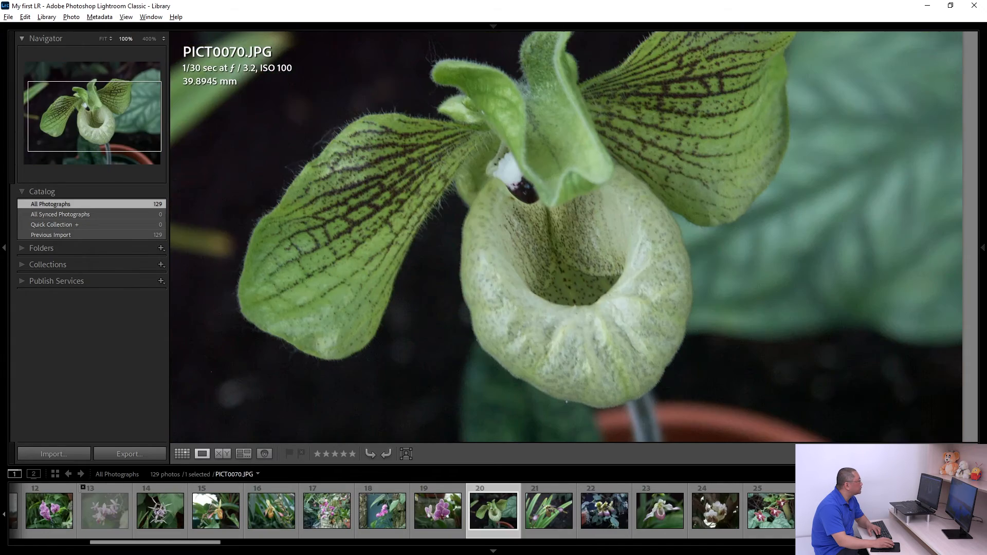
# Continue reviewing the photos at 100% and flag the red spotted orchid photo PICT0079.JPG as rejected.
pyautogui.press('Right')
pyautogui.press('Right')
pyautogui.press('Right')
pyautogui.press('Right')
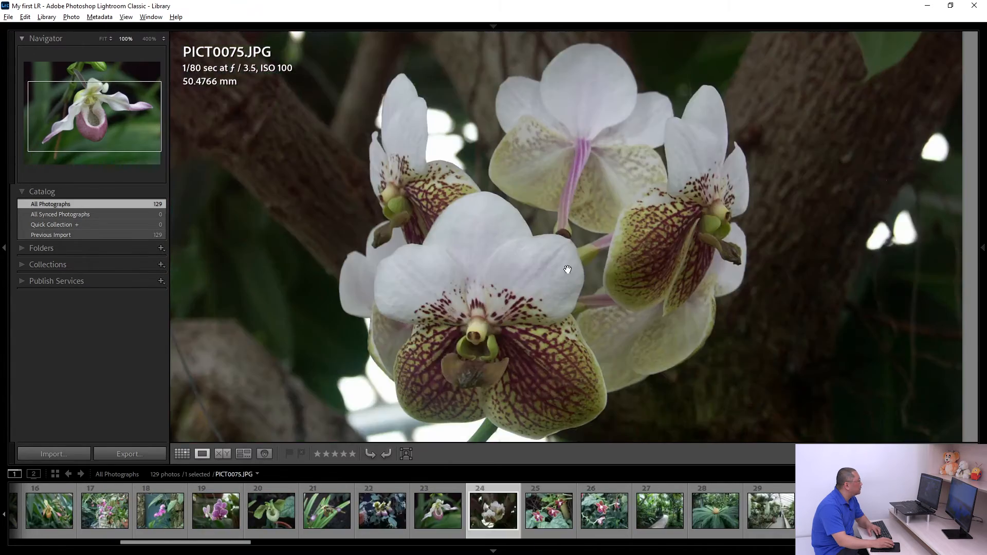
pyautogui.press('Right')
pyautogui.press('Right')
pyautogui.press('Right')
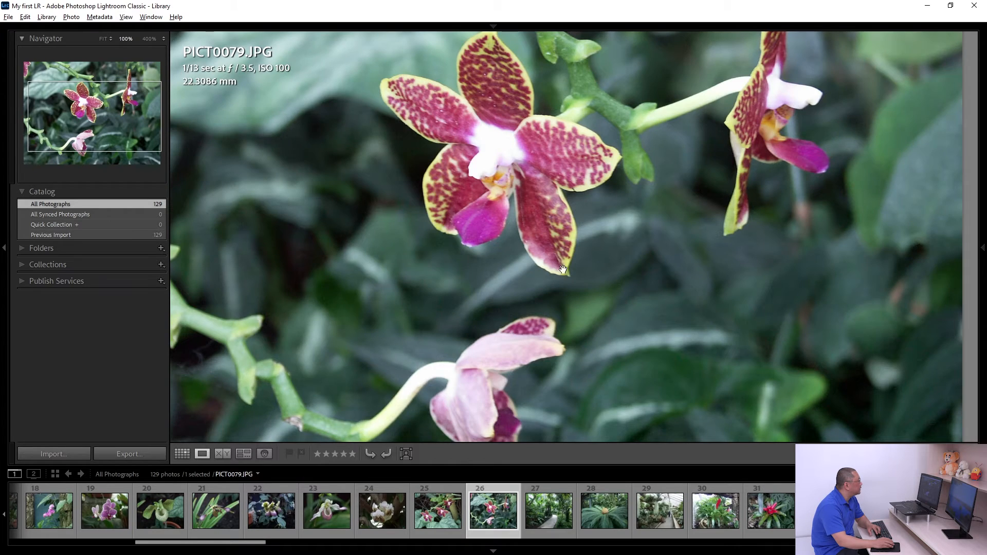
pyautogui.moveTo(538, 260); pyautogui.dragTo(574, 243)
pyautogui.click(566, 216)
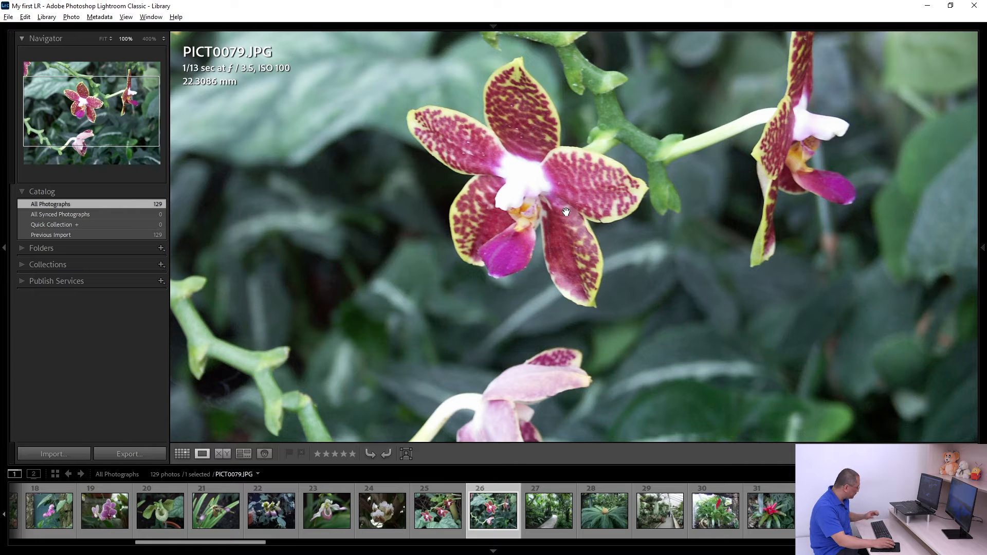
pyautogui.press('x')
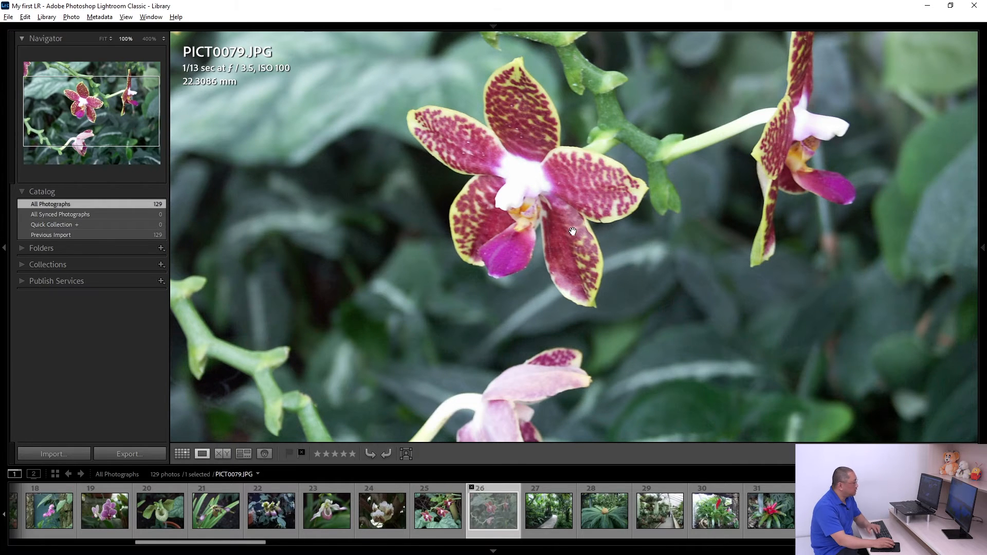
# Examine the sharpness of the following photos at 100% up to PICT0090.JPG, and view that photo at Fit.
pyautogui.press('Right')
pyautogui.press('Right')
pyautogui.press('Right')
pyautogui.press('Right')
pyautogui.press('Right')
pyautogui.press('Right')
pyautogui.press('Right')
pyautogui.press('Right')
pyautogui.press('Right')
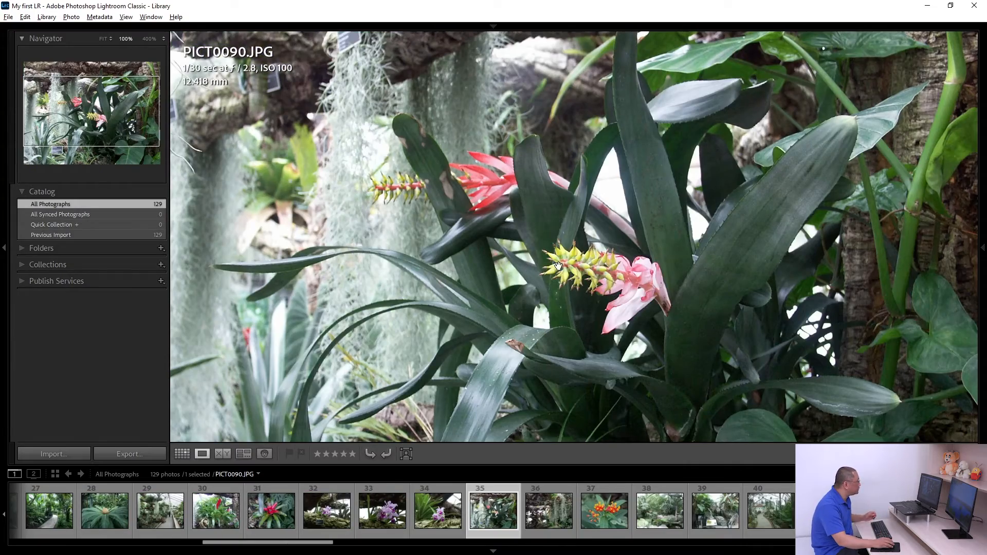
pyautogui.click(576, 260)
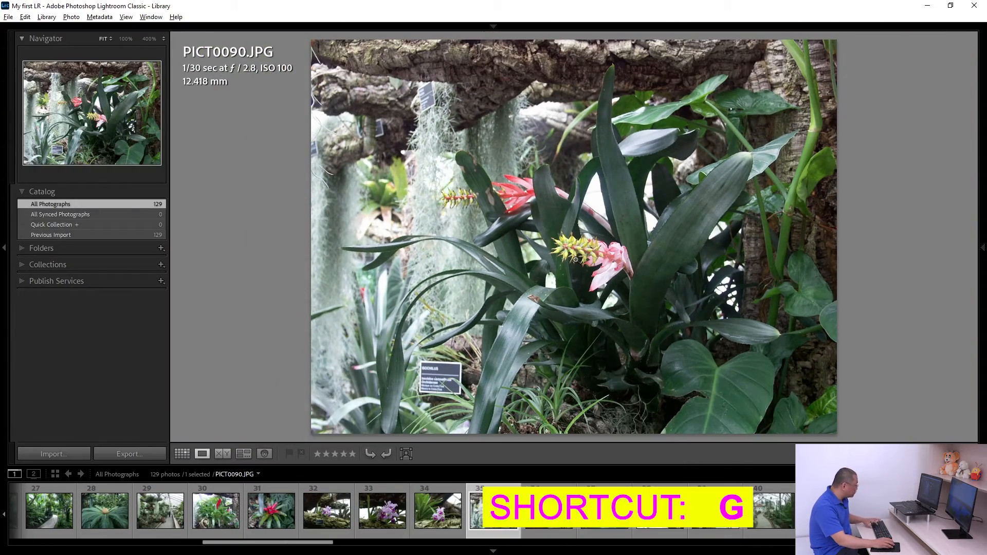
# Switch to Grid view and filter the photos by the rejected flag.
pyautogui.press('g')
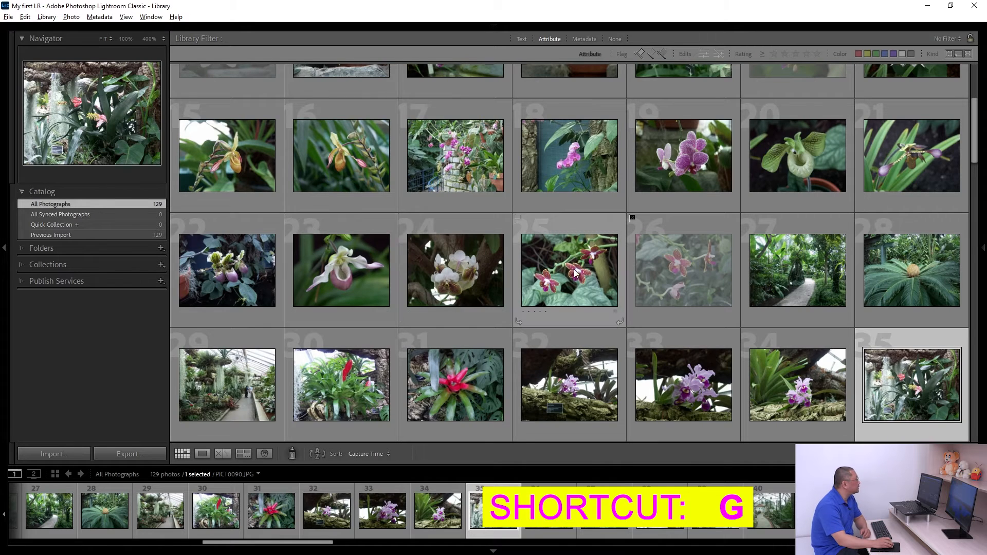
pyautogui.scroll(4, 463, 196)
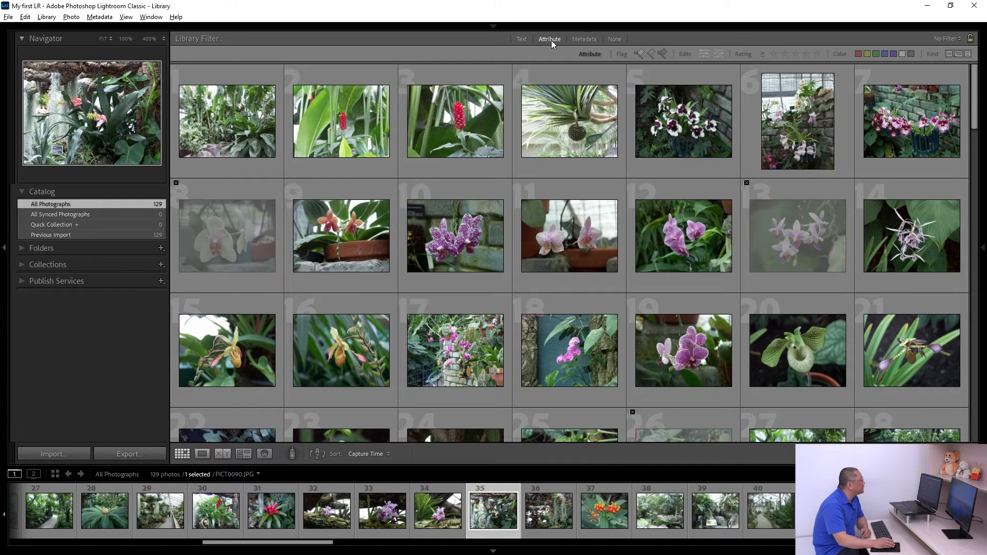
pyautogui.click(664, 54)
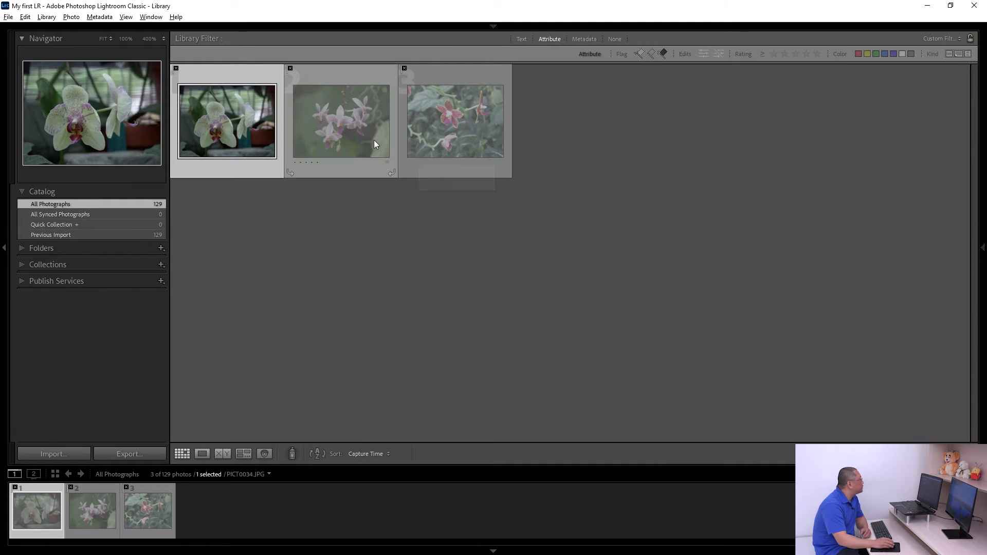
# Look through the filtered rejected photos in the grid.
pyautogui.click(350, 127)
pyautogui.click(449, 119)
pyautogui.click(354, 124)
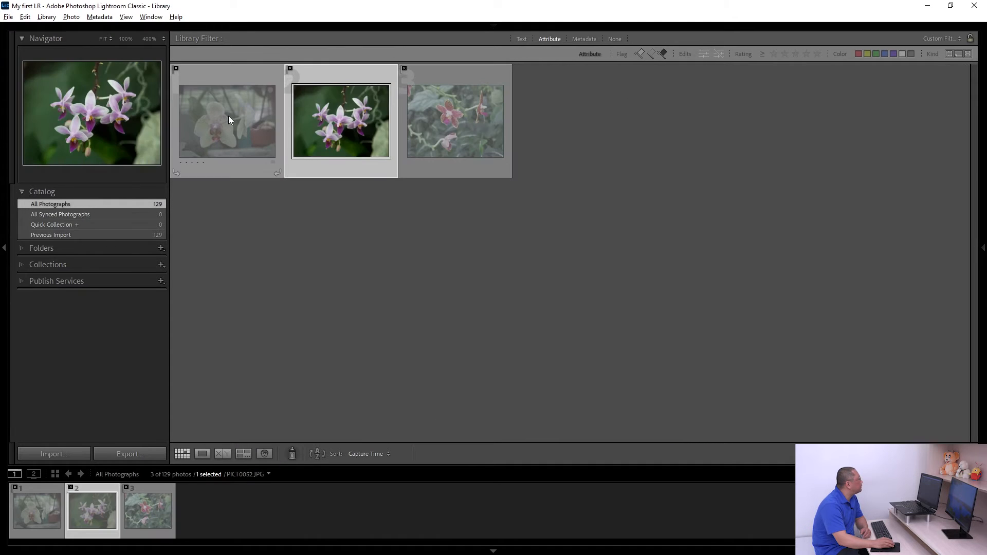
# Open the pale spotted orchid photo PICT0034.JPG in Loupe view, check it at 100% and remove its rejected flag.
pyautogui.click(228, 117)
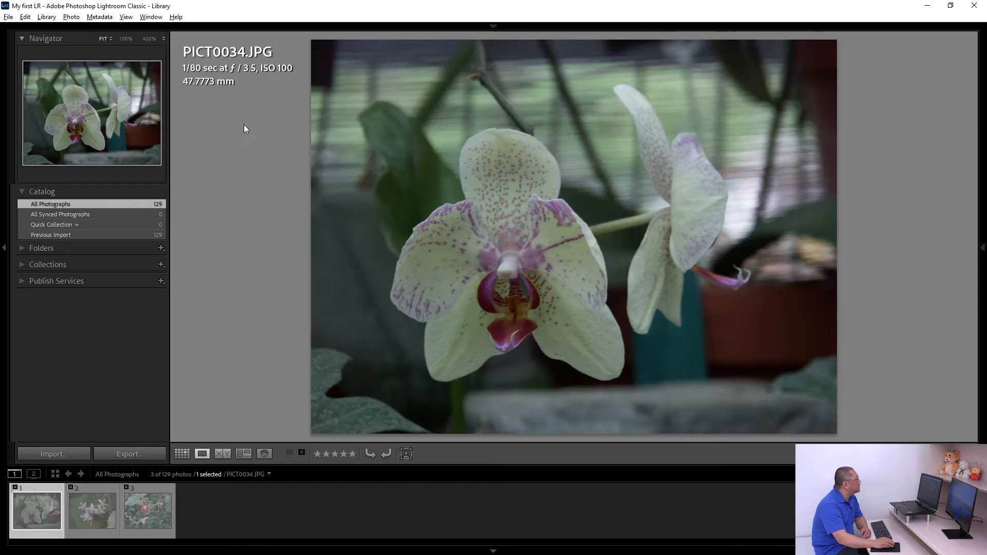
pyautogui.doubleClick(243, 124)
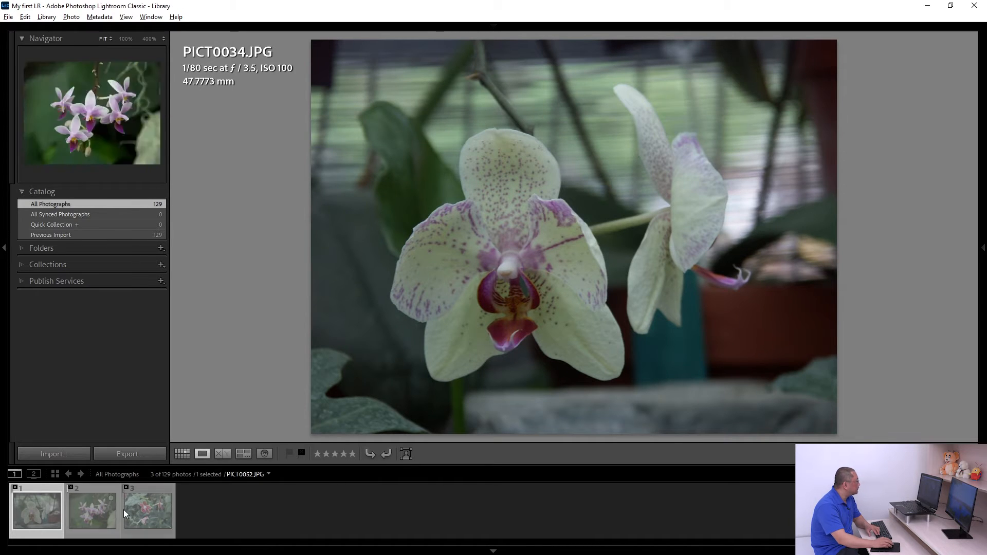
pyautogui.press('Right')
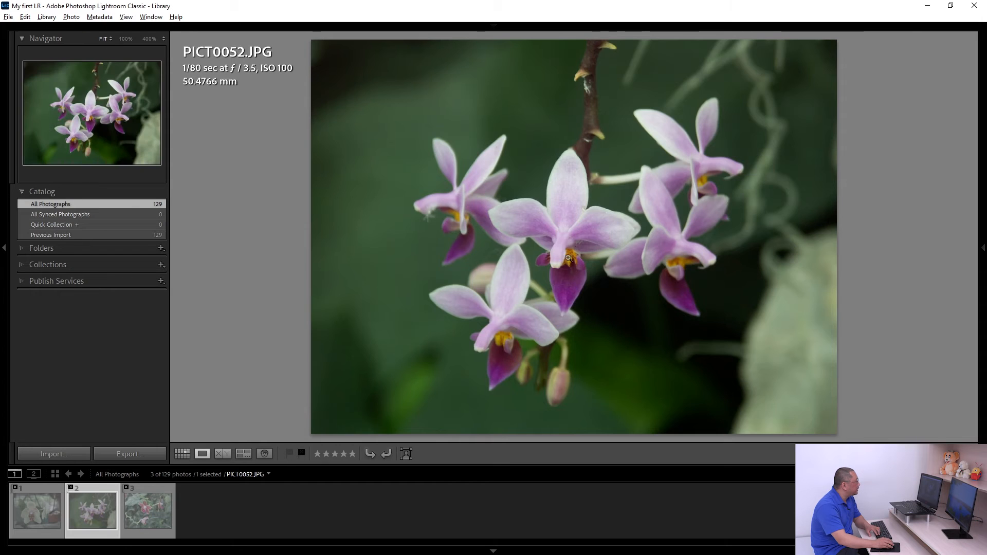
pyautogui.press('Left')
pyautogui.click(540, 235)
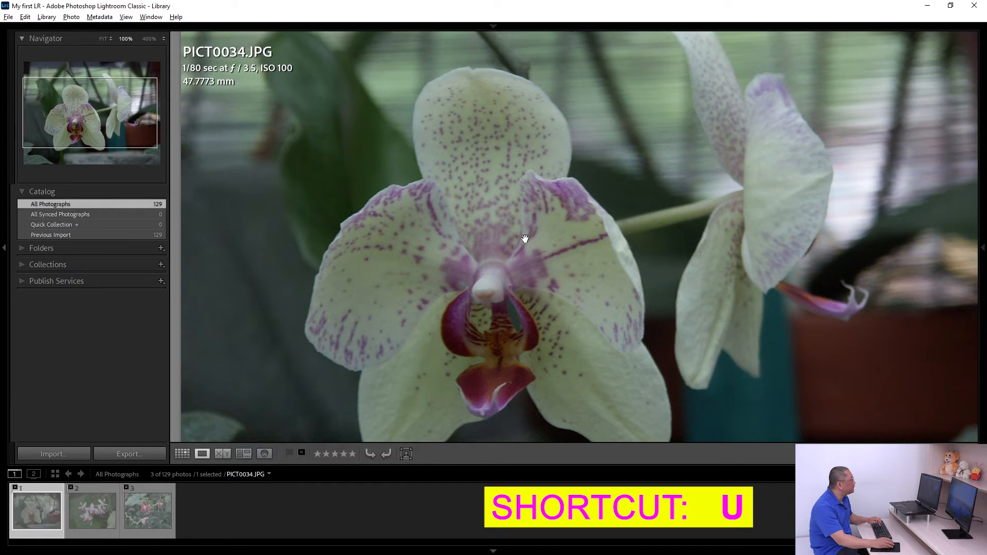
pyautogui.press('u')
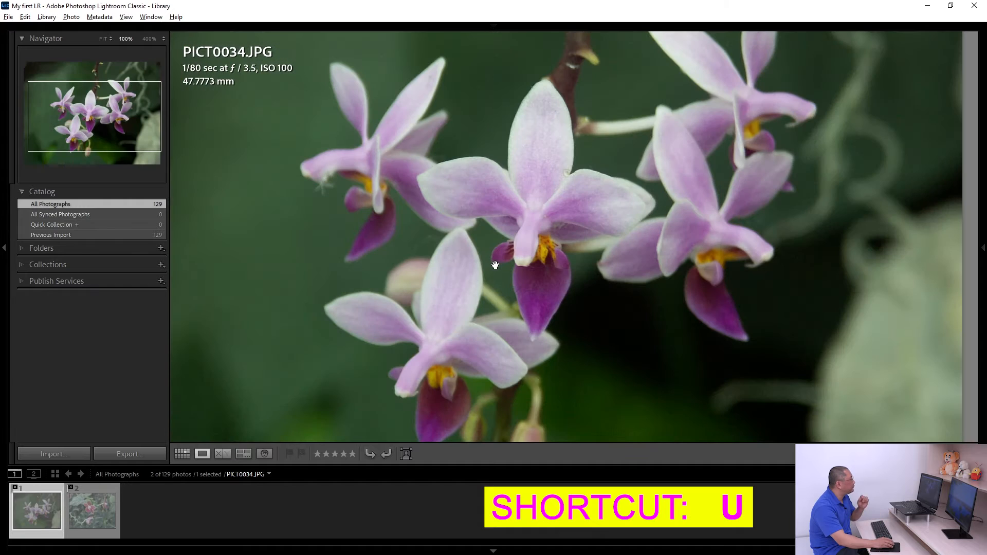
# Return to Grid view, select all remaining rejected photos and delete them from disk.
pyautogui.click(95, 513)
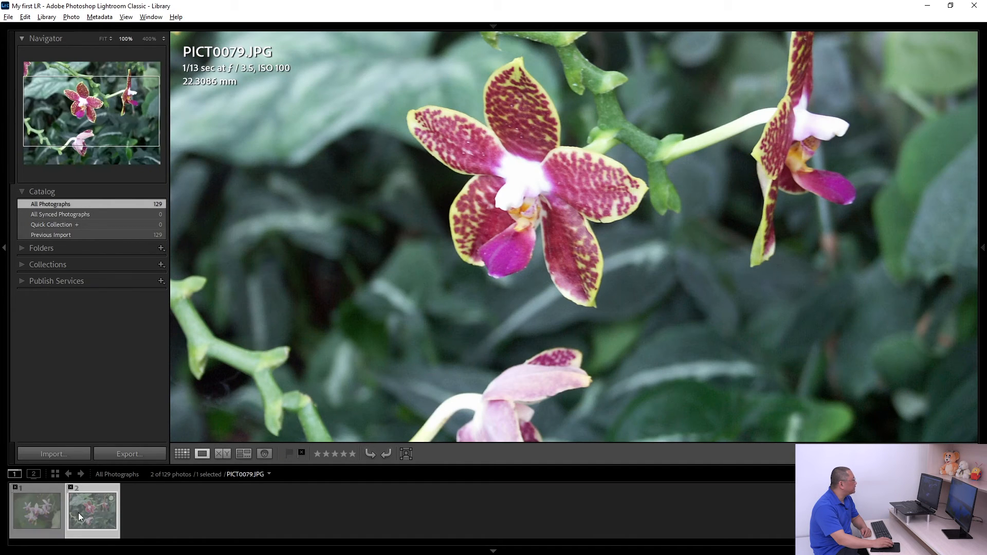
pyautogui.press('g')
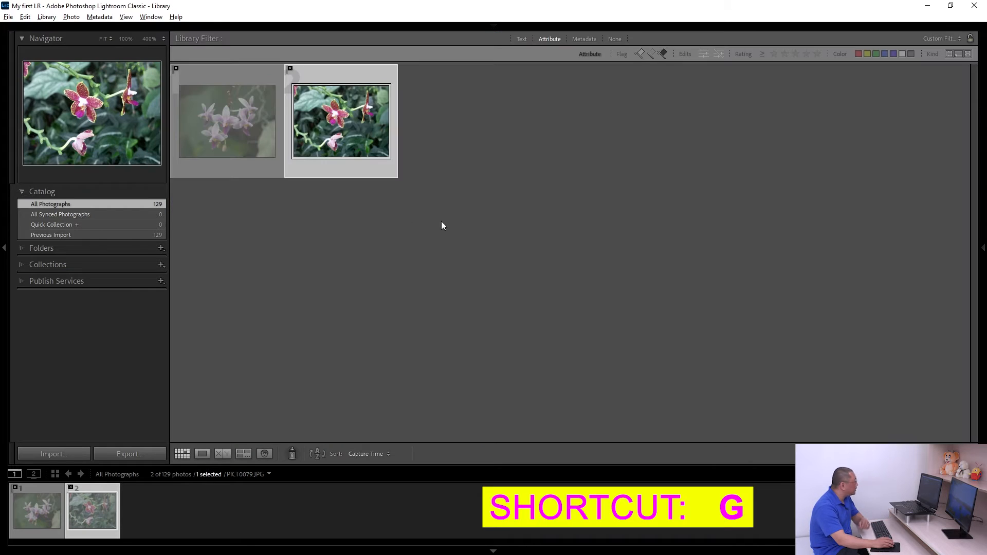
pyautogui.click(418, 217)
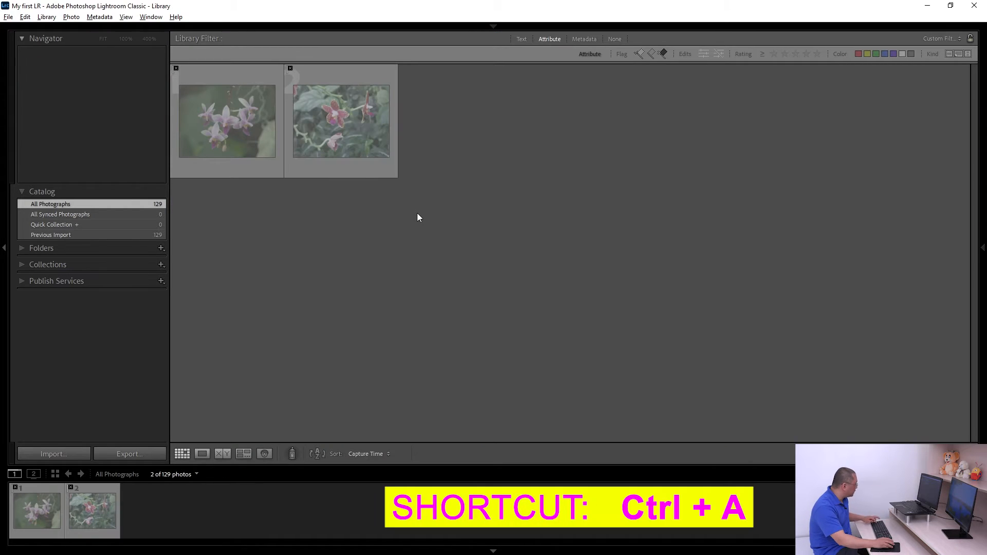
pyautogui.hotkey('ctrl', 'a')
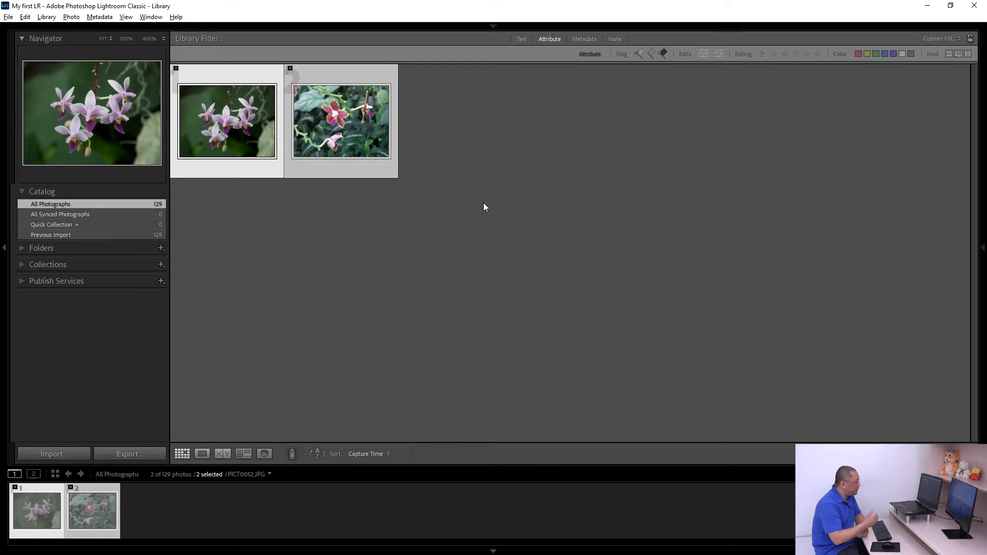
pyautogui.press('Delete')
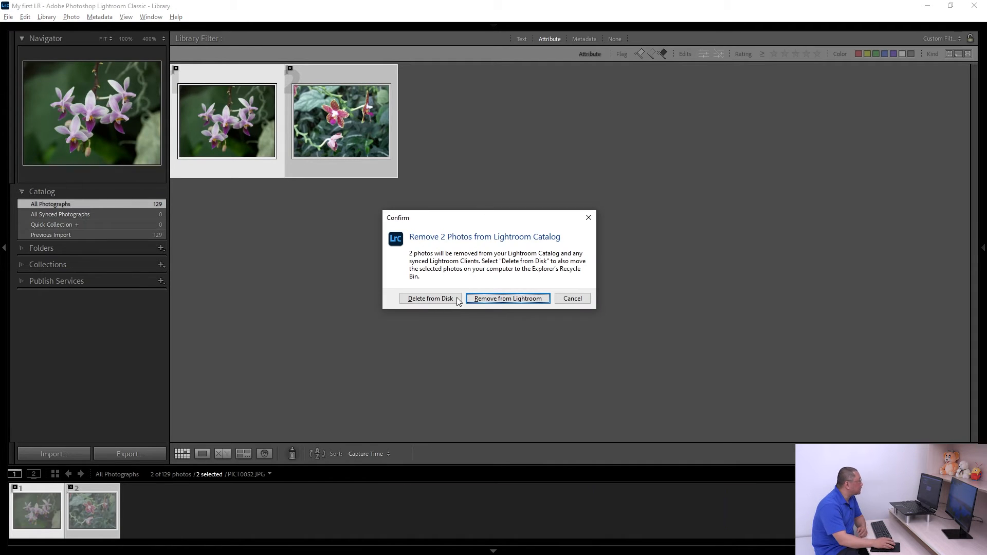
pyautogui.click(426, 299)
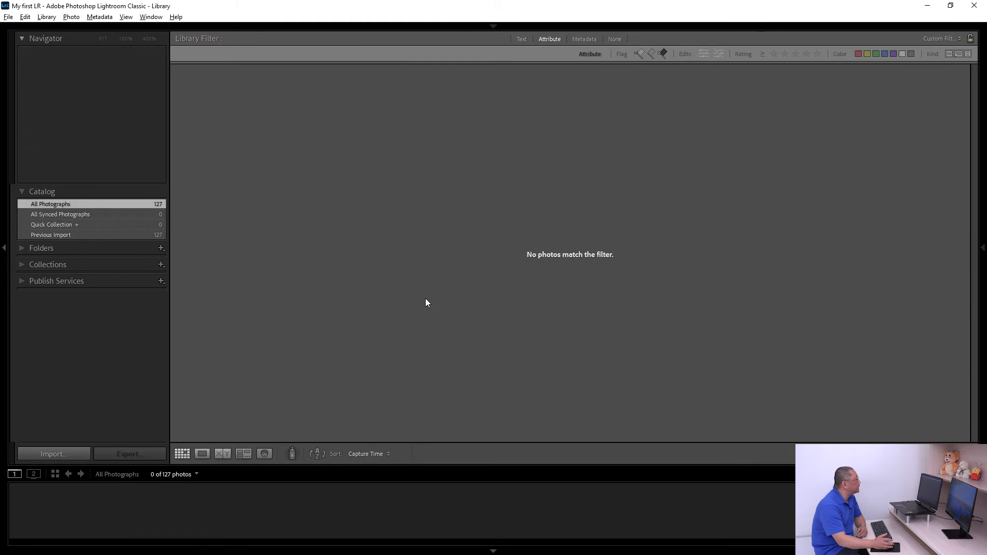
# Clear the rejected-flag filter, set the Library Filter to None and browse through all photos in the grid.
pyautogui.click(665, 52)
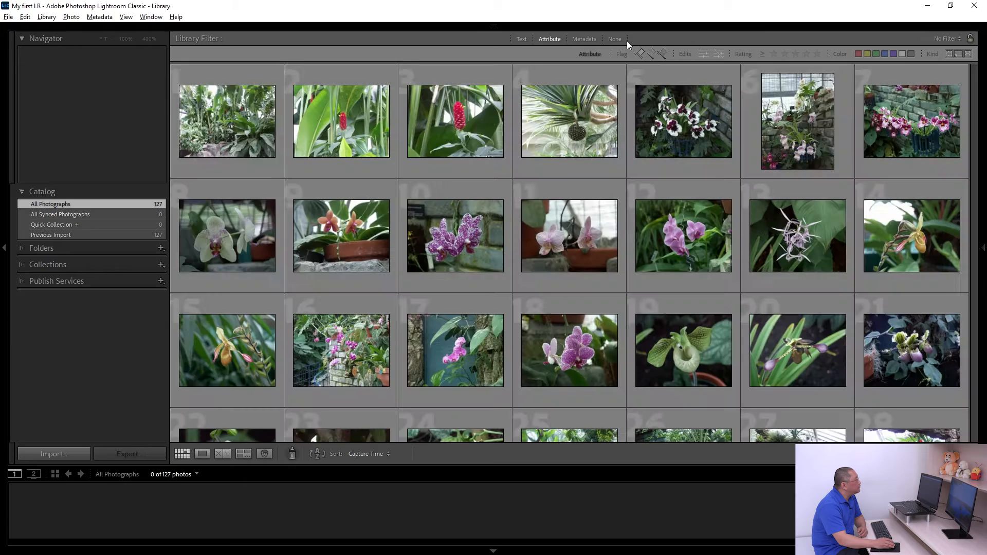
pyautogui.click(615, 39)
pyautogui.scroll(-15, 637, 205)
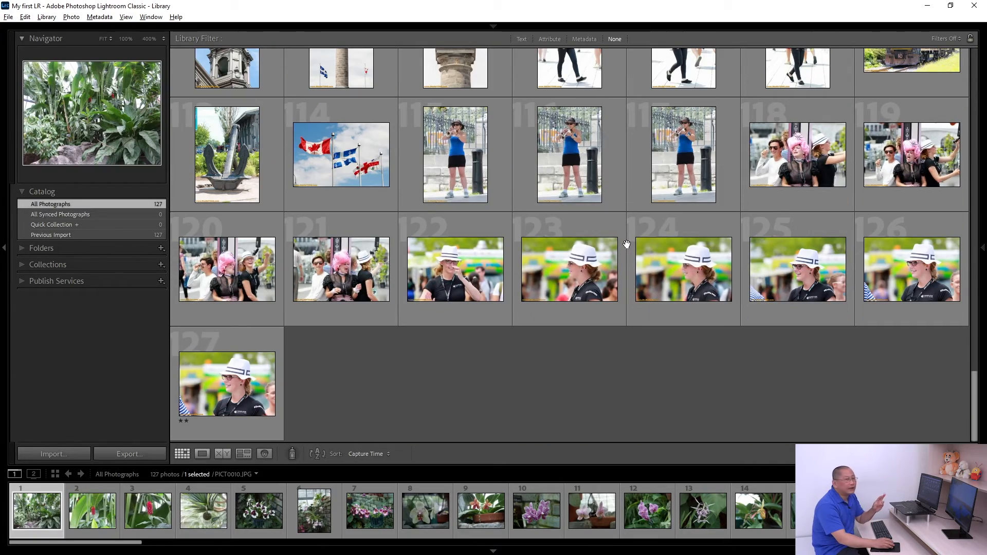
pyautogui.scroll(5, 627, 243)
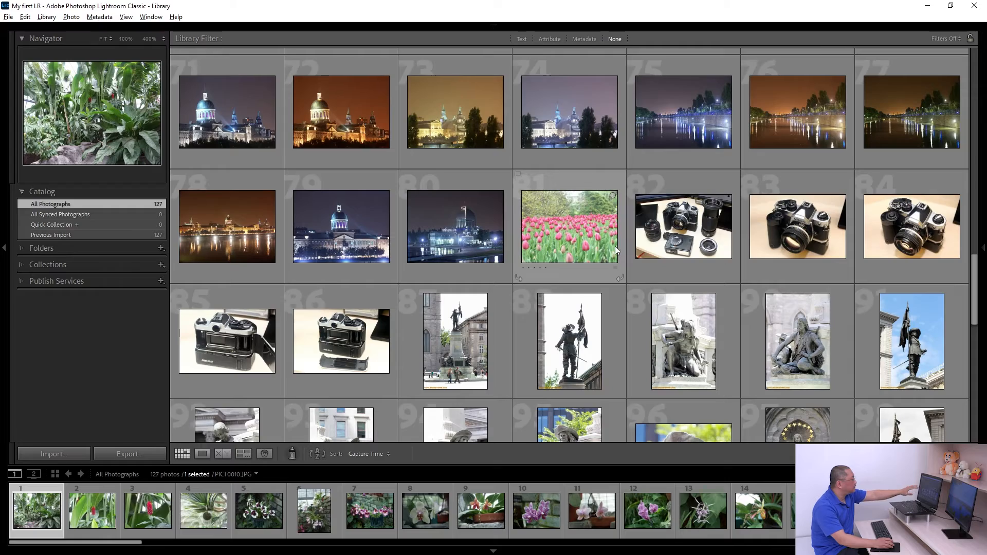
pyautogui.scroll(5, 622, 245)
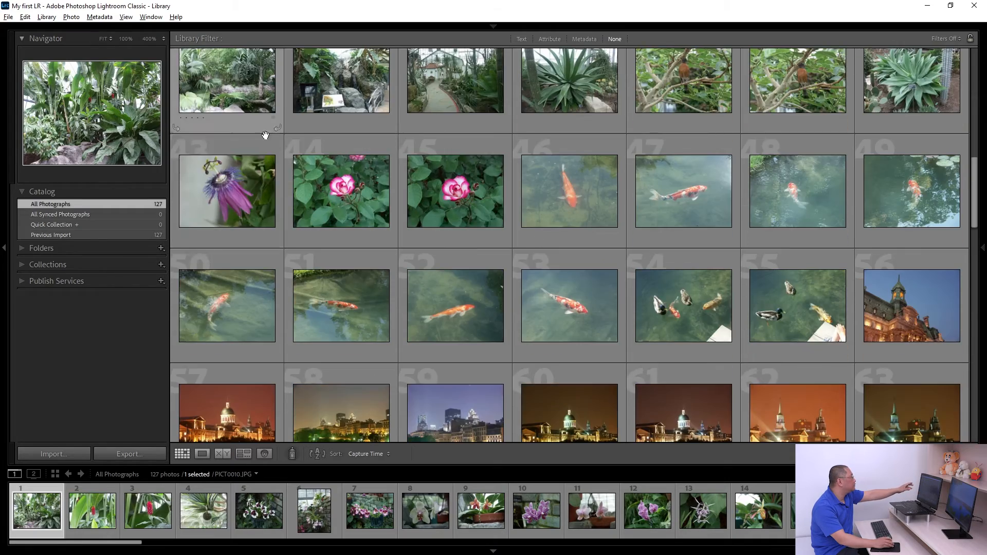
pyautogui.scroll(5, 257, 129)
# Open PICT0010.JPG in Loupe view, compare it at 100% and Fit, and return to Grid view.
pyautogui.doubleClick(238, 108)
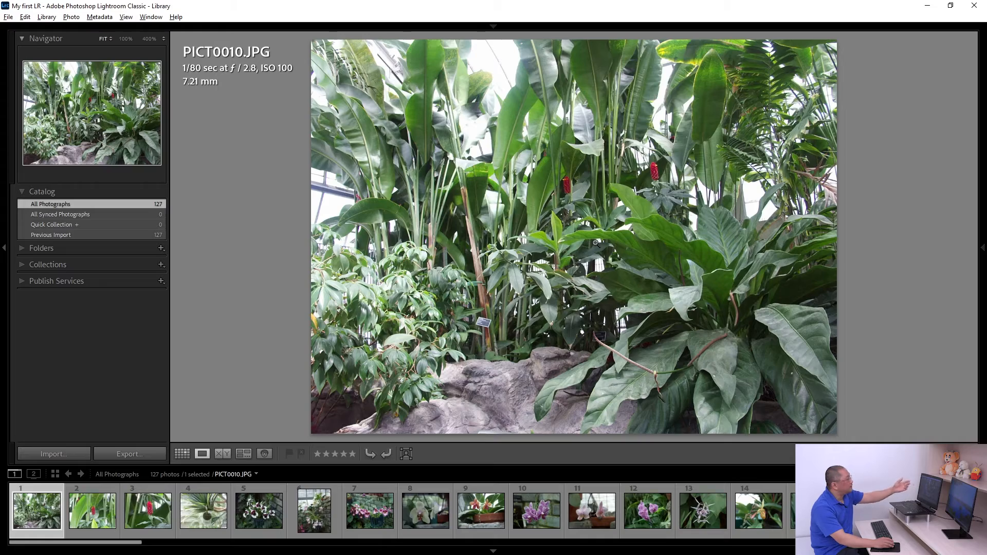
pyautogui.click(575, 246)
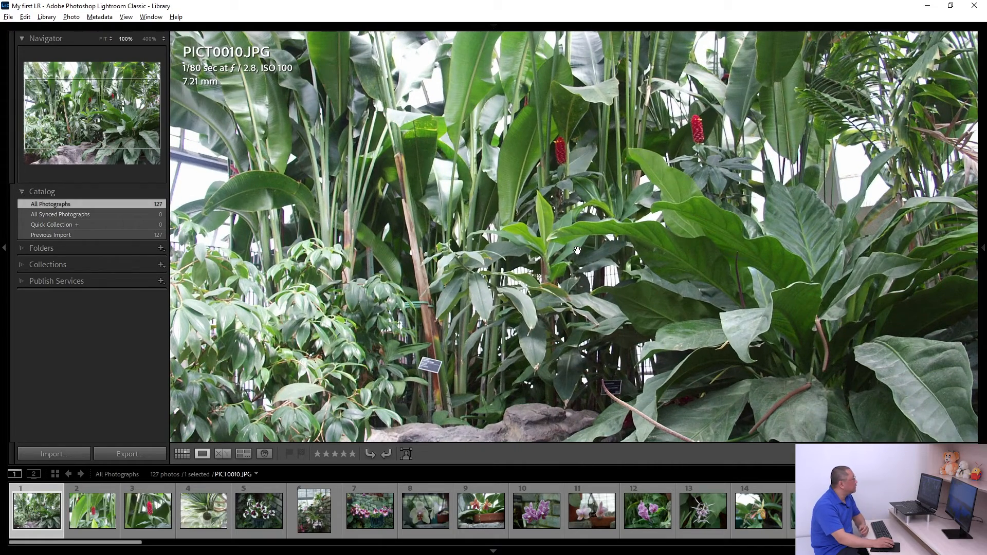
pyautogui.click(578, 251)
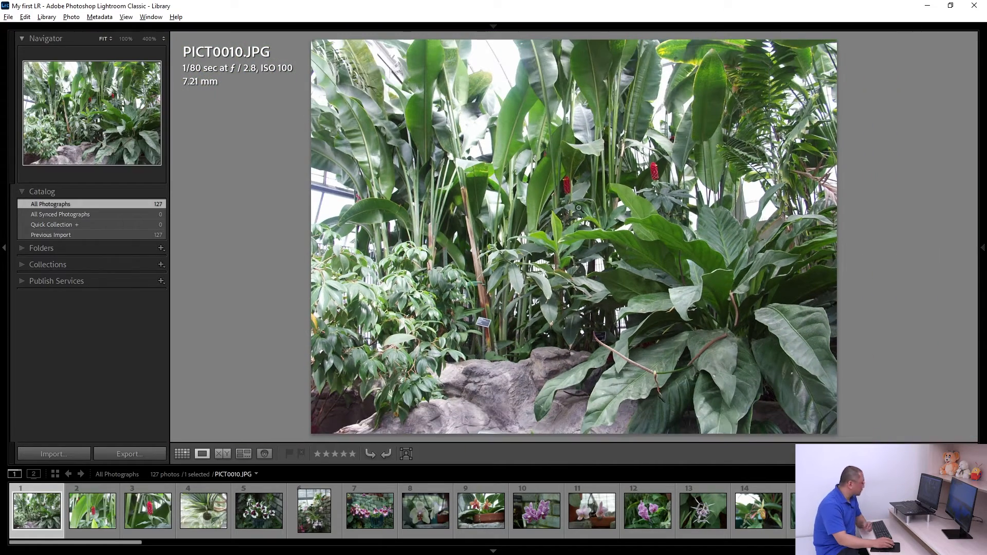
pyautogui.press('g')
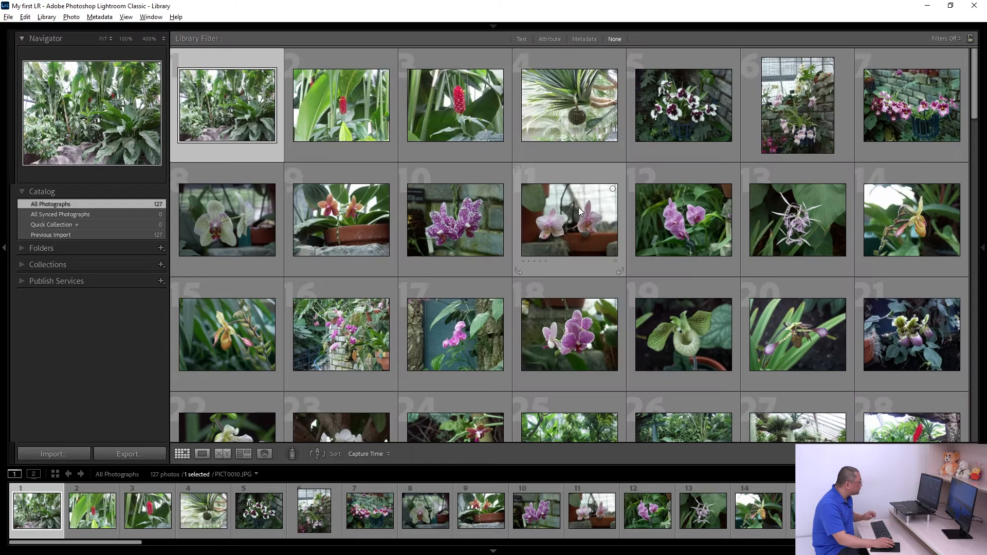
# Open PICT0012.JPG in Loupe view, inspect it at 100%, and view the next photo, PICT0013.JPG, at Fit.
pyautogui.doubleClick(347, 106)
pyautogui.click(587, 245)
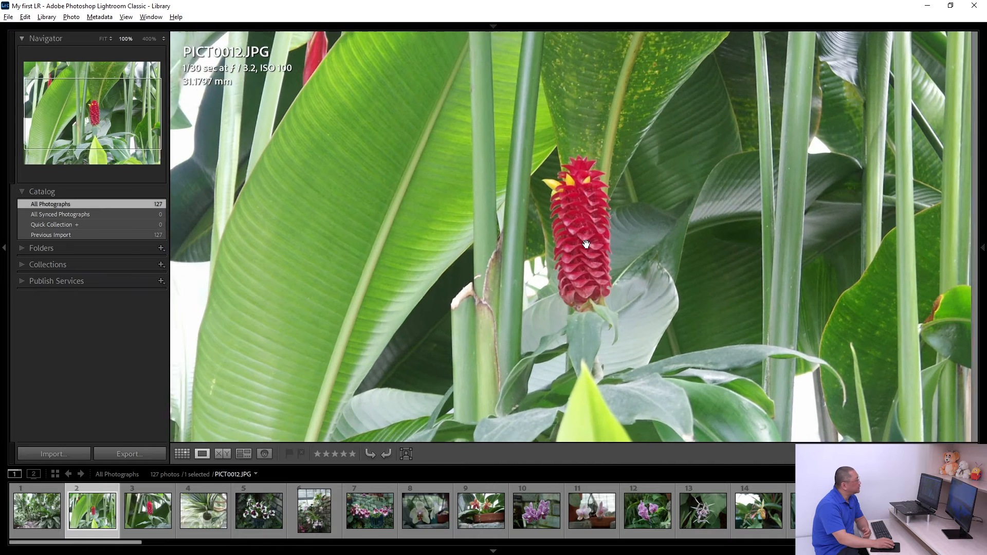
pyautogui.click(592, 245)
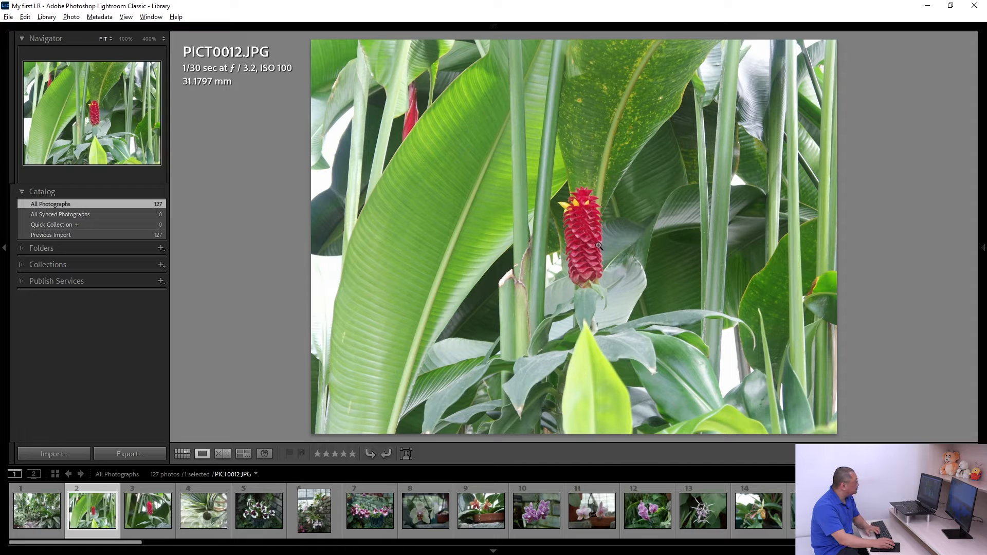
pyautogui.press('Right')
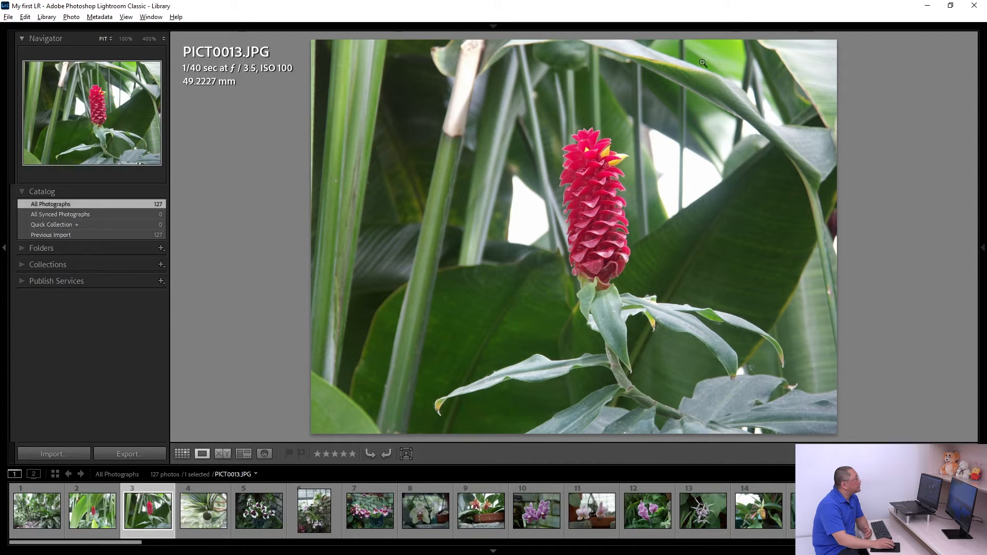
# Open PICT0013.JPG in the Develop module and look over its adjustment settings.
pyautogui.moveTo(714, 25)
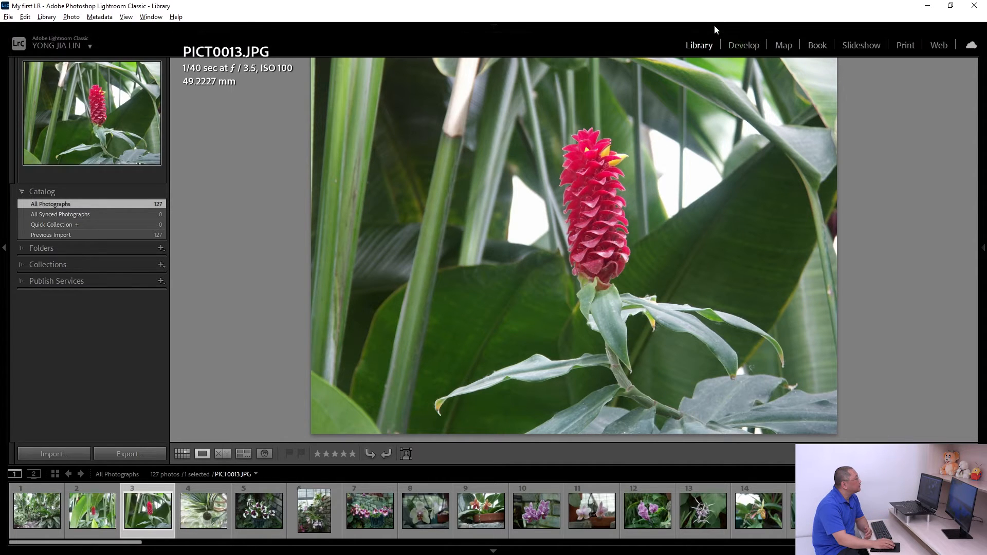
pyautogui.click(745, 47)
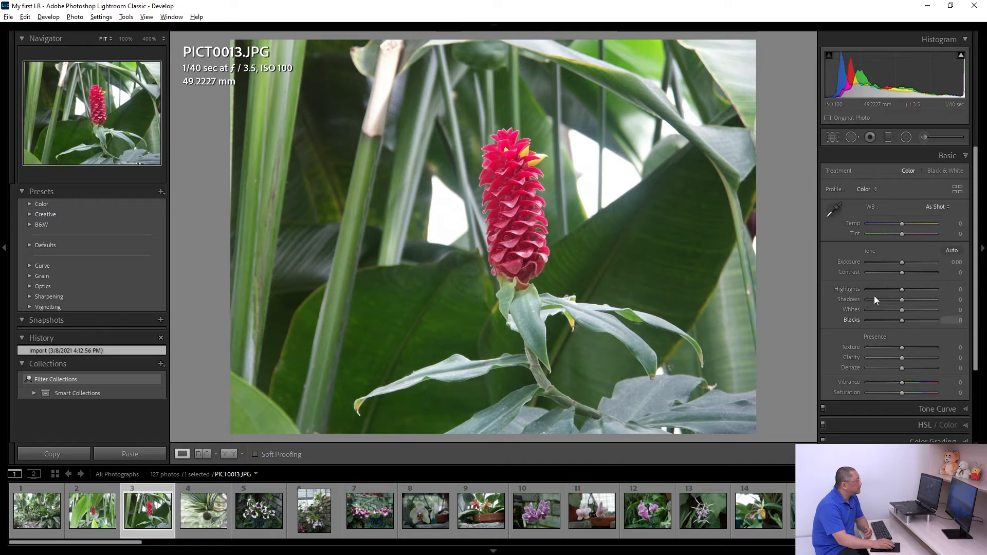
pyautogui.scroll(-3, 874, 295)
pyautogui.scroll(3, 889, 349)
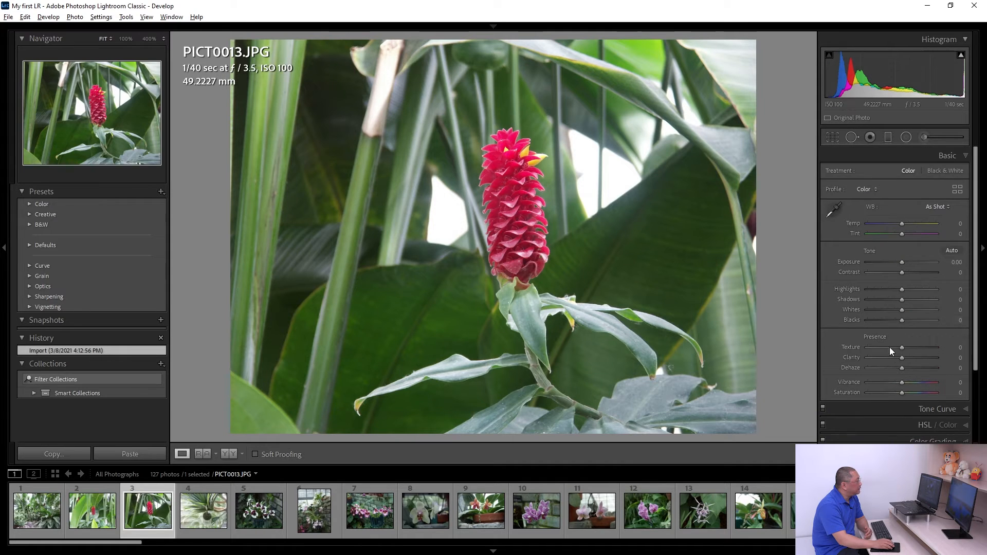
pyautogui.scroll(-3, 891, 342)
pyautogui.scroll(3, 890, 329)
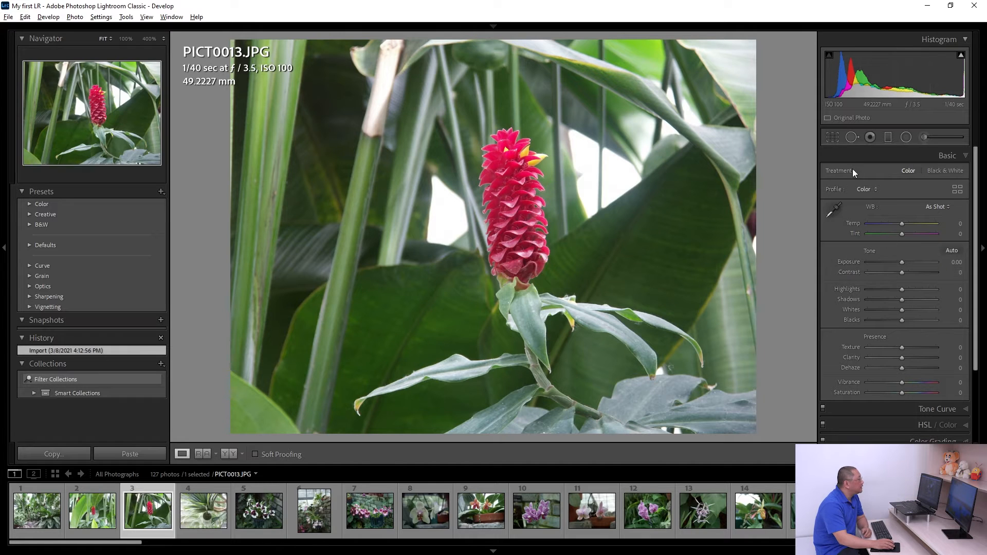
# Crop PICT0013.JPG tightly around the red flower at the original aspect ratio and apply the crop.
pyautogui.click(832, 137)
pyautogui.moveTo(754, 40); pyautogui.dragTo(691, 86)
pyautogui.moveTo(606, 176); pyautogui.dragTo(522, 228)
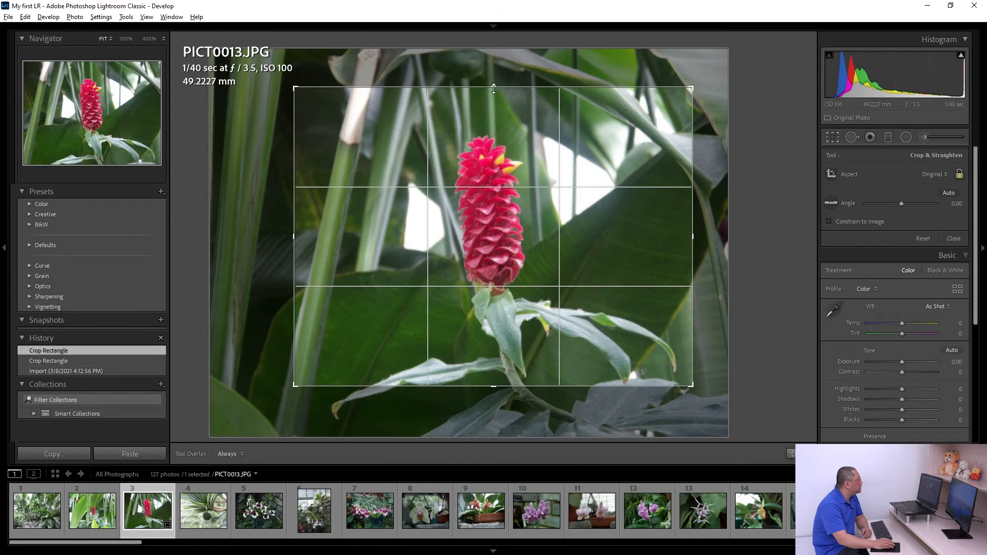
pyautogui.moveTo(493, 88); pyautogui.dragTo(494, 100)
pyautogui.moveTo(581, 167); pyautogui.dragTo(585, 171)
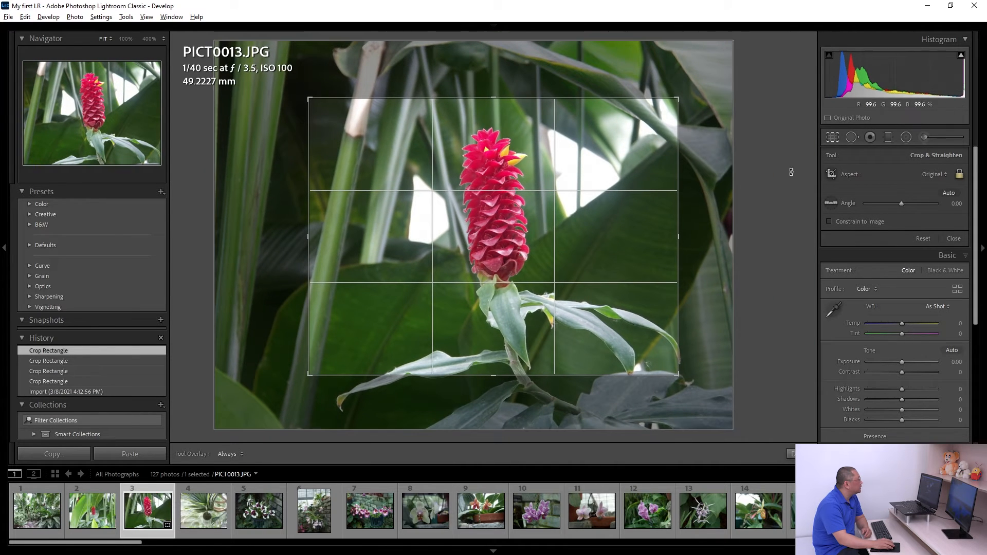
pyautogui.click(833, 138)
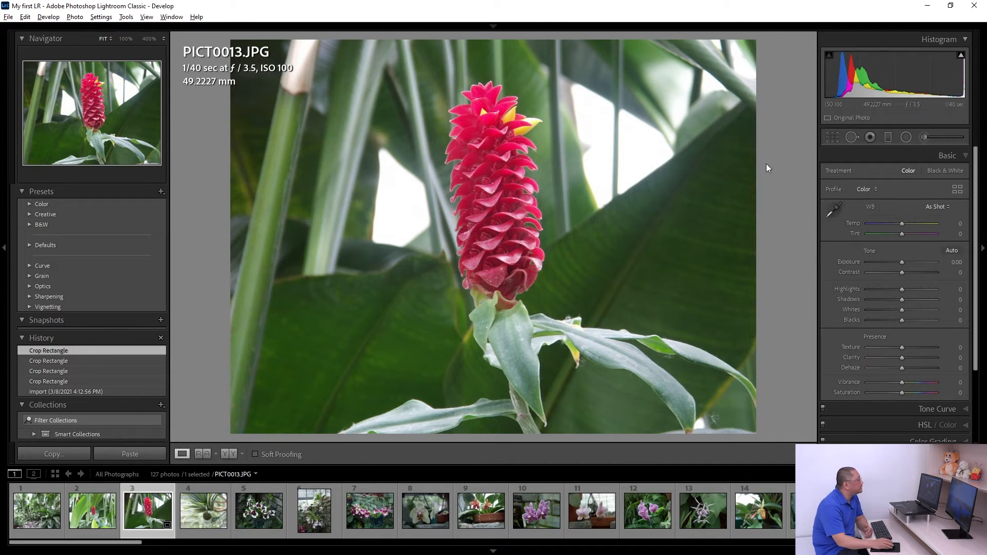
# Enlarge the crop of PICT0013.JPG slightly, reposition the red flower within the frame and apply it.
pyautogui.click(833, 138)
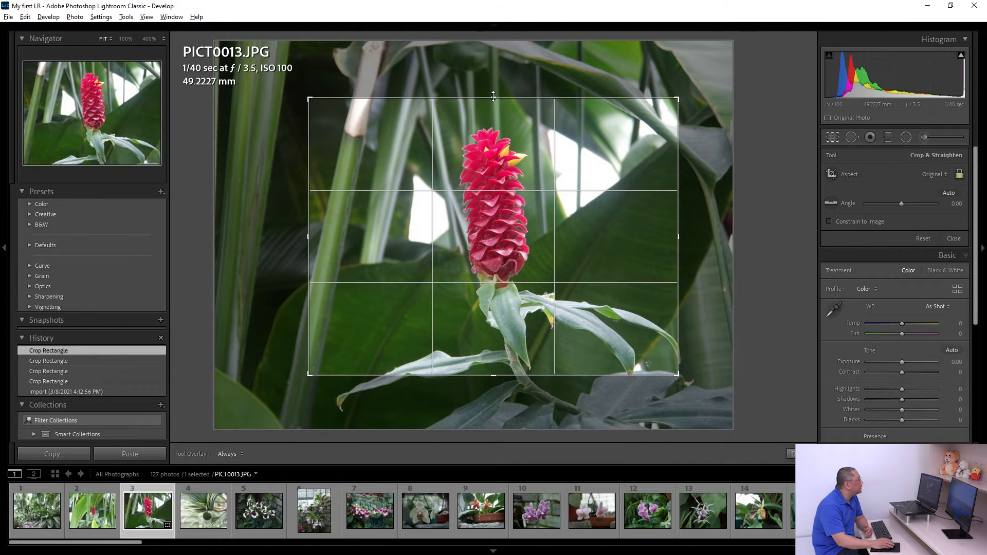
pyautogui.moveTo(500, 79); pyautogui.dragTo(500, 78)
pyautogui.moveTo(510, 241); pyautogui.dragTo(503, 223)
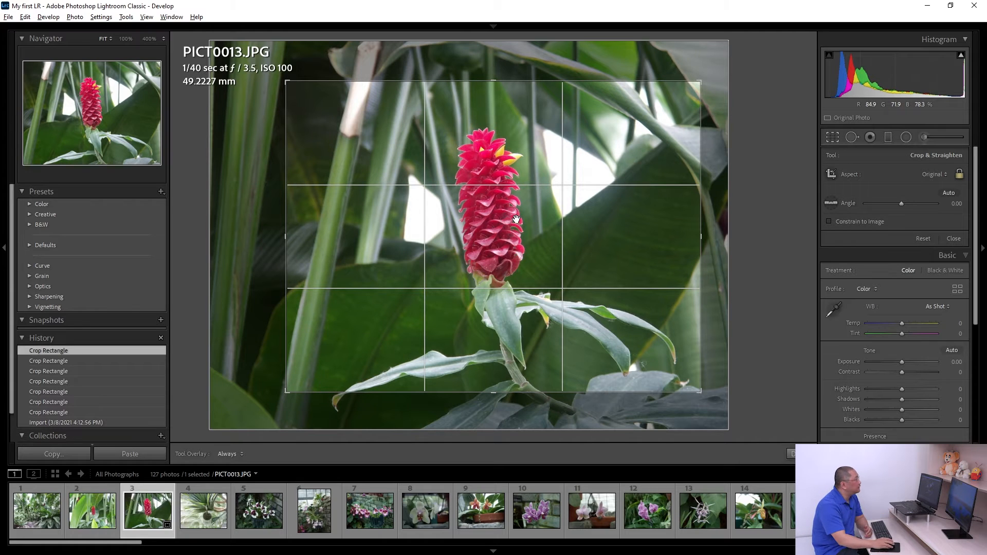
pyautogui.moveTo(769, 27)
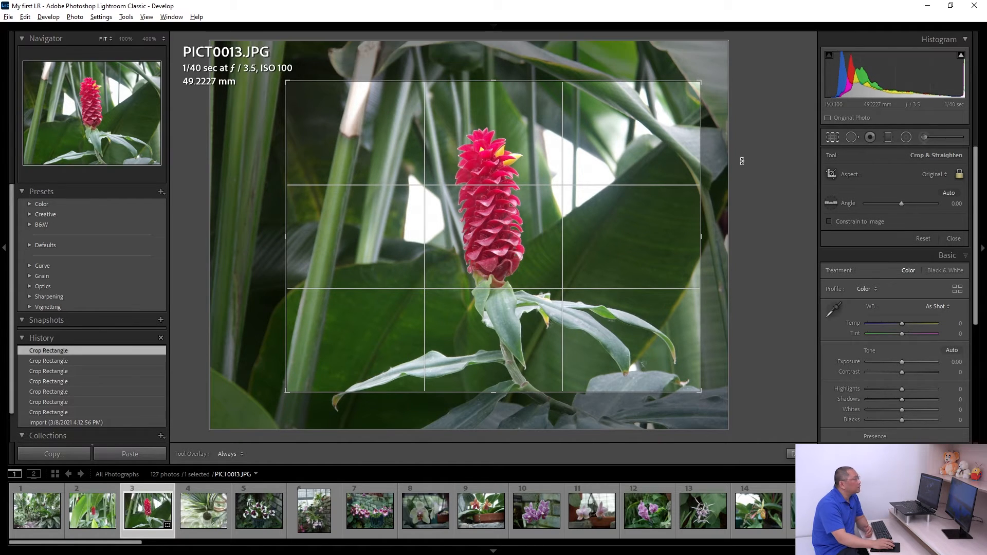
pyautogui.doubleClick(535, 235)
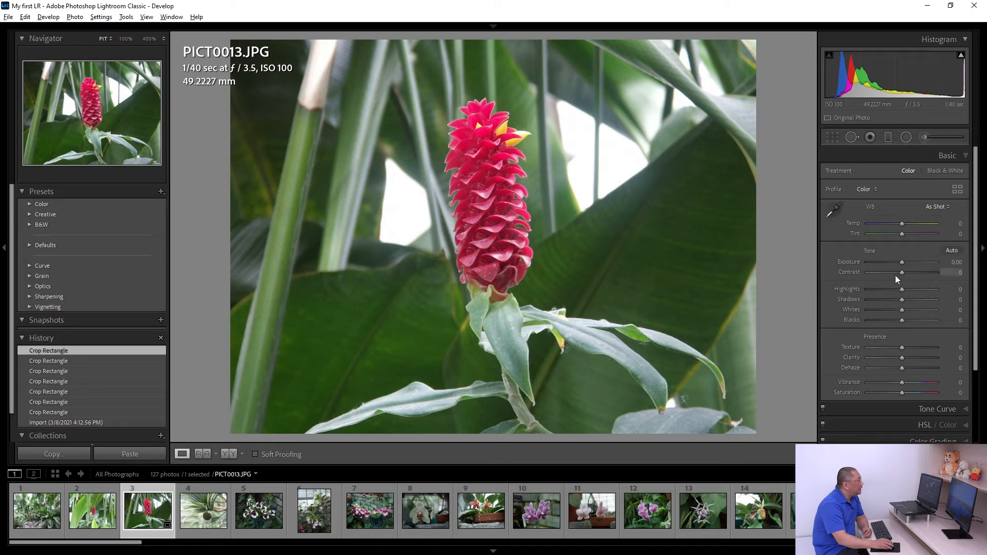
# Set Exposure to +0.52, Contrast to +16, Vibrance to +18 and Saturation to +12 for PICT0013.JPG.
pyautogui.moveTo(903, 263); pyautogui.dragTo(905, 263)
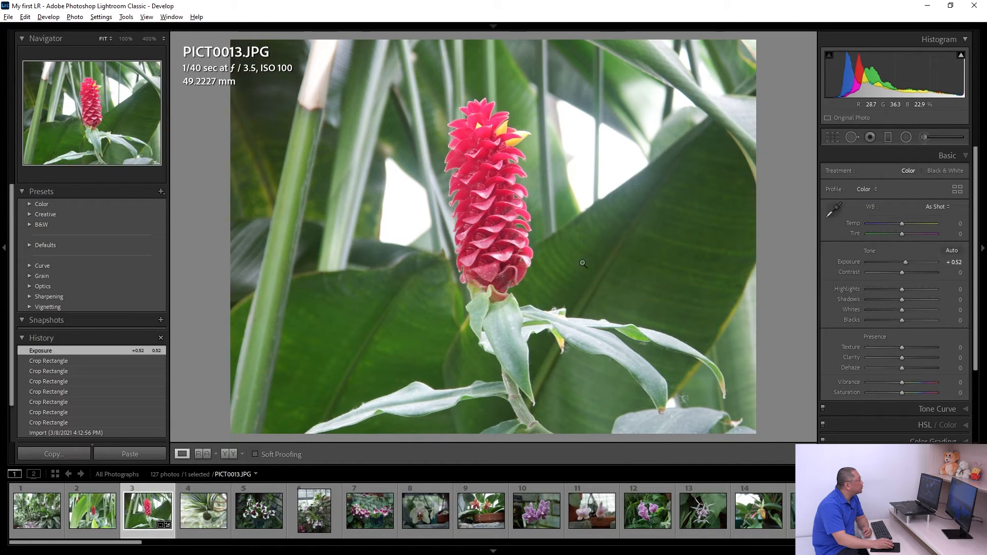
pyautogui.moveTo(902, 272); pyautogui.dragTo(908, 275)
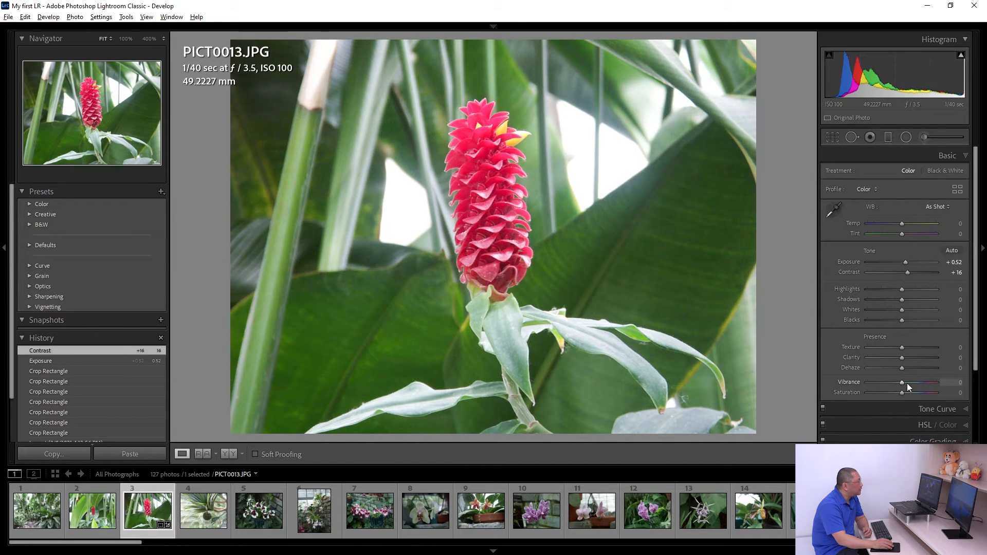
pyautogui.moveTo(904, 384); pyautogui.dragTo(906, 391)
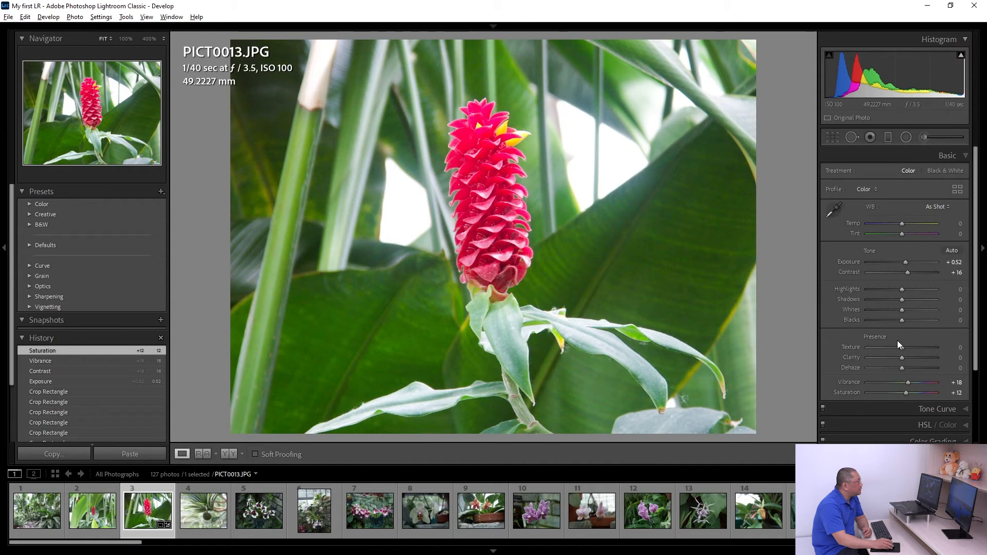
# Look over the Tone Curve and Color Grading settings for PICT0013.JPG.
pyautogui.scroll(-3, 878, 319)
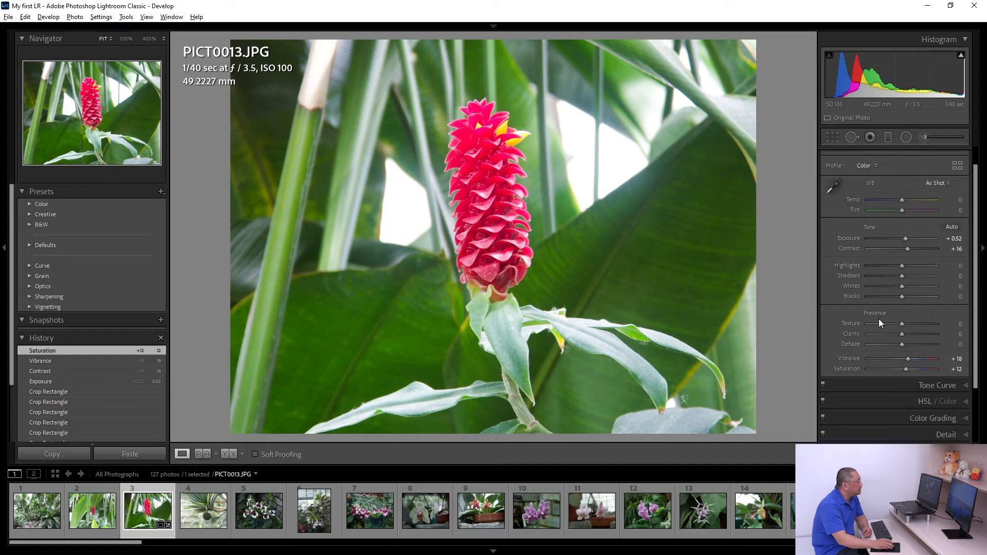
pyautogui.click(902, 315)
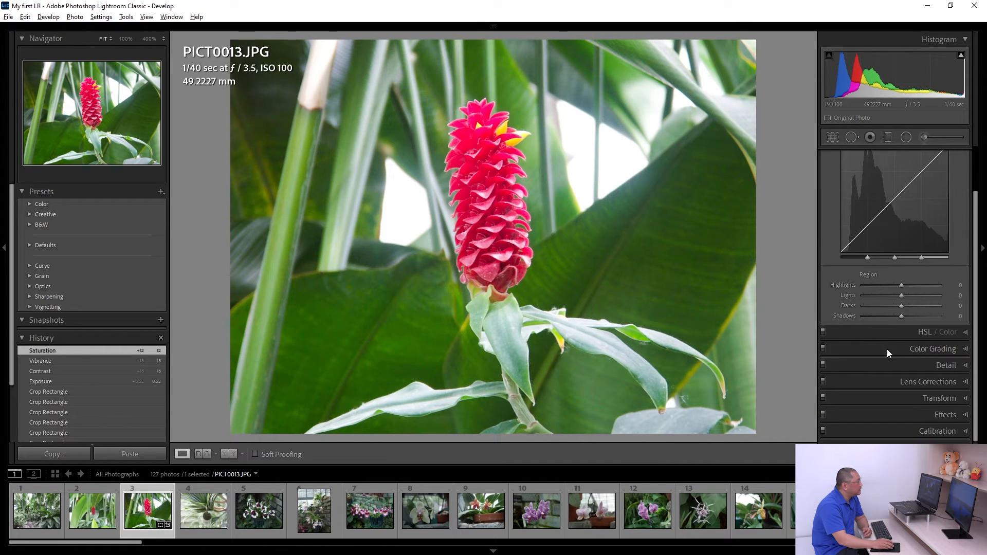
pyautogui.click(887, 350)
pyautogui.scroll(-1, 893, 314)
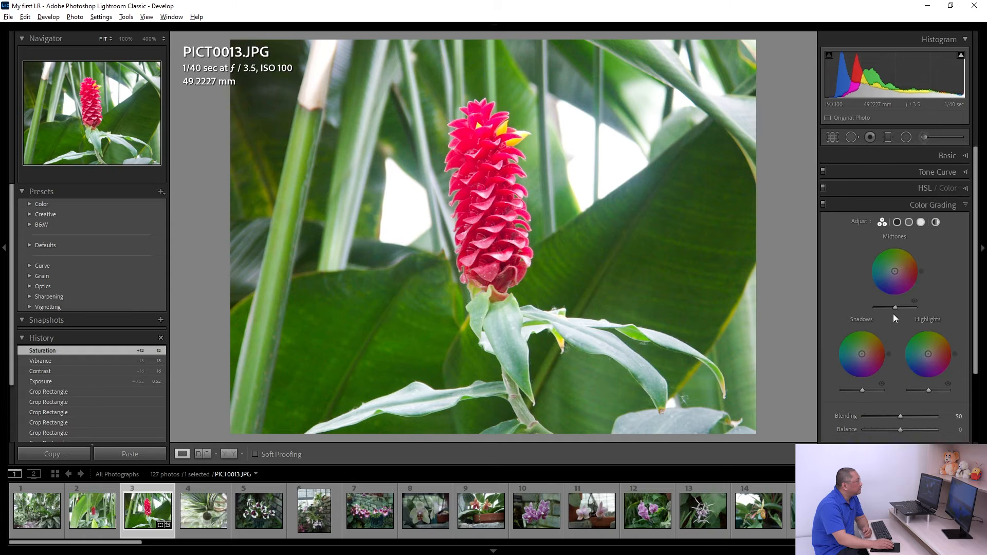
# Set Luminance noise reduction to 11 and Color noise reduction to 10 in Detail, checking the photo at 100%.
pyautogui.click(900, 365)
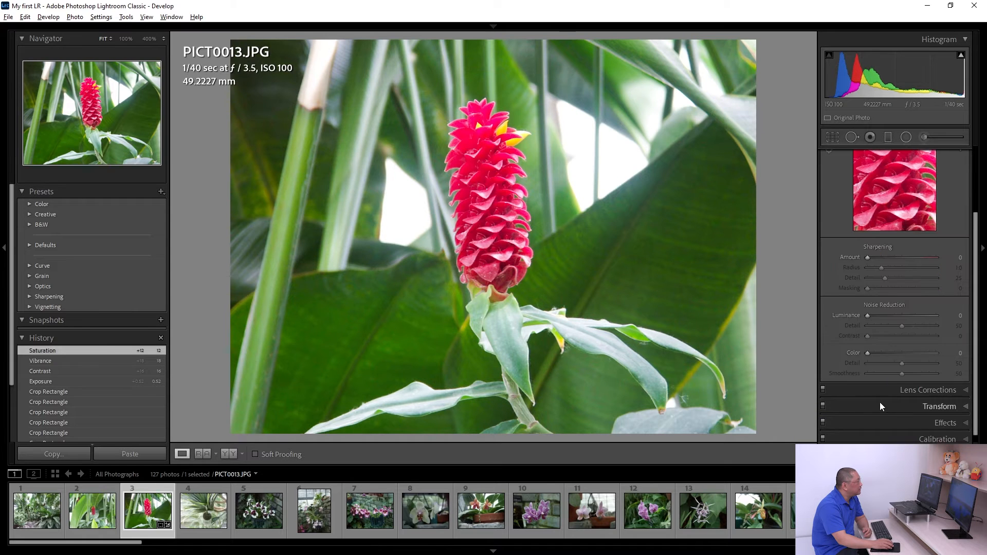
pyautogui.click(587, 237)
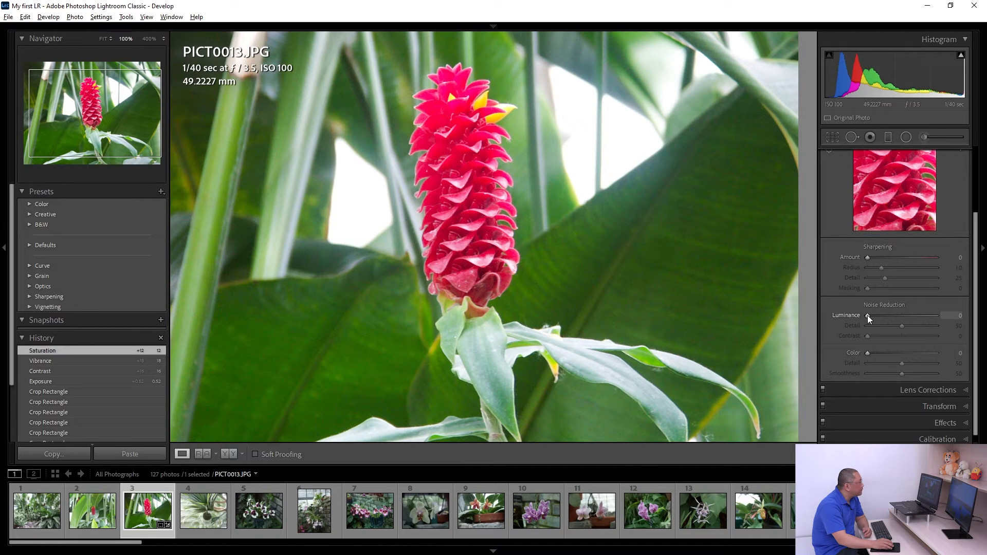
pyautogui.moveTo(867, 316); pyautogui.dragTo(875, 316)
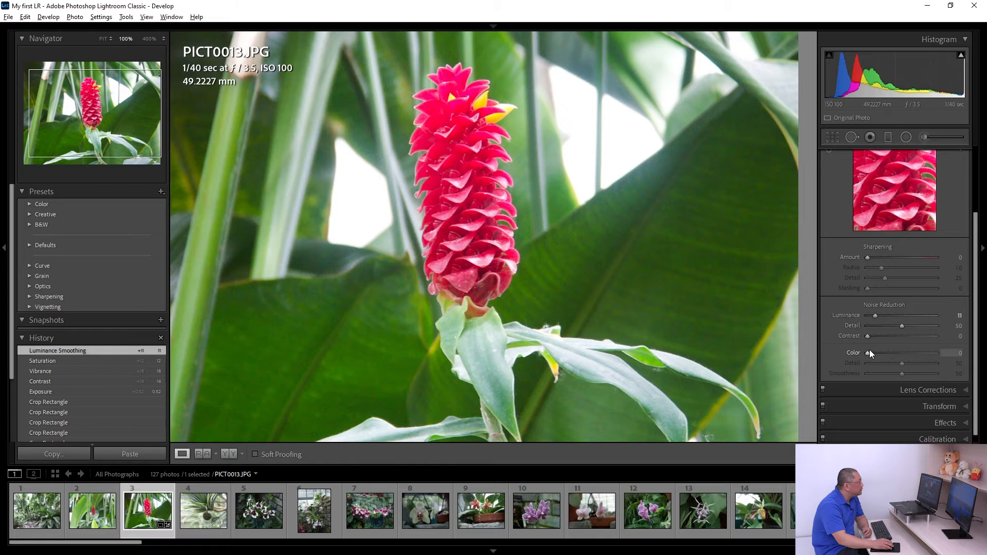
pyautogui.moveTo(868, 352); pyautogui.dragTo(875, 353)
pyautogui.click(615, 235)
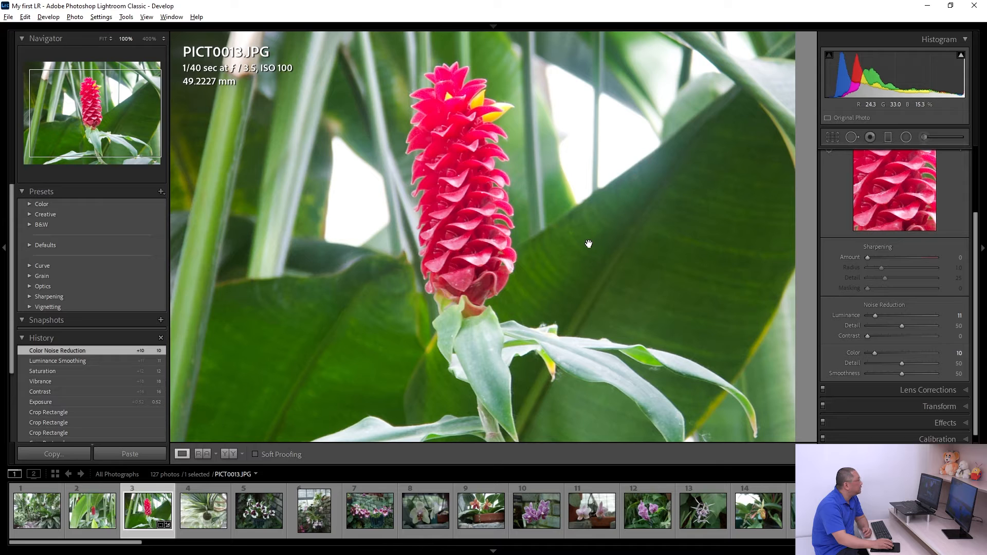
pyautogui.click(586, 245)
pyautogui.scroll(2, 881, 230)
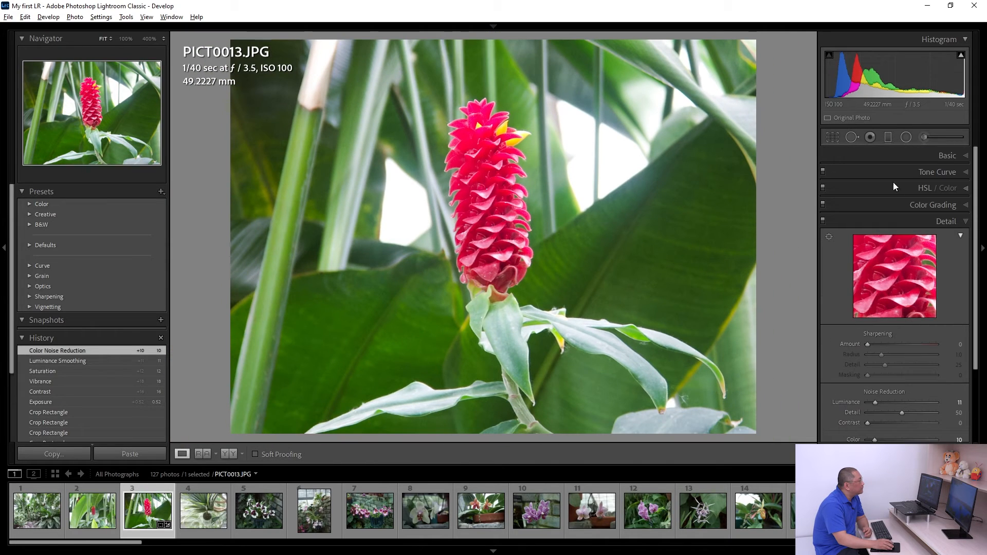
# Reopen the Basic adjustments and step through the following photos up to PICT0030.JPG.
pyautogui.click(893, 154)
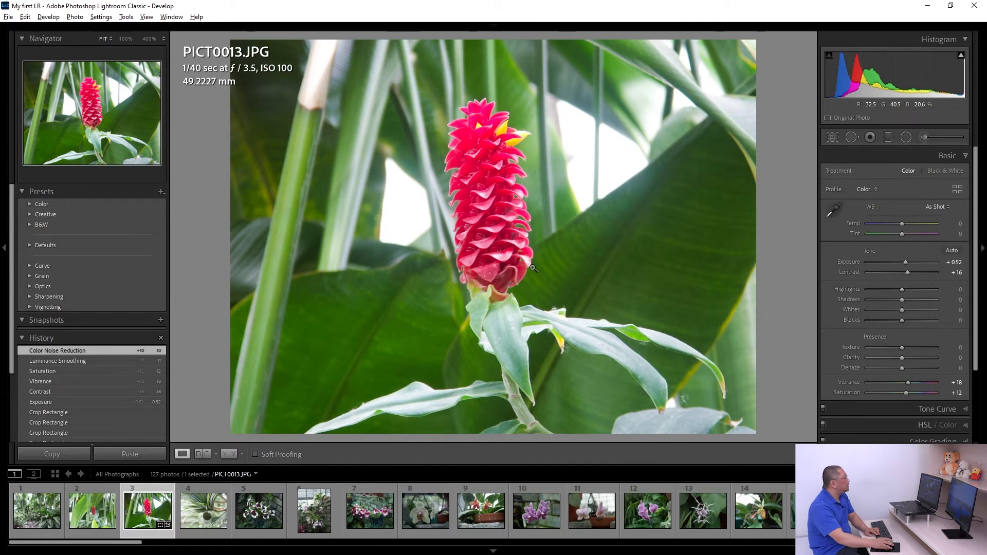
pyautogui.press('Right')
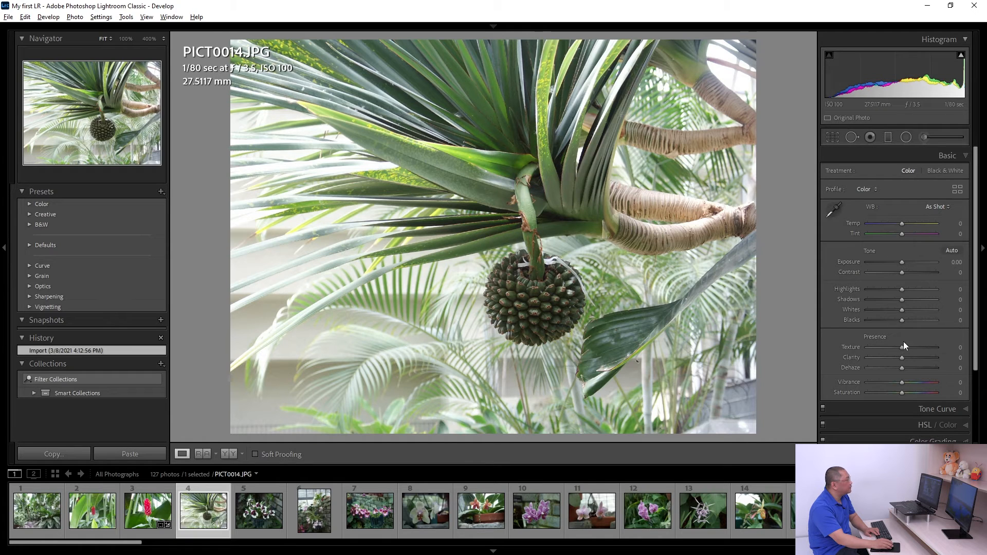
pyautogui.scroll(-3, 902, 341)
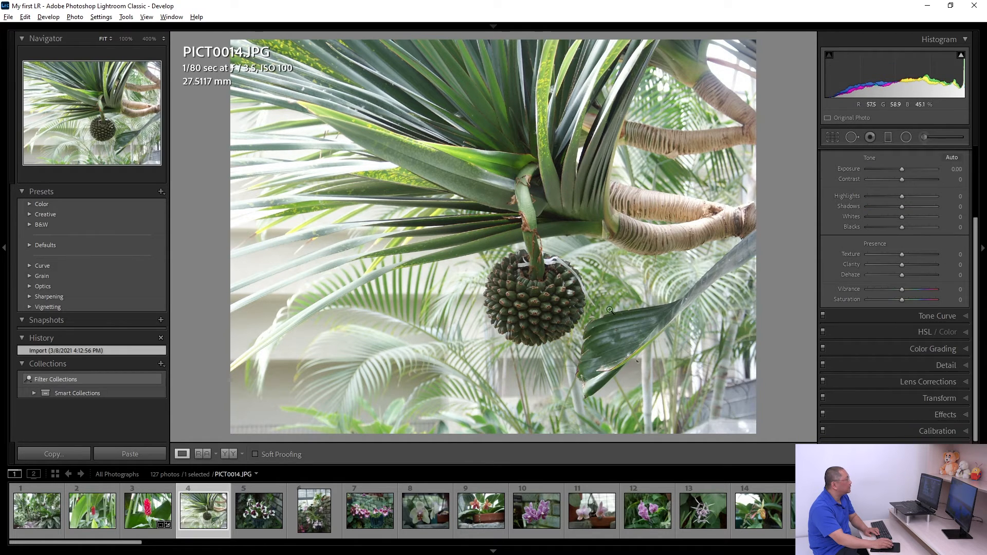
pyautogui.press('Right')
pyautogui.press('Right')
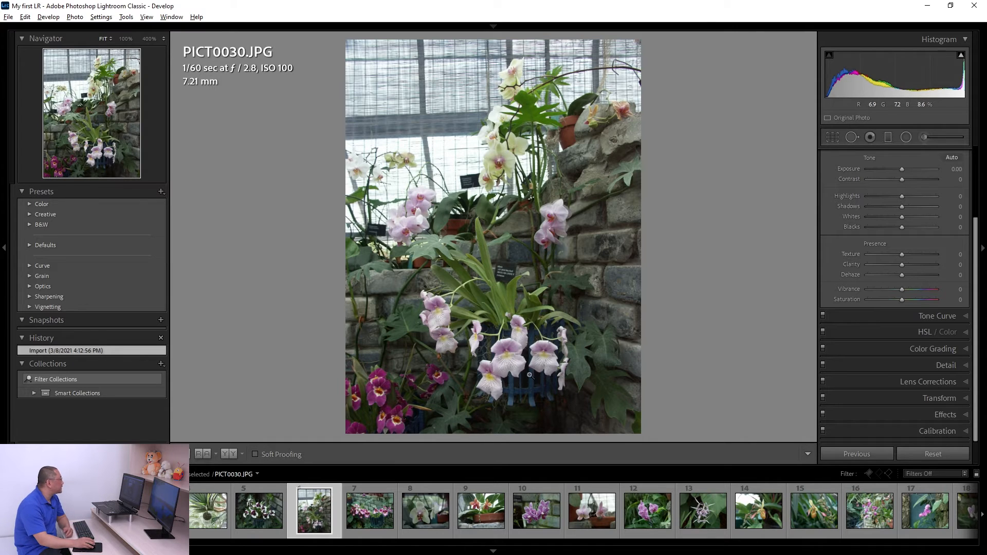
# View PICT0033.JPG, PICT0034.JPG, PICT0044.JPG, the twelfth photo and PICT0054.JPG one after another.
pyautogui.click(376, 510)
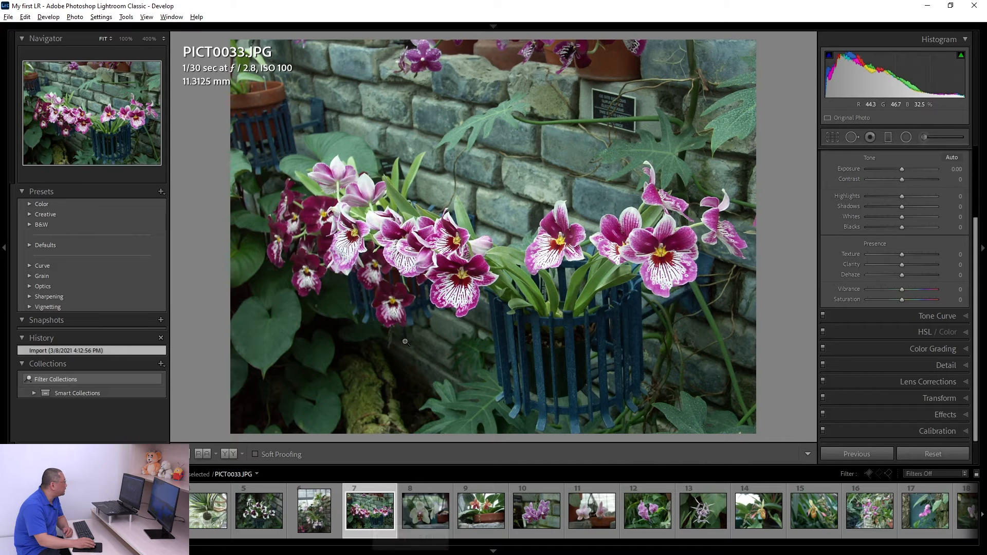
pyautogui.click(431, 518)
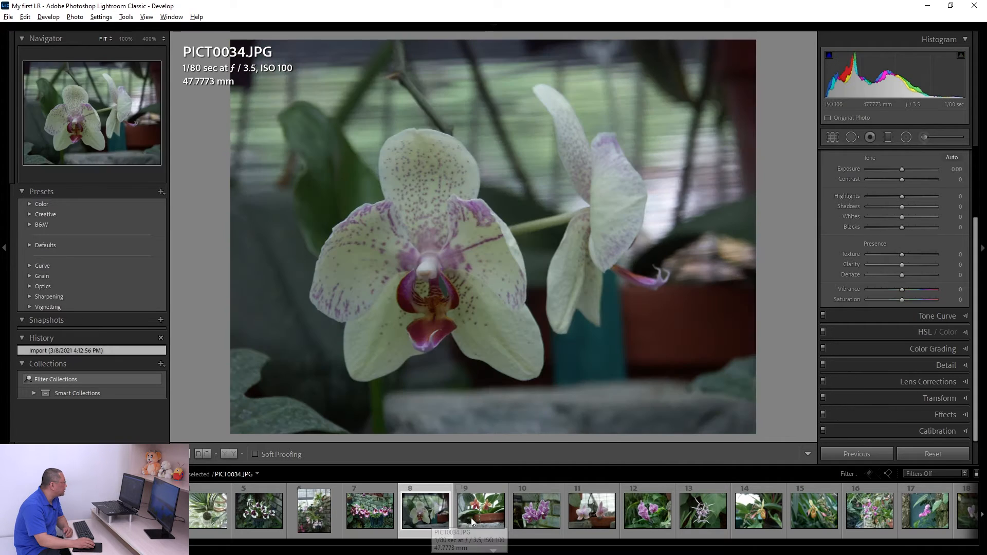
pyautogui.click(533, 517)
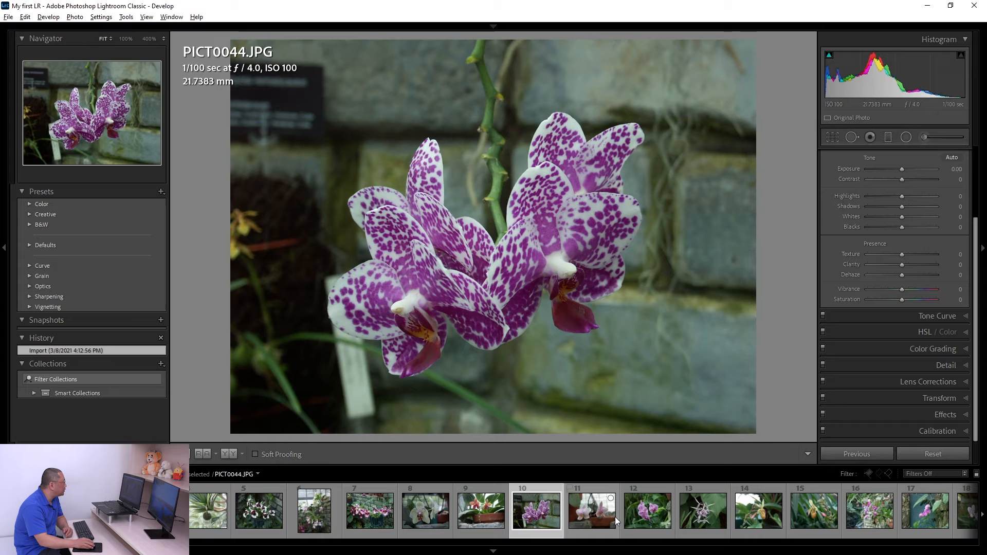
pyautogui.click(647, 517)
pyautogui.click(712, 520)
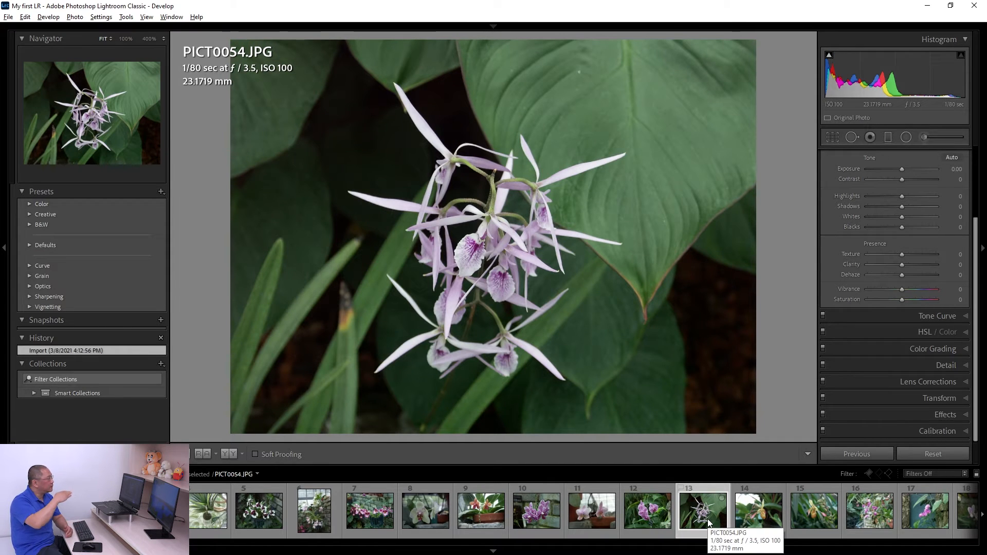
# Select PICT0030.JPG together with the eighth, tenth, thirteenth and fifteenth photos in the filmstrip.
pyautogui.click(319, 516)
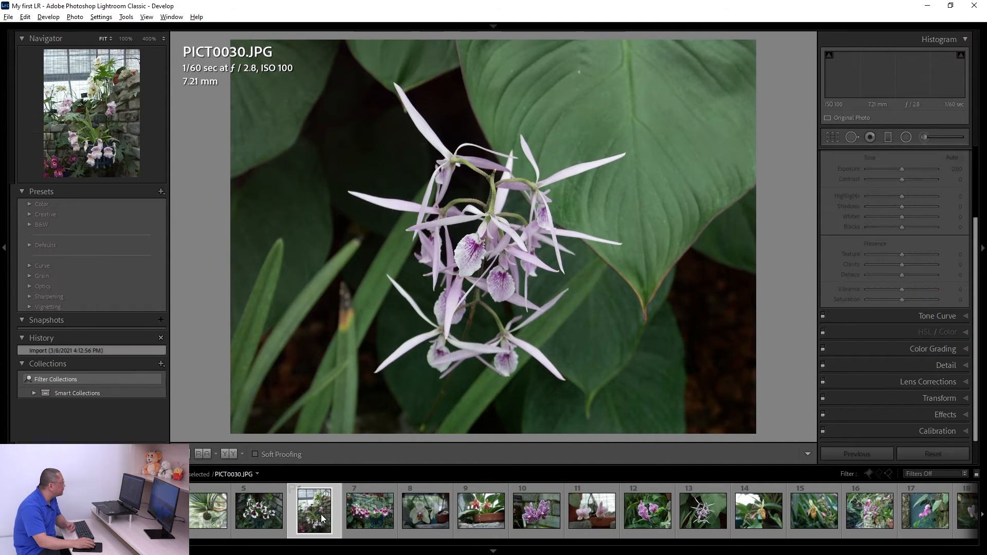
pyautogui.keyDown('ctrl'); pyautogui.click(424, 513); pyautogui.keyUp('ctrl')
pyautogui.keyDown('ctrl'); pyautogui.click(539, 514); pyautogui.keyUp('ctrl')
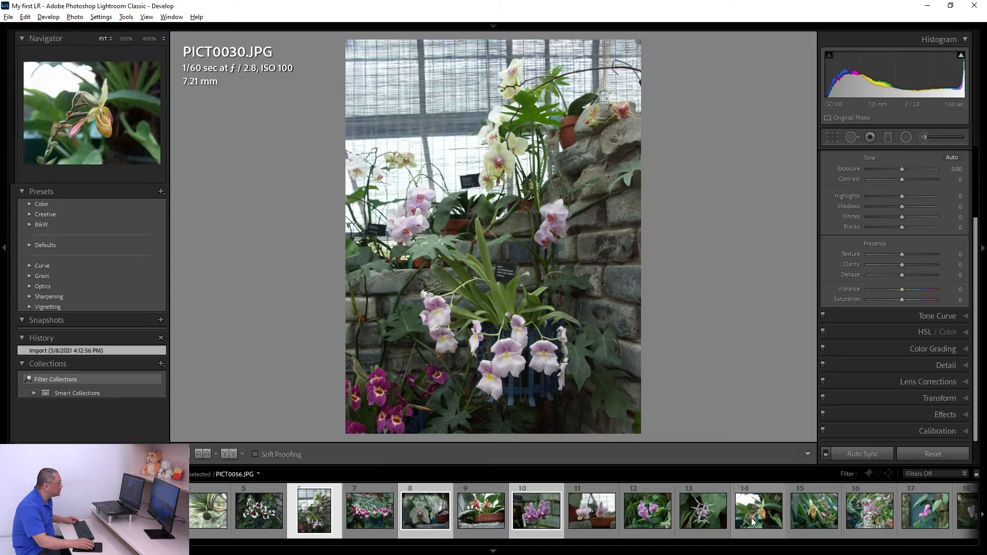
pyautogui.keyDown('ctrl'); pyautogui.click(709, 516); pyautogui.keyUp('ctrl')
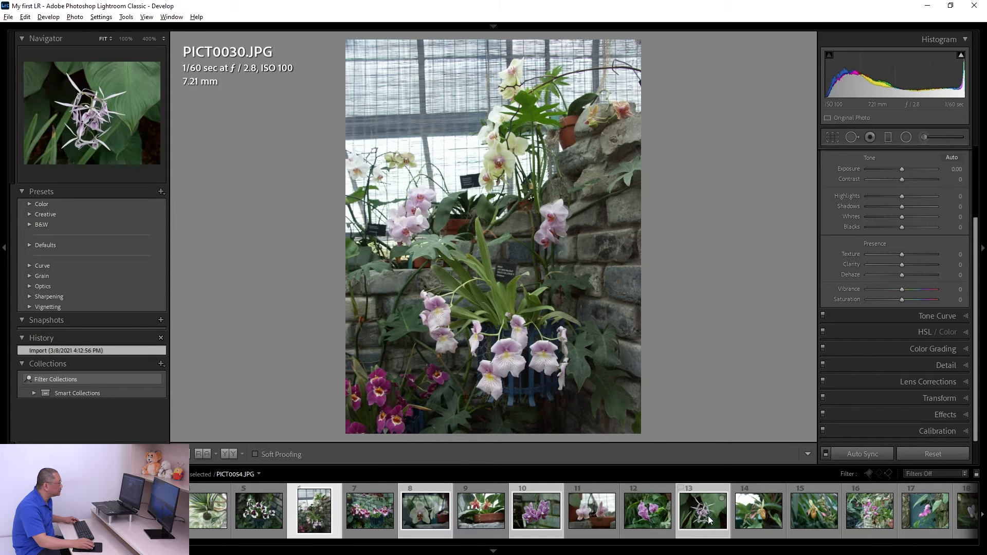
pyautogui.keyDown('ctrl'); pyautogui.click(814, 520); pyautogui.keyUp('ctrl')
# Add the seventeenth, nineteenth, twentieth and twenty-first photos to the current selection.
pyautogui.scroll(-5, 813, 520)
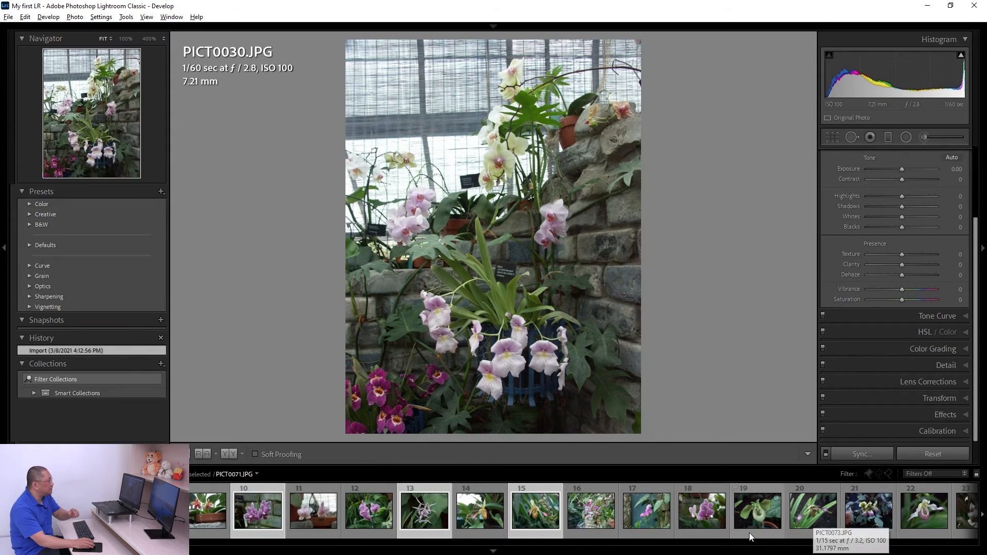
pyautogui.scroll(-5, 708, 528)
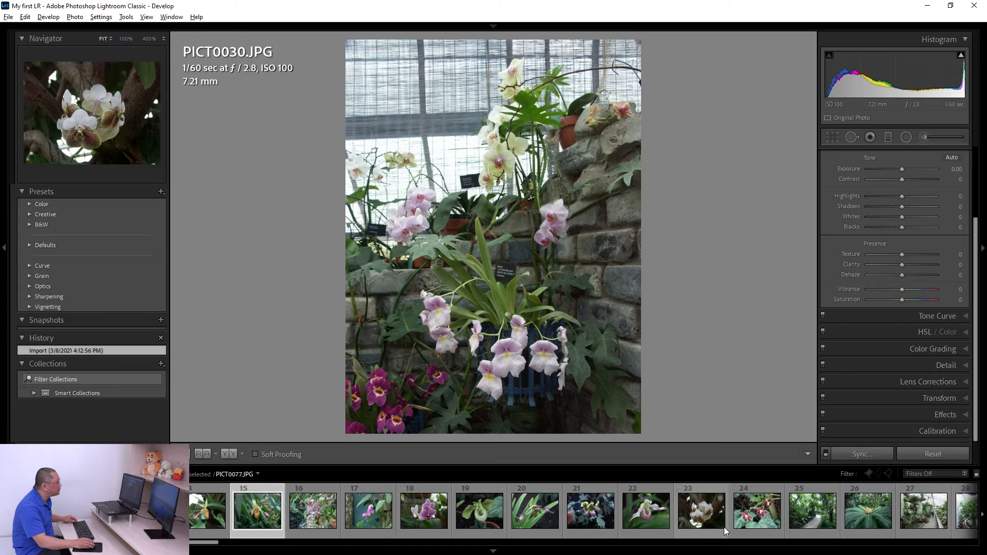
pyautogui.keyDown('ctrl'); pyautogui.click(483, 513); pyautogui.keyUp('ctrl')
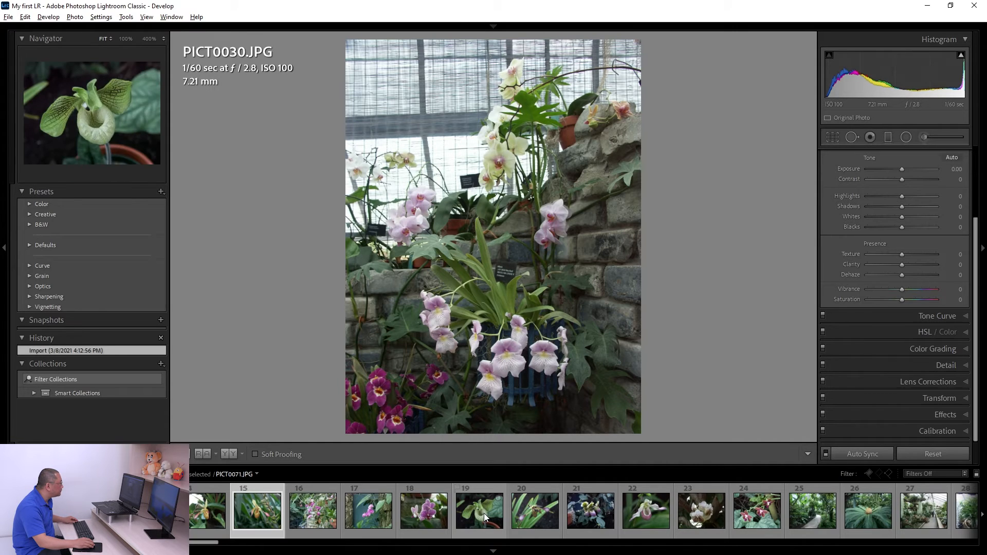
pyautogui.keyDown('ctrl'); pyautogui.click(577, 516); pyautogui.keyUp('ctrl')
pyautogui.keyDown('ctrl'); pyautogui.click(531, 516); pyautogui.keyUp('ctrl')
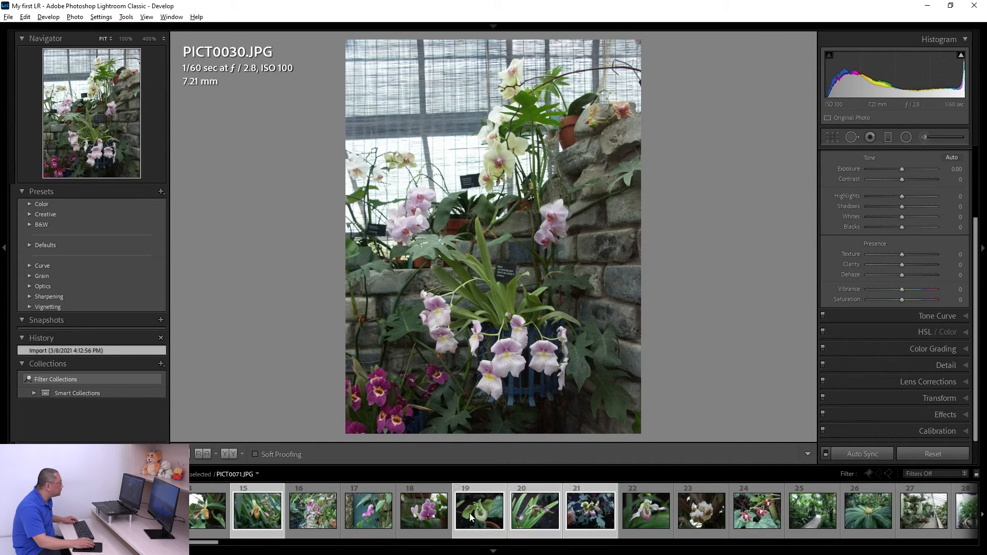
pyautogui.keyDown('ctrl'); pyautogui.click(374, 514); pyautogui.keyUp('ctrl')
# Make PICT0044.JPG the active photo and set Exposure +0.67, Contrast +12, Dehaze +13, Vibrance +12 and Saturation +10.
pyautogui.scroll(10, 494, 507)
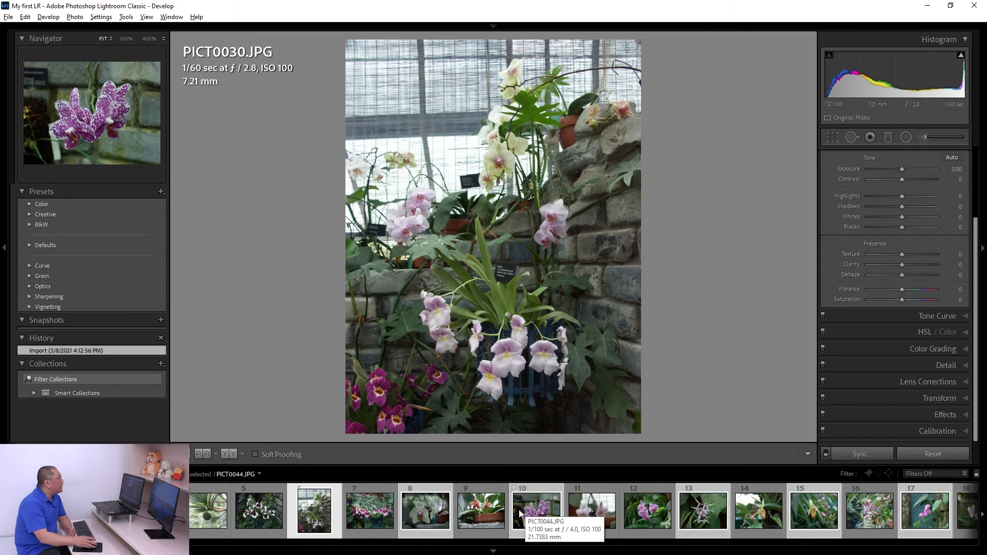
pyautogui.click(540, 513)
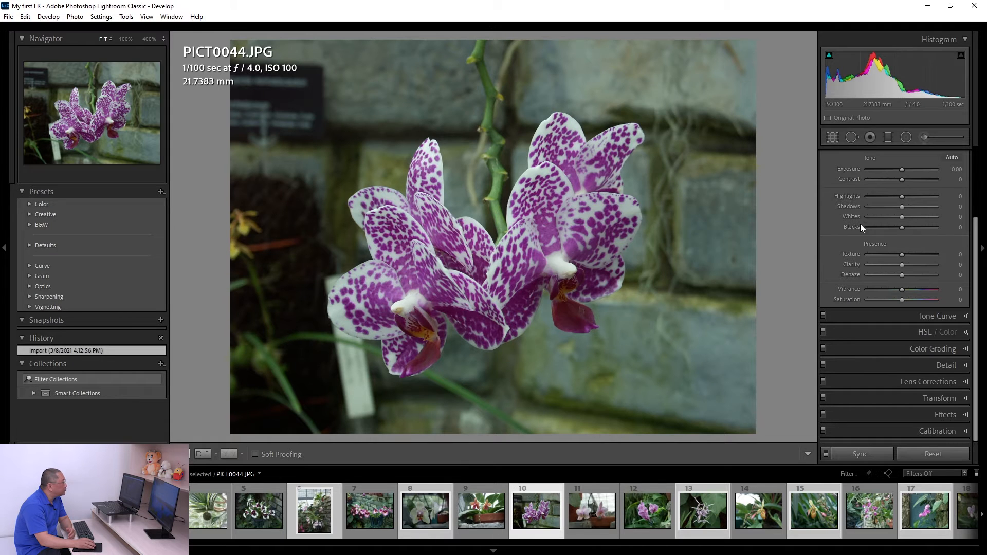
pyautogui.scroll(2, 882, 245)
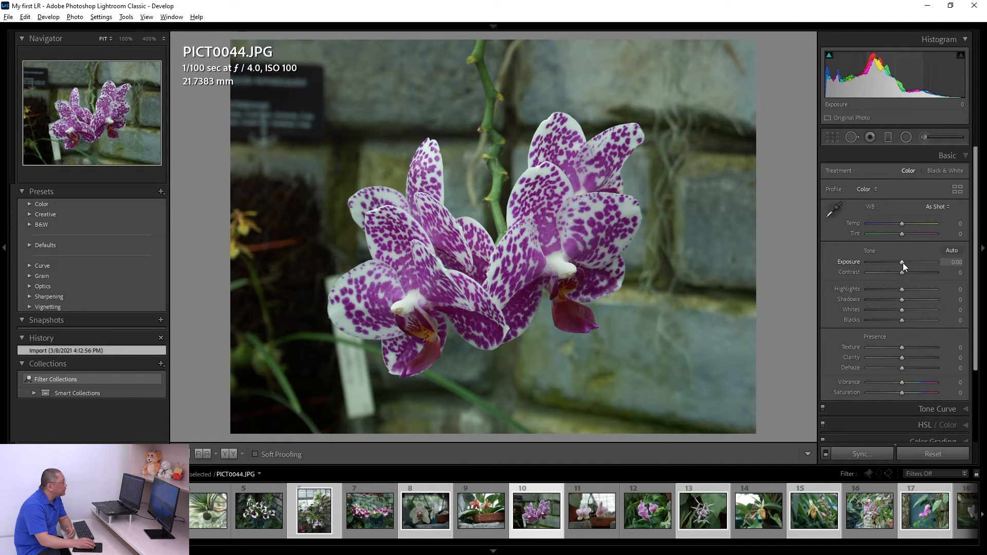
pyautogui.moveTo(903, 263); pyautogui.dragTo(908, 263)
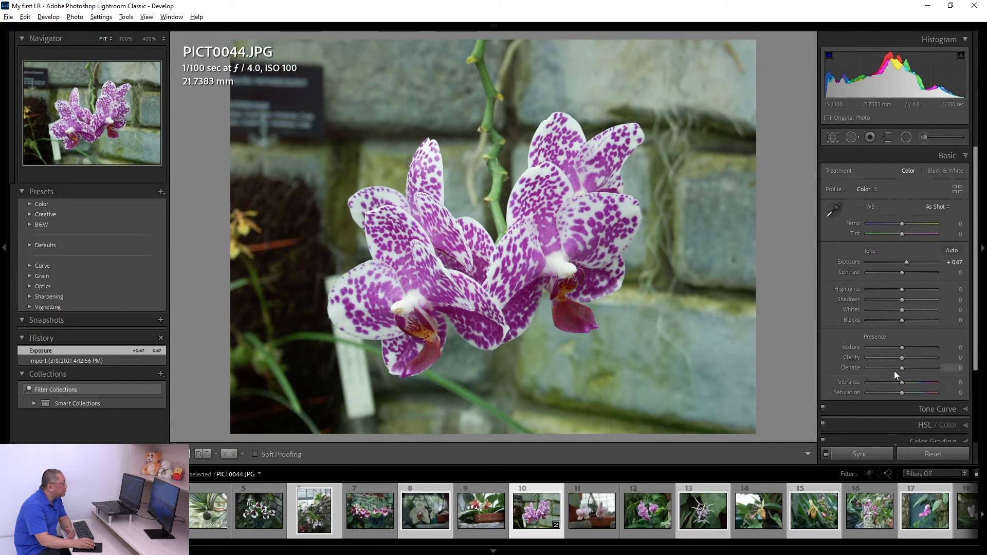
pyautogui.moveTo(902, 369); pyautogui.dragTo(907, 392)
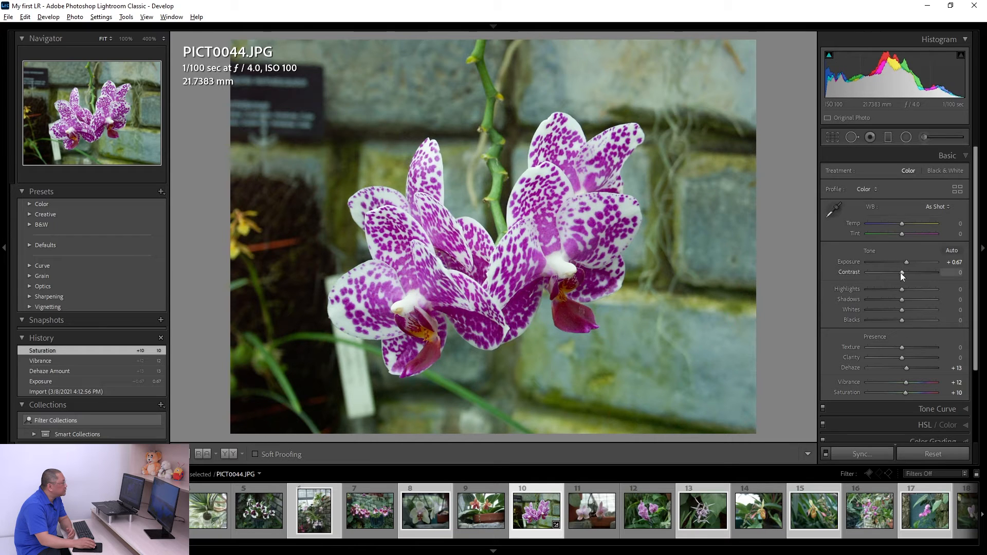
pyautogui.moveTo(905, 273); pyautogui.dragTo(908, 273)
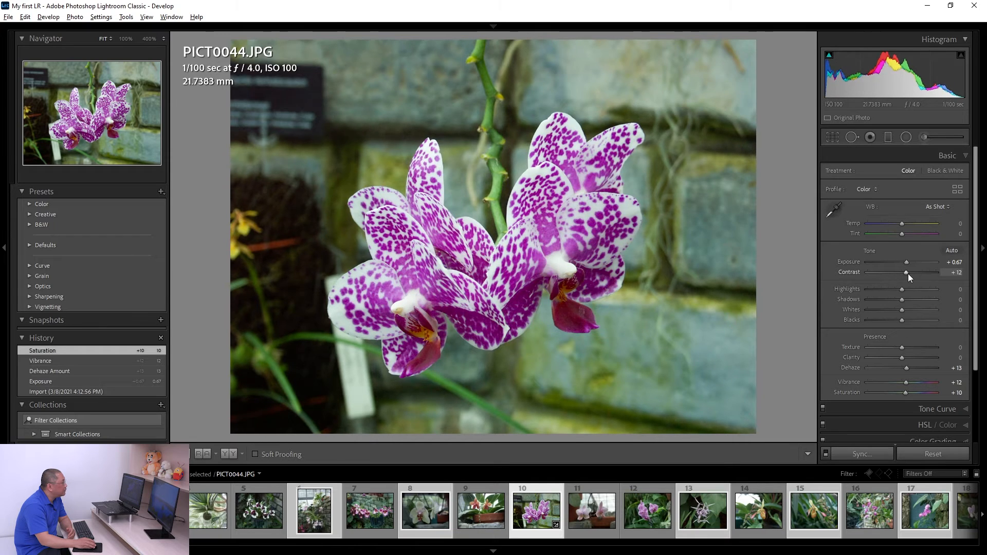
# Set PICT0044.JPG's Luminance noise reduction to 9 and Color noise reduction to 5, and return to the Basic adjustments.
pyautogui.scroll(-3, 877, 384)
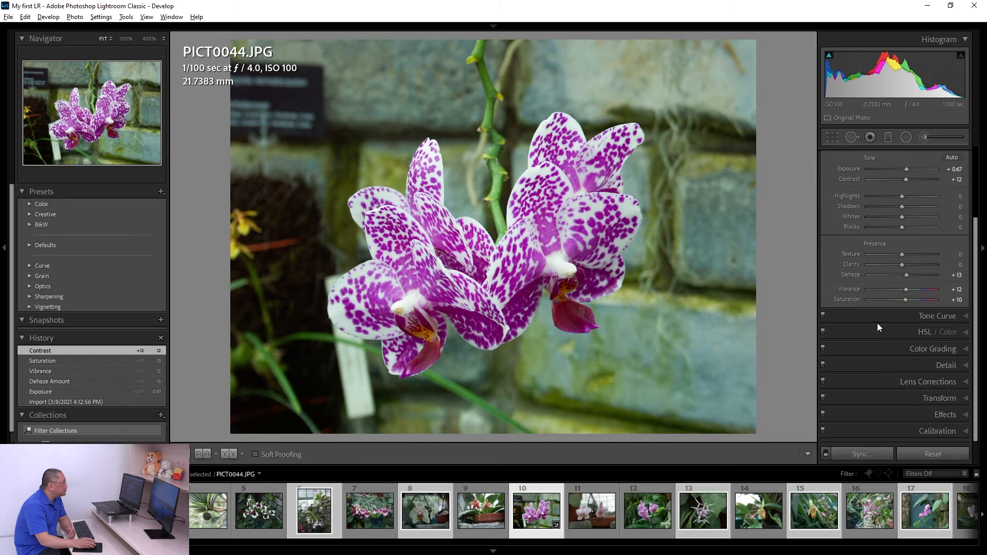
pyautogui.click(930, 364)
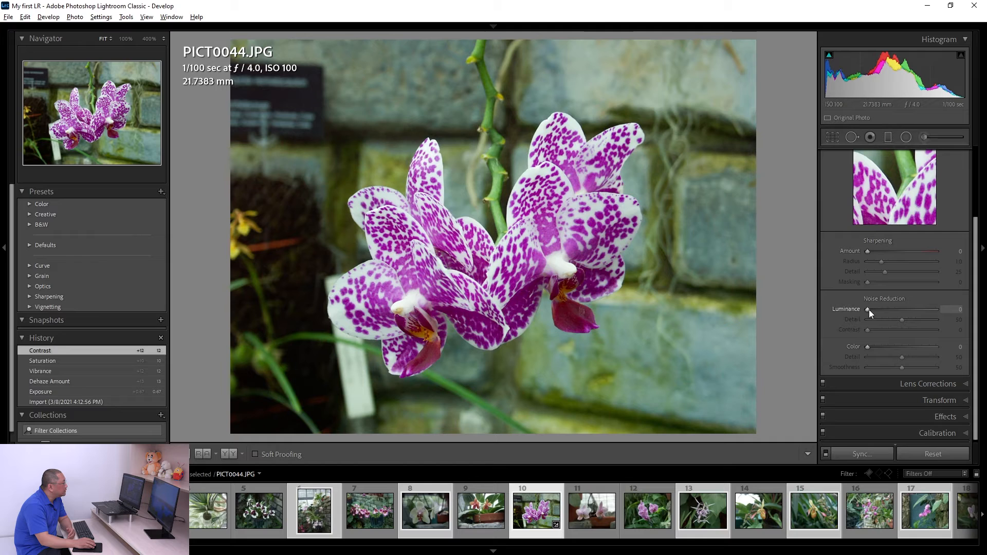
pyautogui.moveTo(869, 310); pyautogui.dragTo(871, 310)
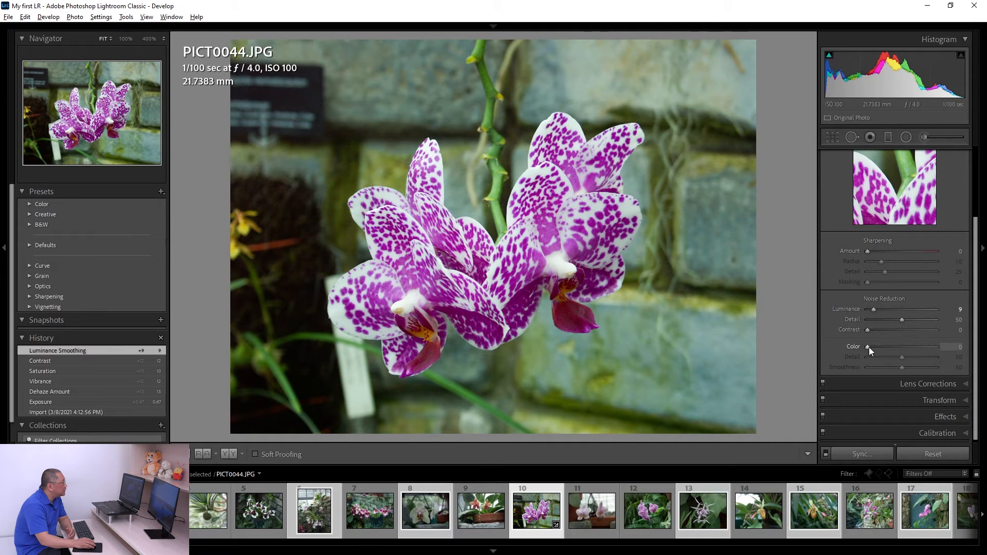
pyautogui.moveTo(869, 347); pyautogui.dragTo(873, 346)
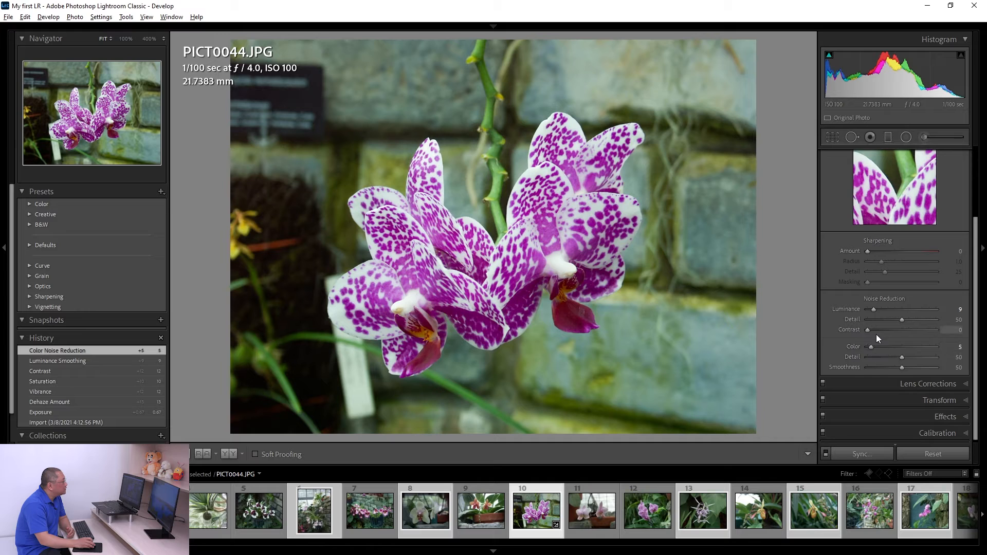
pyautogui.scroll(5, 876, 334)
pyautogui.click(925, 156)
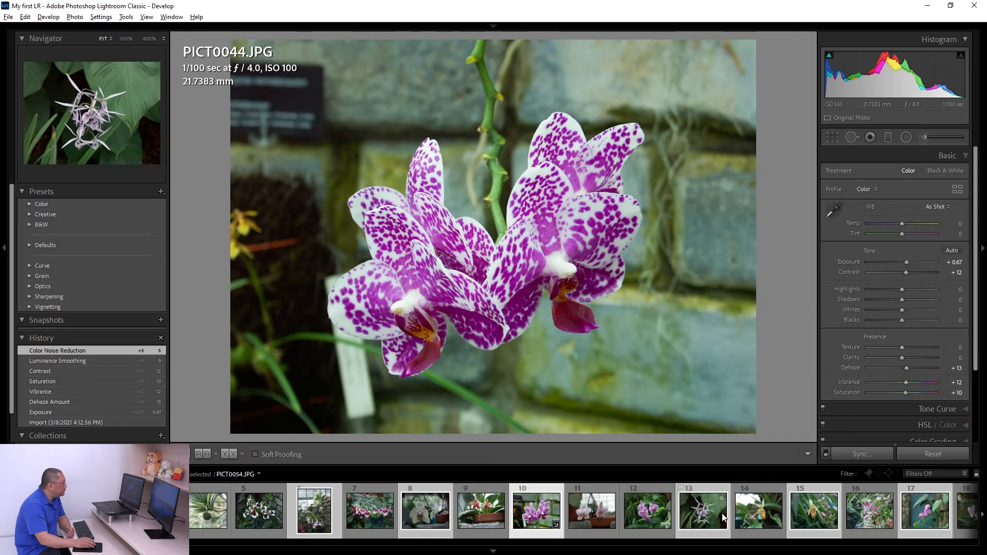
# Synchronize only Exposure, Contrast, Saturation, and Luminance and Color noise reduction from PICT0044.JPG to the other selected photos.
pyautogui.scroll(-3, 716, 513)
pyautogui.scroll(3, 727, 508)
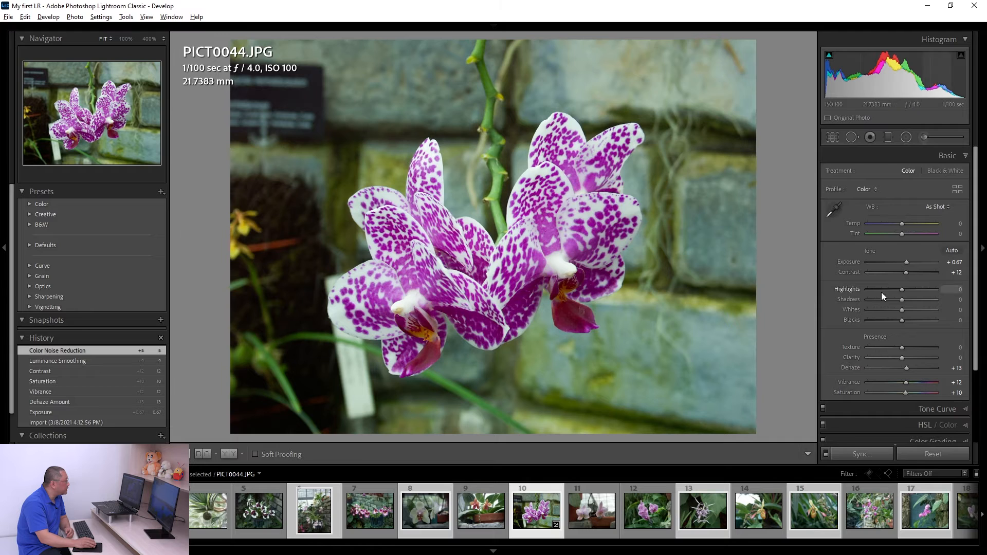
pyautogui.click(865, 455)
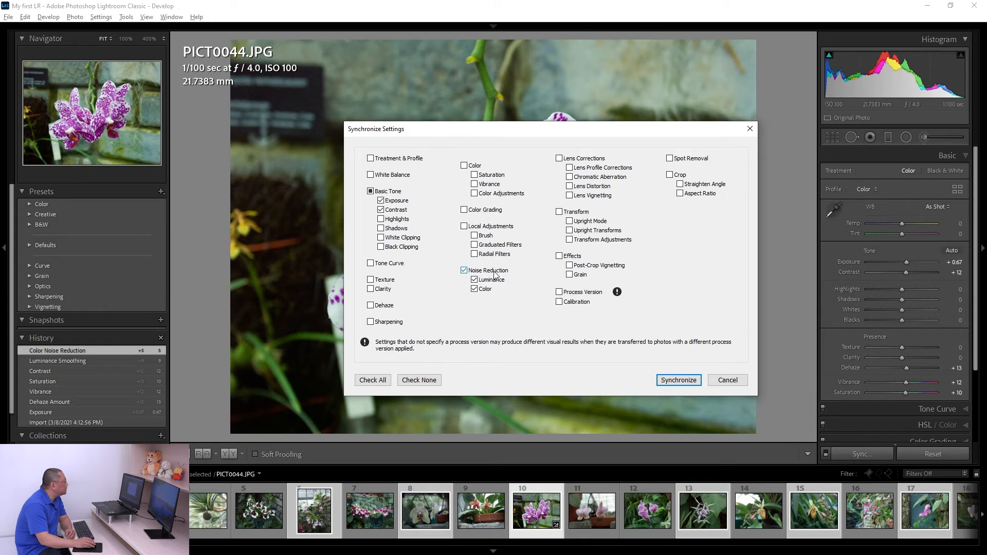
pyautogui.click(464, 271)
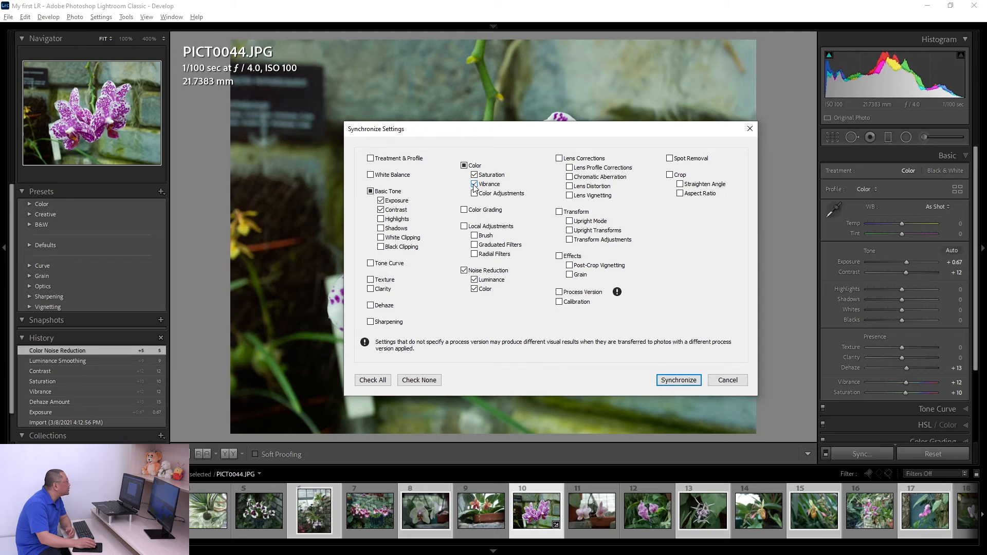
pyautogui.click(474, 184)
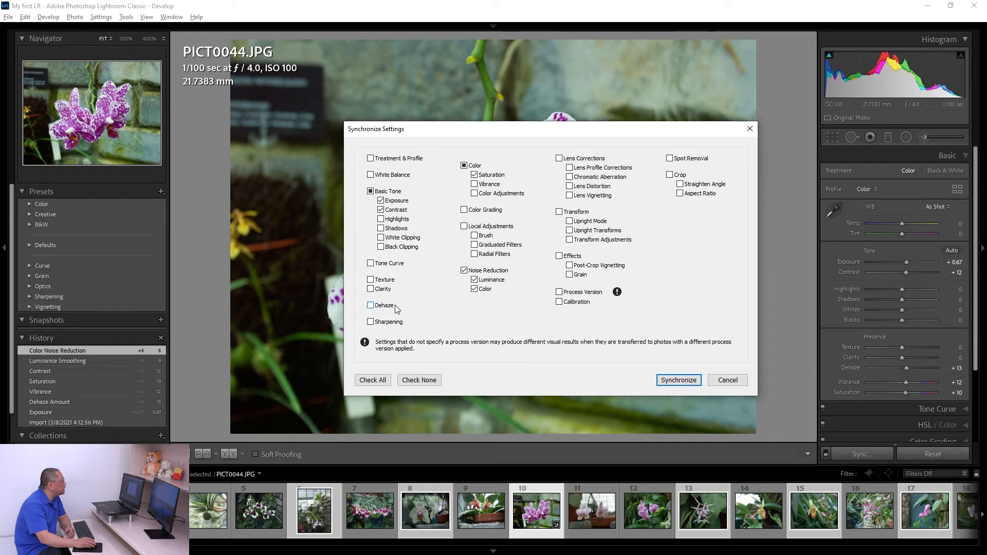
pyautogui.click(677, 380)
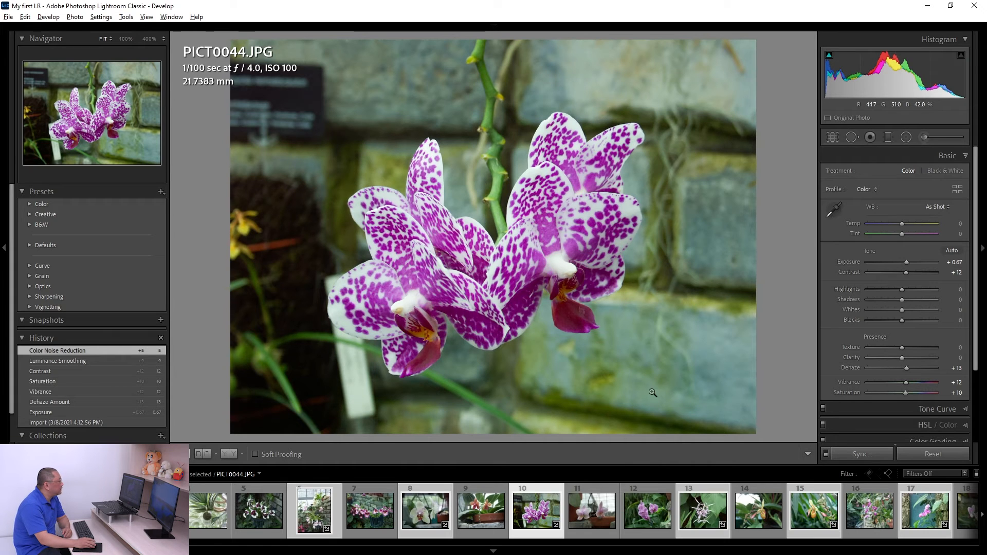
# Check the synchronized tone, color and noise-reduction settings on the fifteenth photo, PICT0068.JPG, PICT0074.JPG and PICT0073.JPG.
pyautogui.scroll(-5, 718, 516)
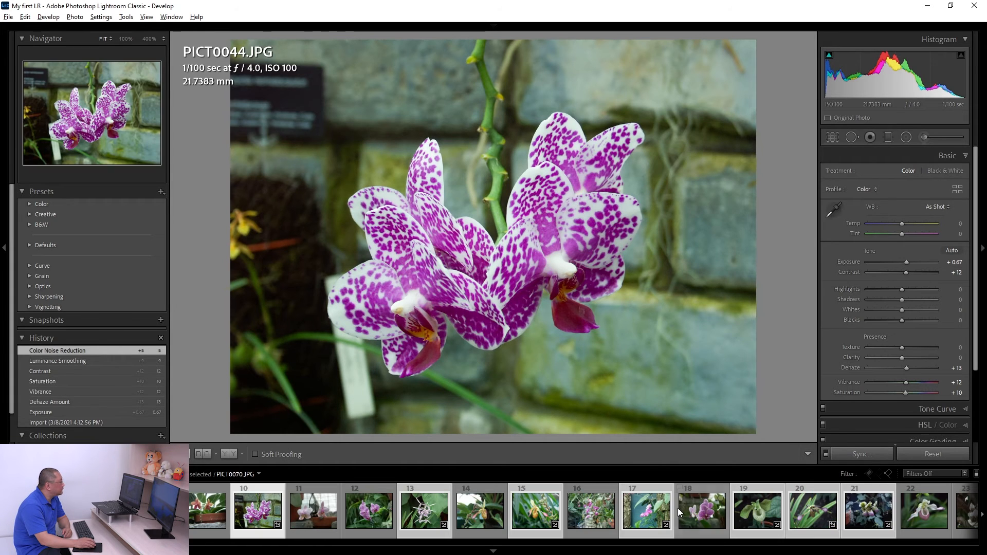
pyautogui.click(534, 515)
pyautogui.click(648, 519)
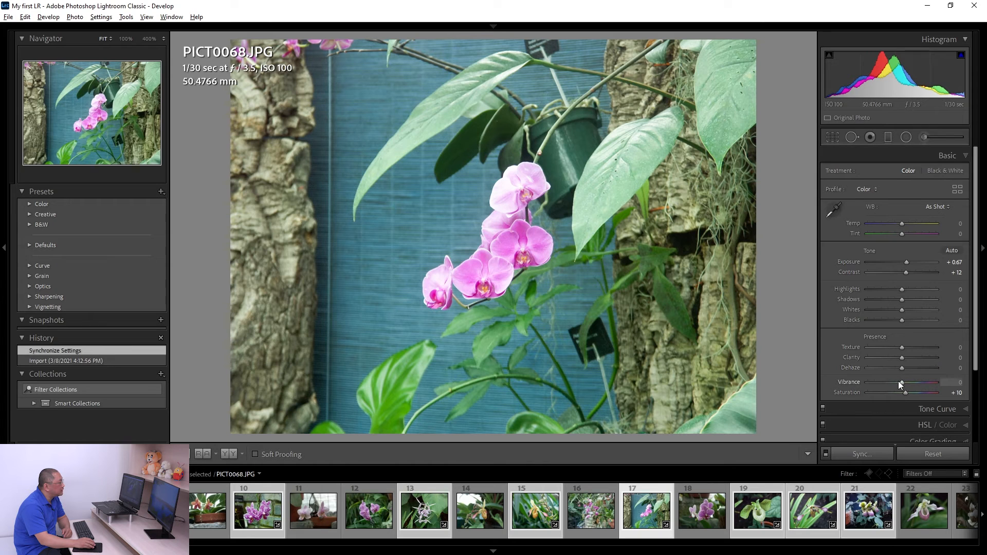
pyautogui.click(862, 513)
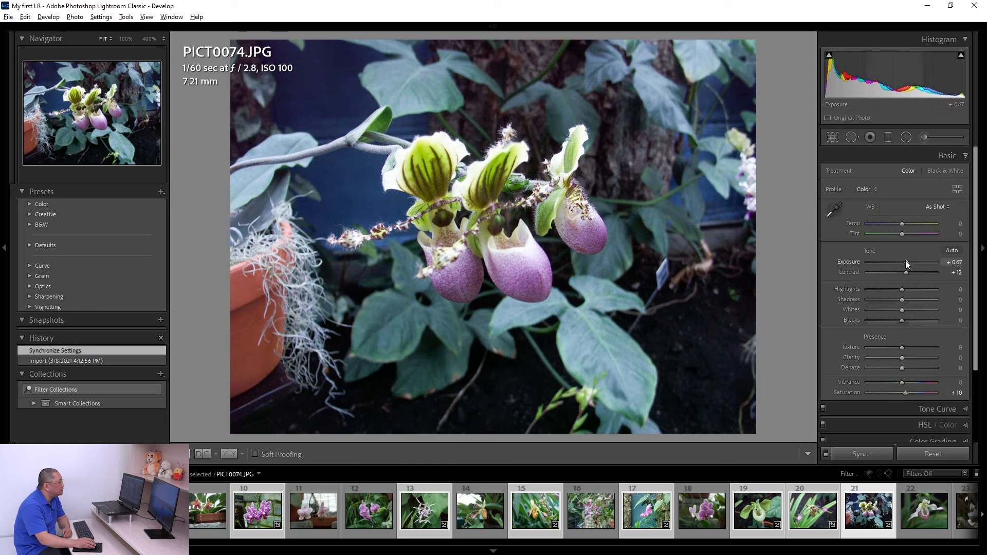
pyautogui.scroll(-3, 886, 382)
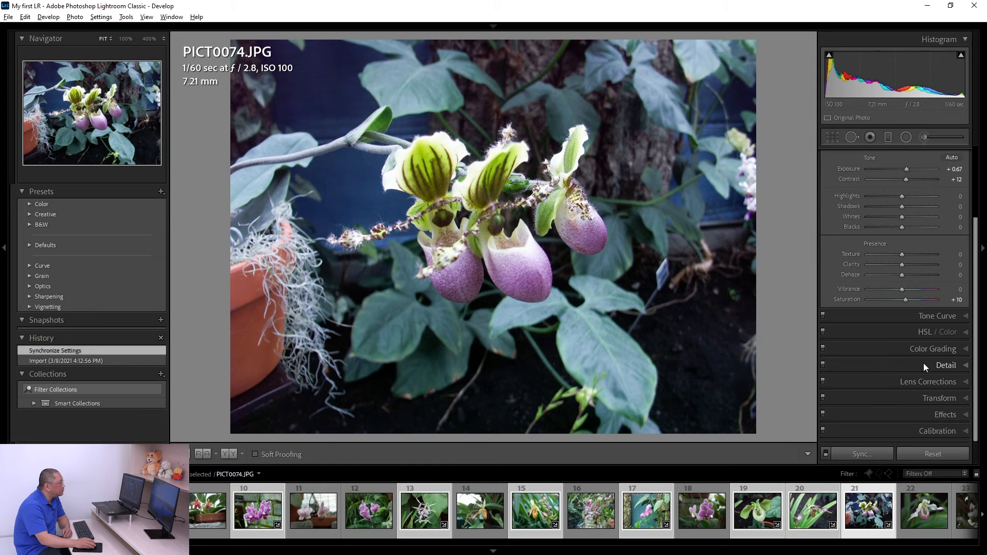
pyautogui.click(923, 363)
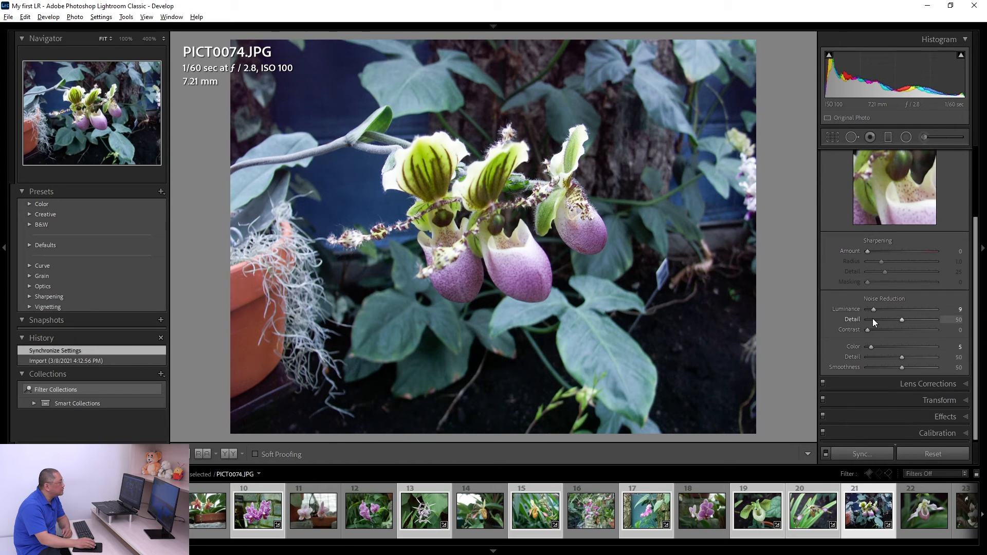
pyautogui.press('Left')
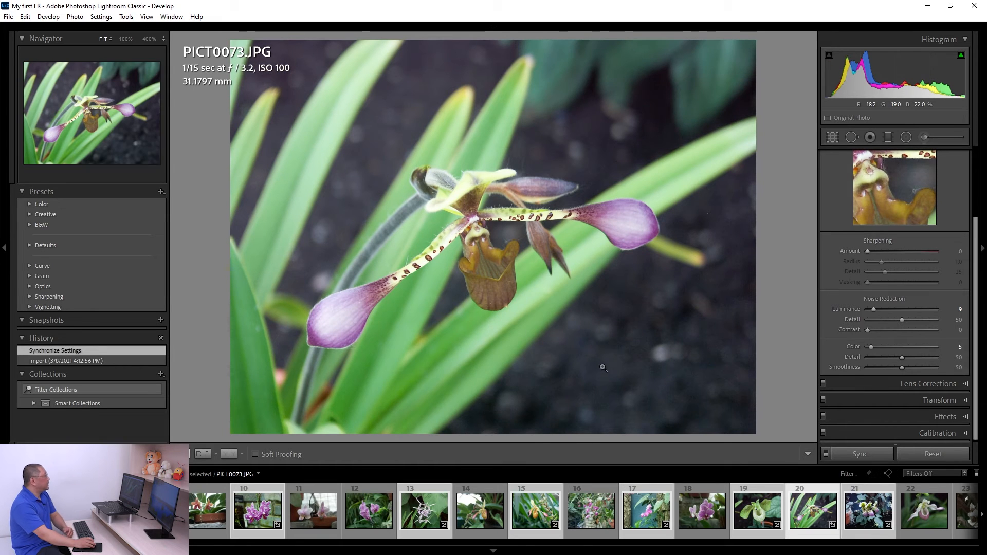
# Show the module picker, switch from Develop to the Library grid view, and hide the Navigator and Catalog side area.
pyautogui.click(494, 26)
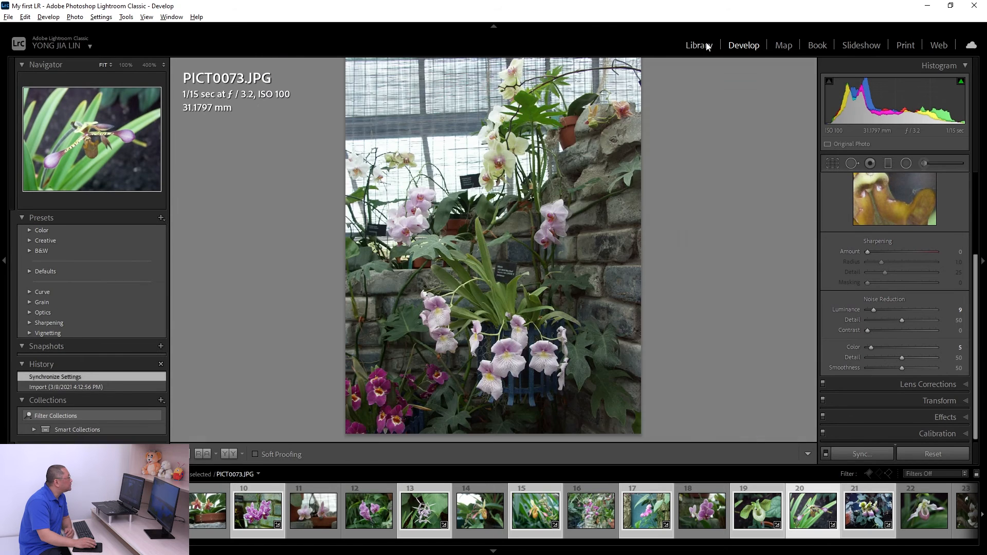
pyautogui.click(699, 45)
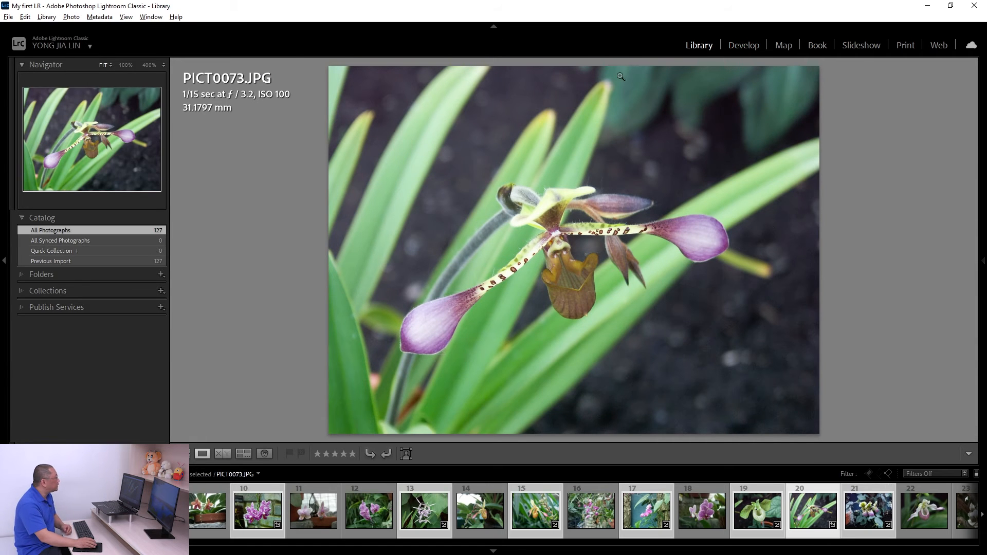
pyautogui.press('g')
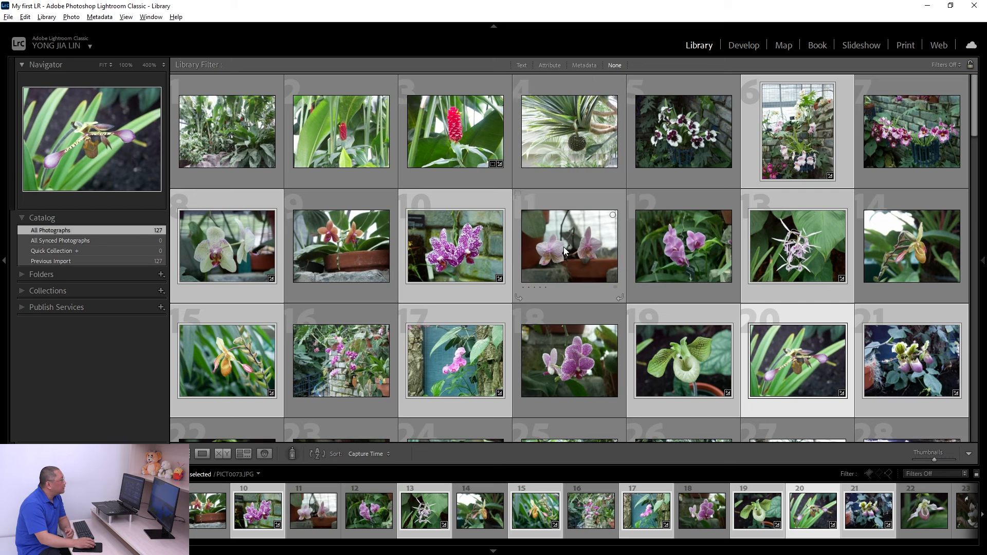
pyautogui.click(746, 45)
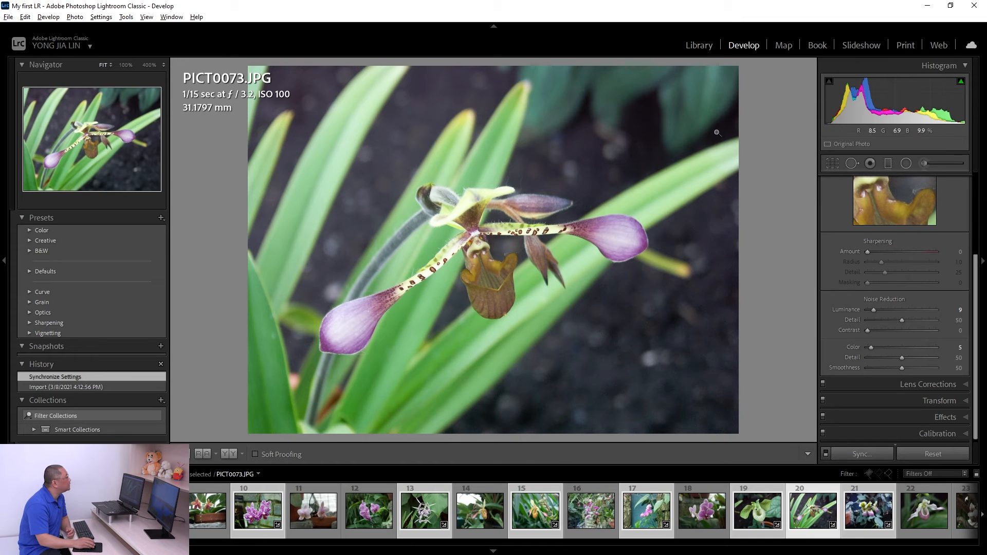
pyautogui.click(698, 47)
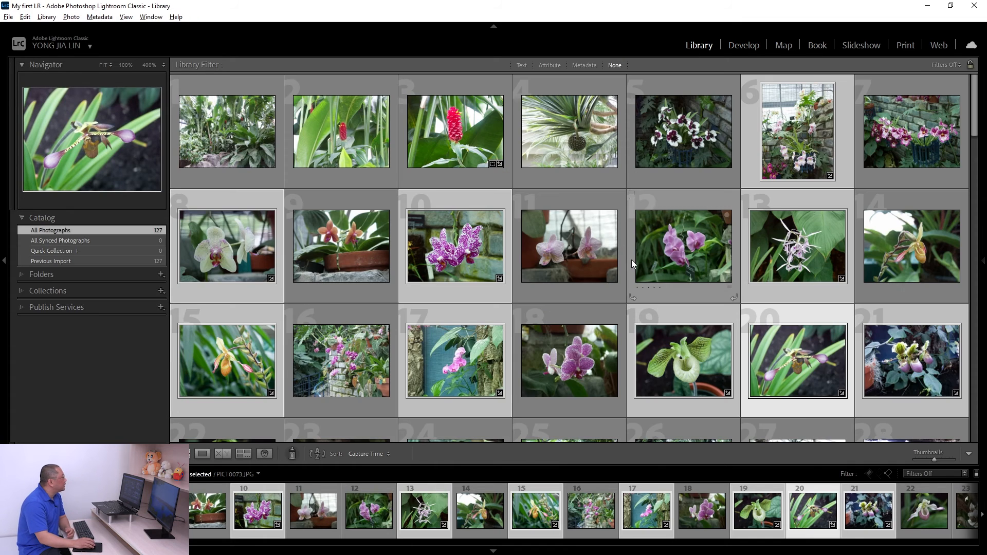
pyautogui.click(7, 261)
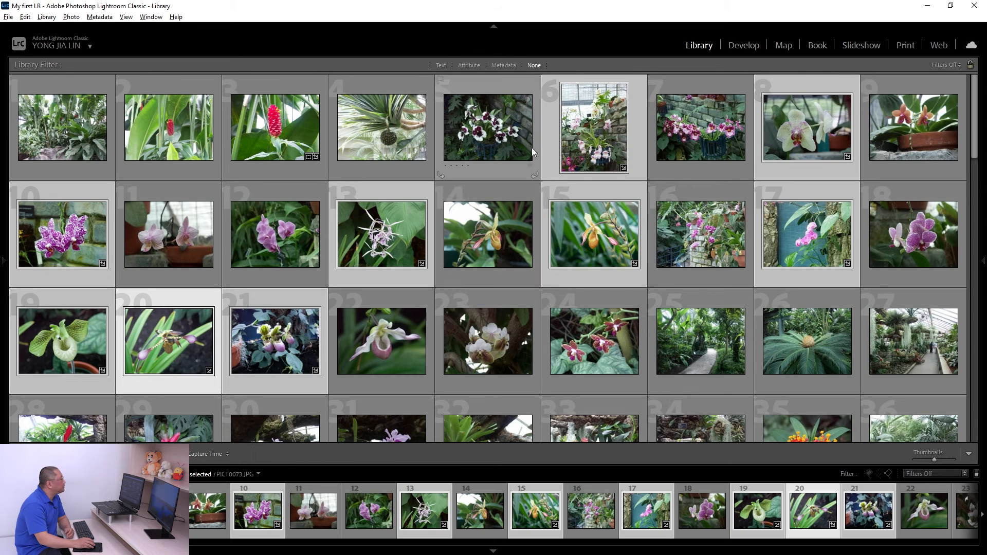
# Filter the Library grid by attribute to edited photos only, switching the filter off and back on to compare.
pyautogui.click(468, 64)
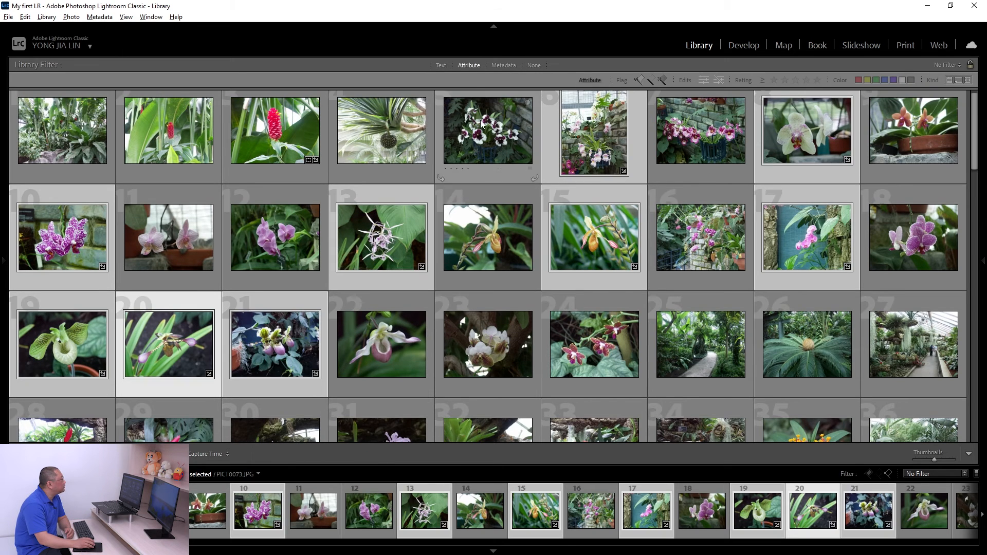
pyautogui.click(704, 81)
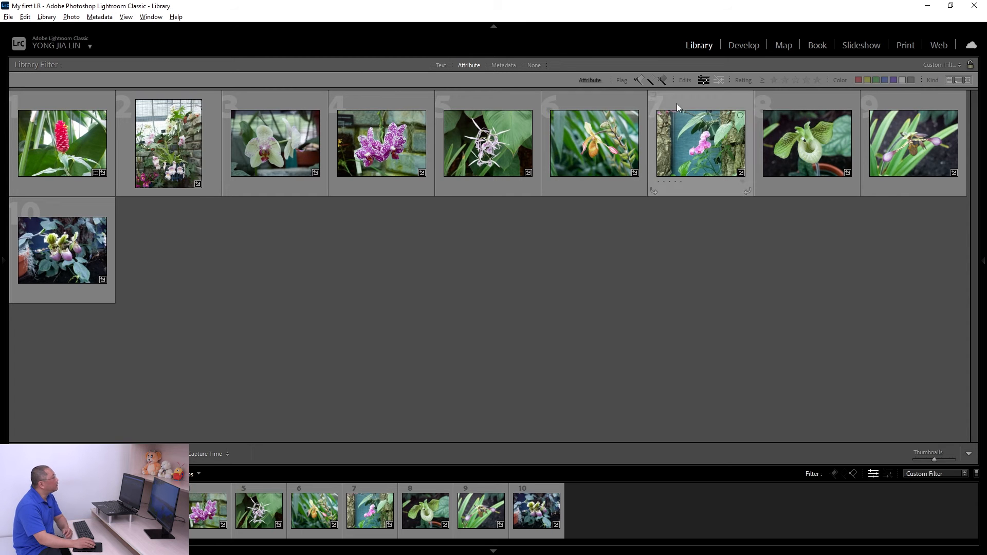
pyautogui.click(533, 65)
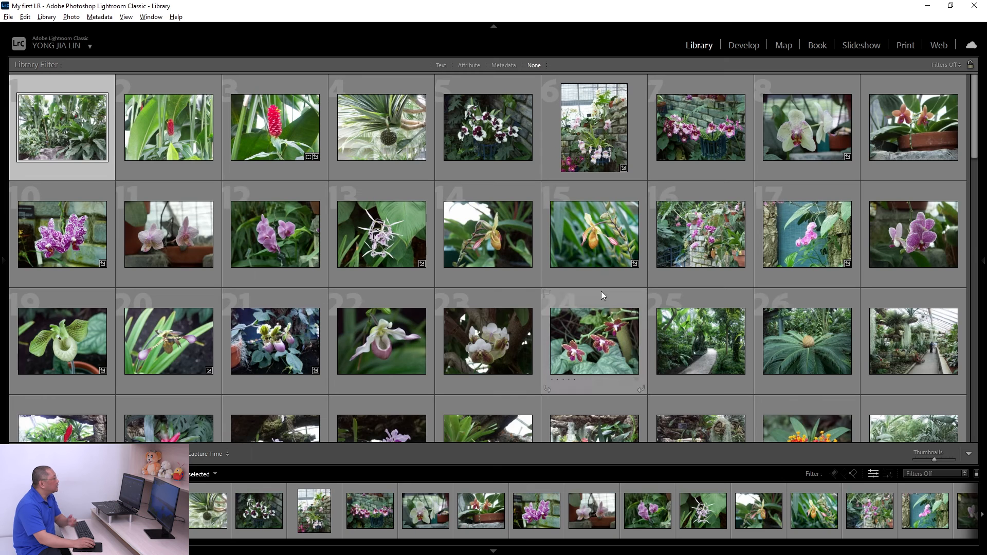
pyautogui.click(476, 64)
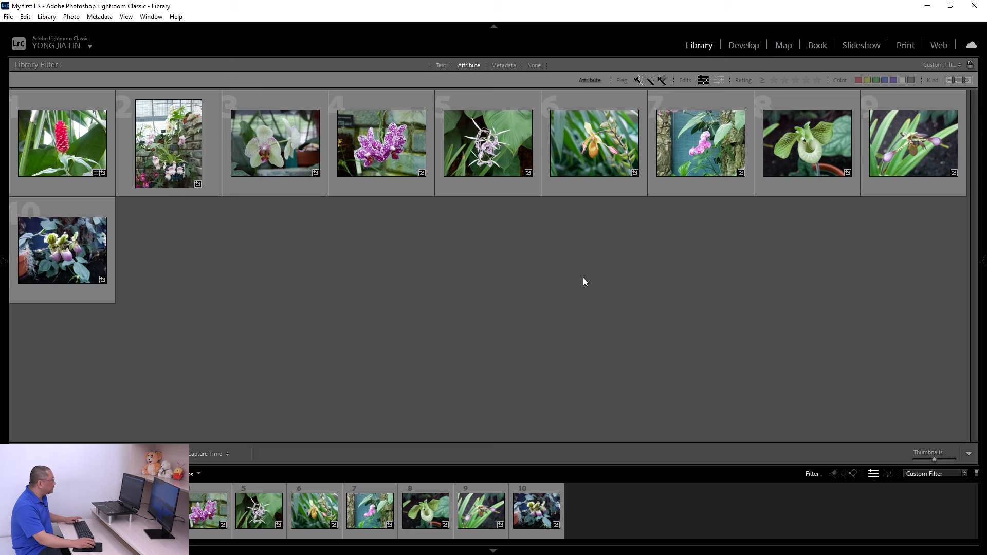
# Select all the filtered edited photos and open the full export settings for them.
pyautogui.hotkey('ctrl', 'a')
pyautogui.rightClick(596, 142)
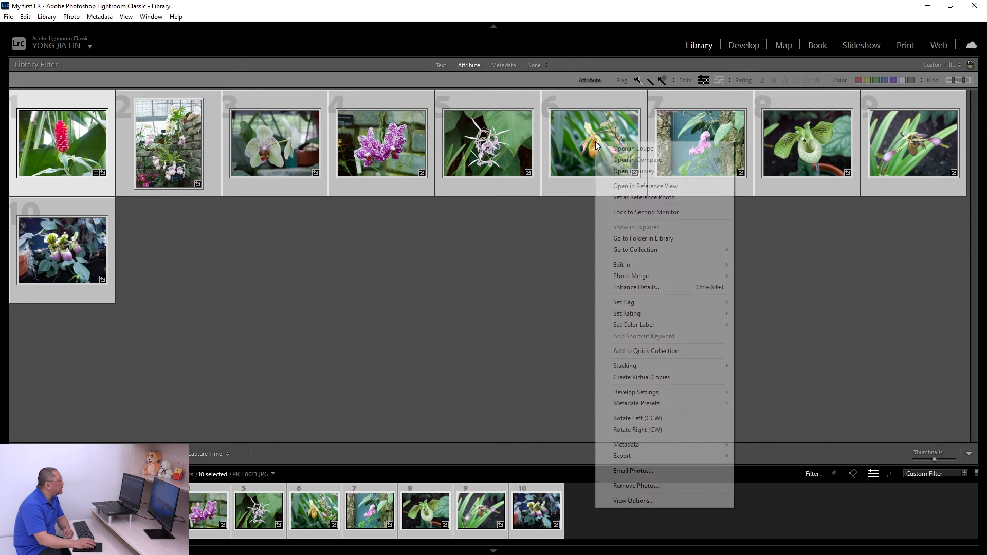
pyautogui.moveTo(639, 460)
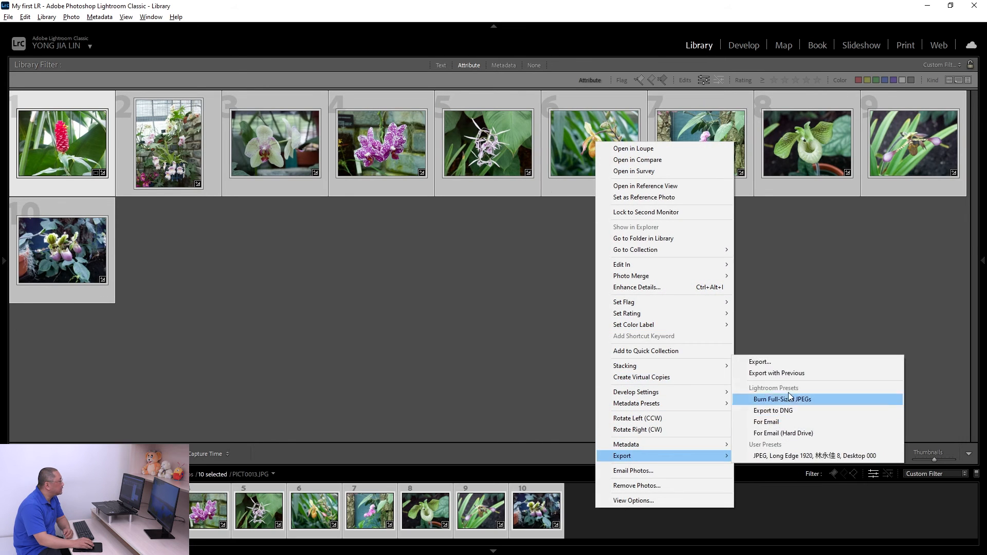
pyautogui.click(785, 362)
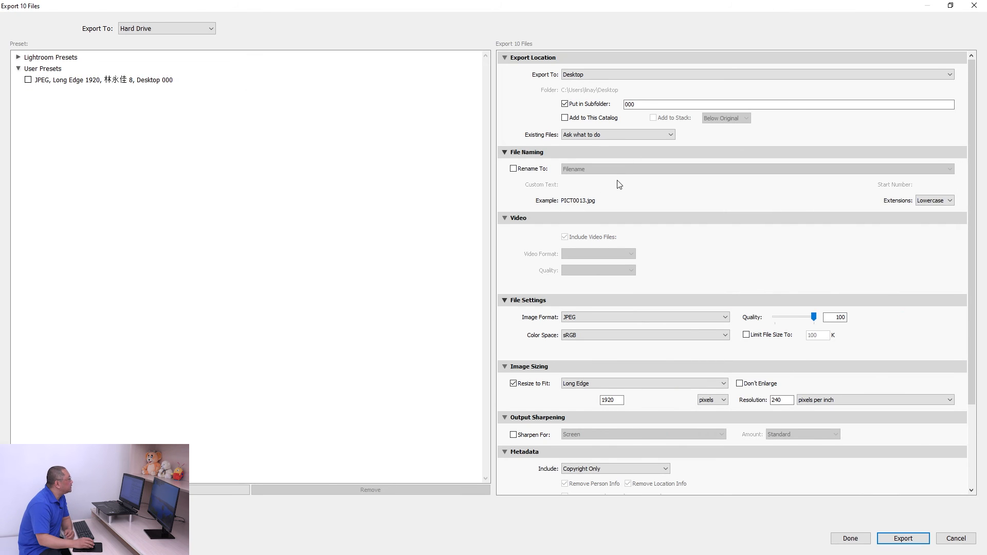
# Try a specific folder as the export destination, cancel the folder choice, and set the destination back to Desktop.
pyautogui.click(619, 73)
pyautogui.click(618, 84)
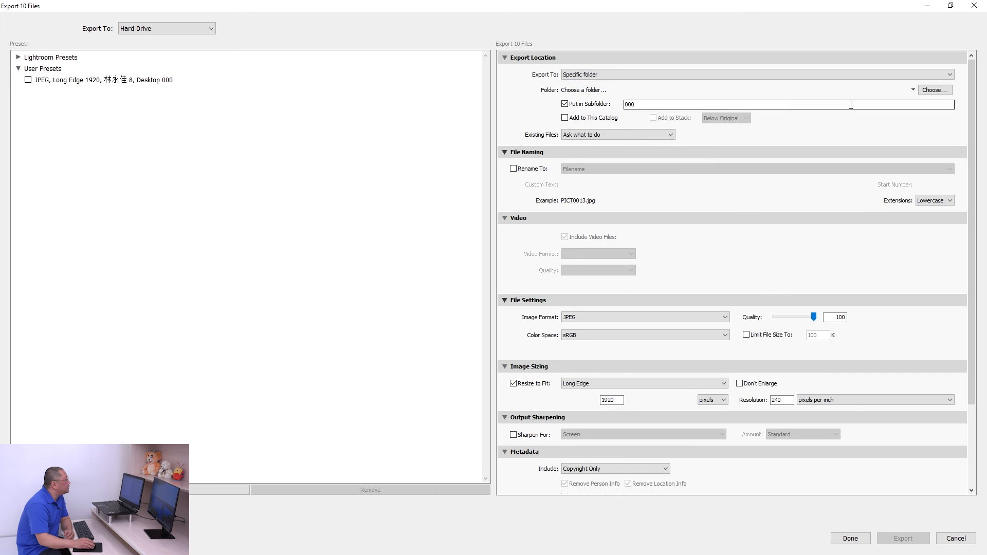
pyautogui.click(934, 90)
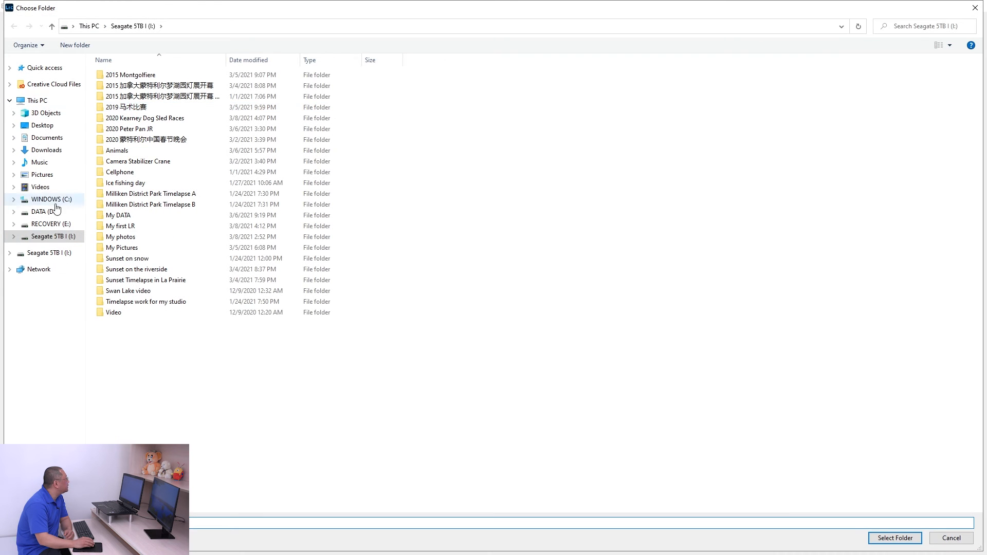
pyautogui.click(949, 544)
pyautogui.click(585, 76)
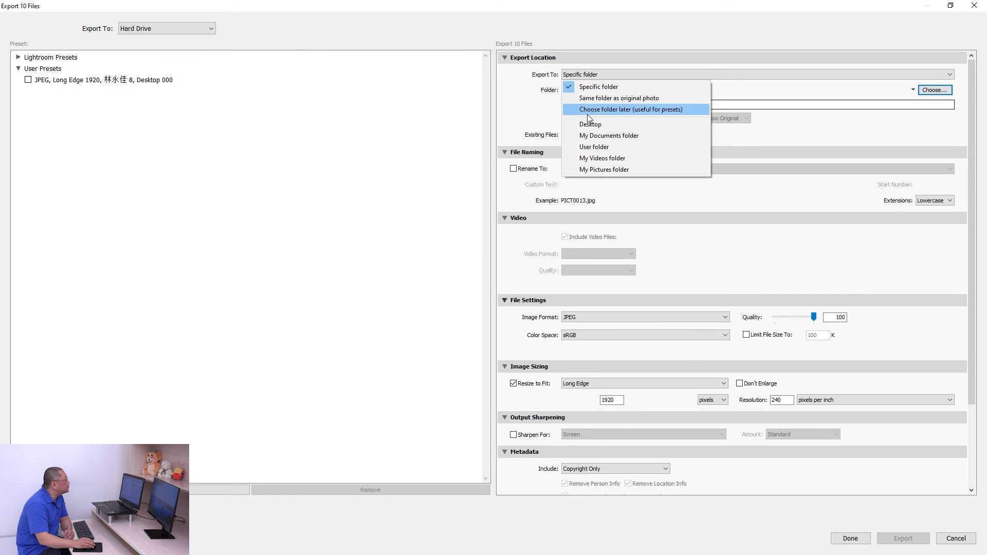
pyautogui.click(601, 124)
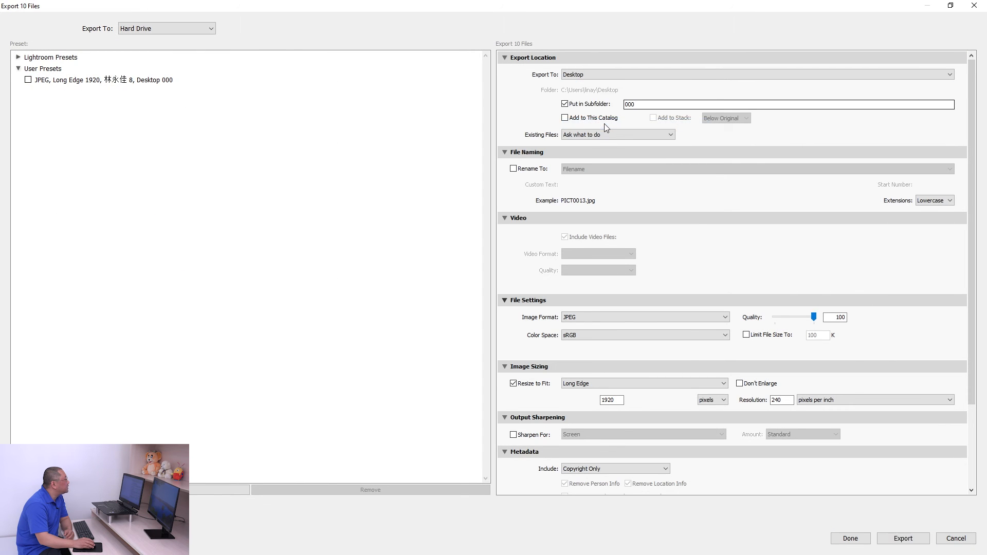
# Review the export subfolder name and the available image formats without changing them.
pyautogui.doubleClick(636, 105)
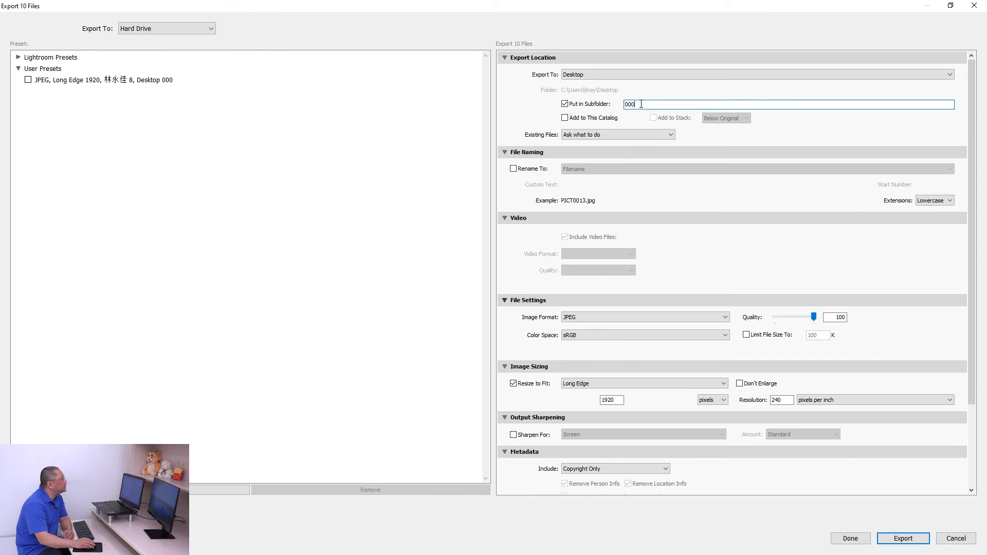
pyautogui.doubleClick(642, 104)
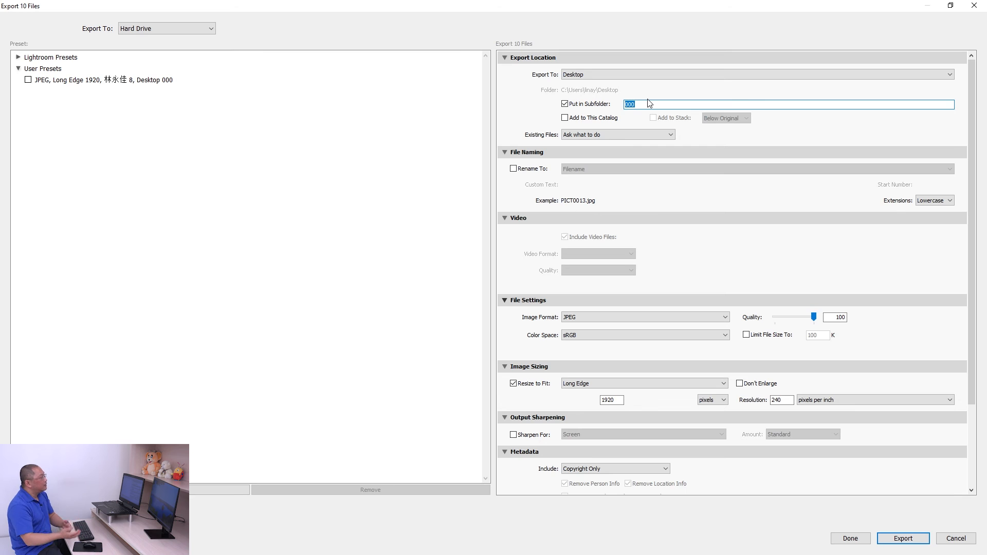
pyautogui.click(649, 103)
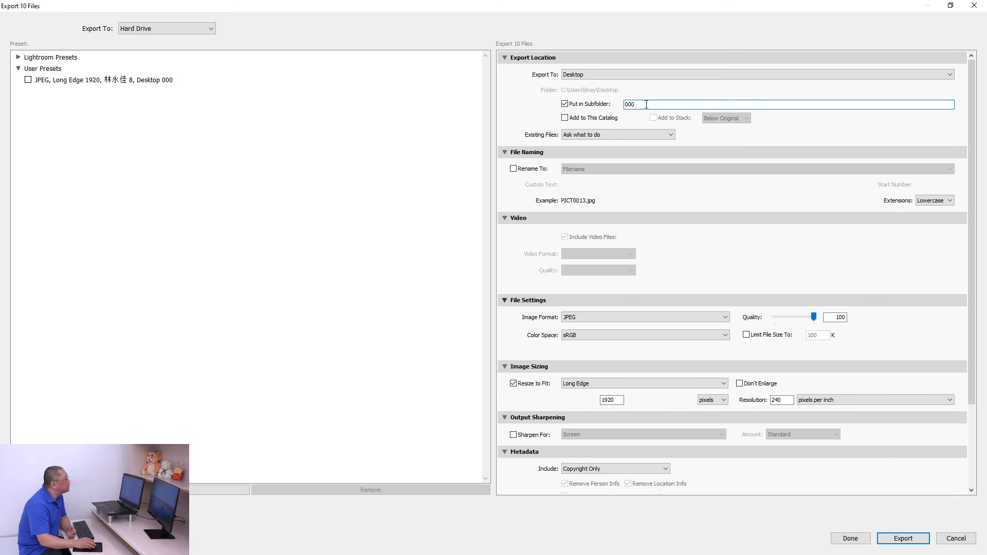
pyautogui.click(602, 317)
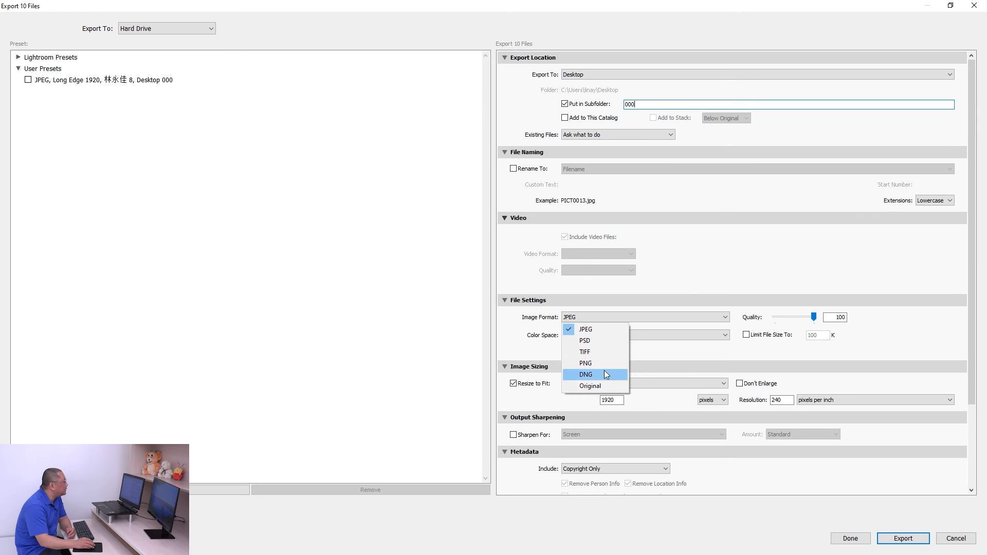
pyautogui.click(896, 330)
pyautogui.scroll(-3, 895, 329)
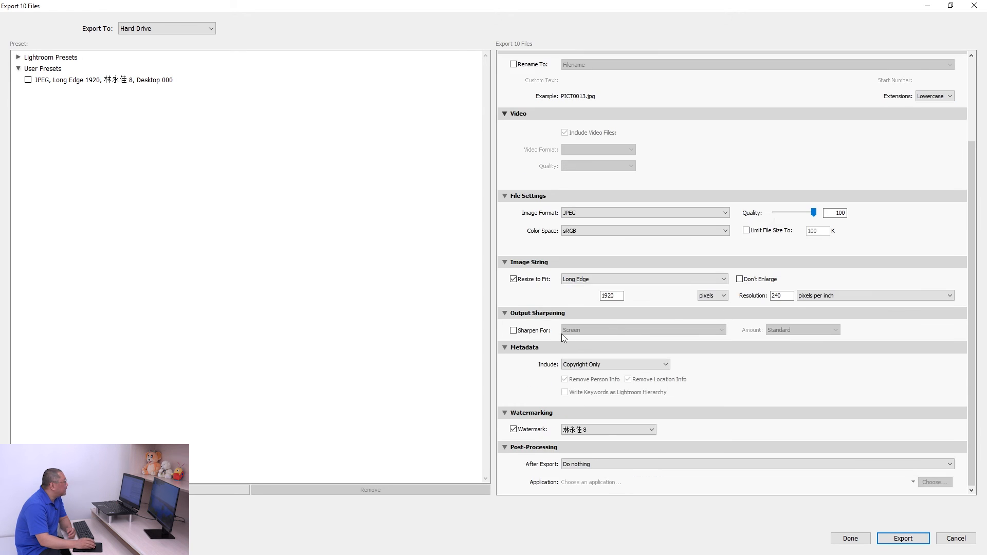
# Examine the long-edge pixel value in the export's image sizing settings.
pyautogui.doubleClick(611, 296)
pyautogui.click(618, 295)
pyautogui.moveTo(620, 298); pyautogui.dragTo(592, 302)
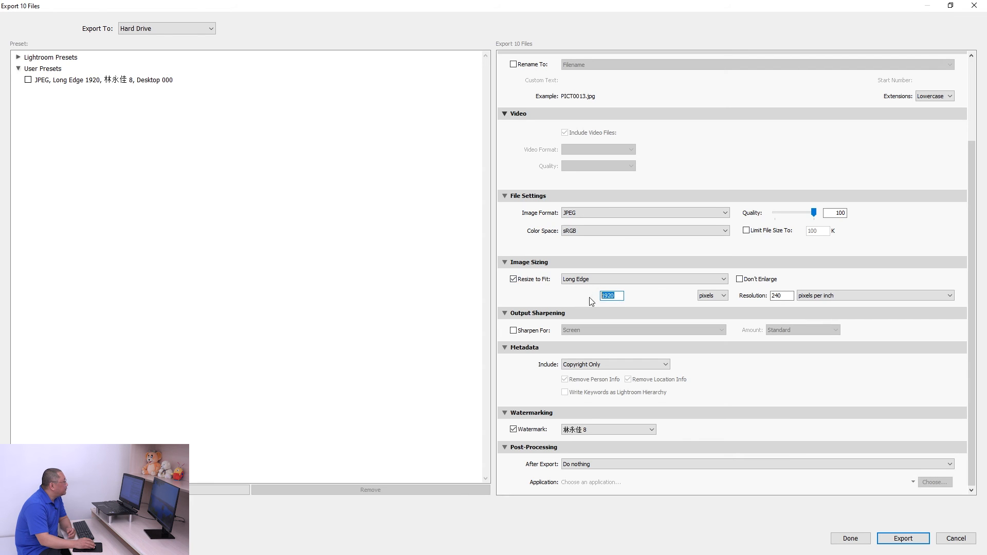
pyautogui.click(618, 298)
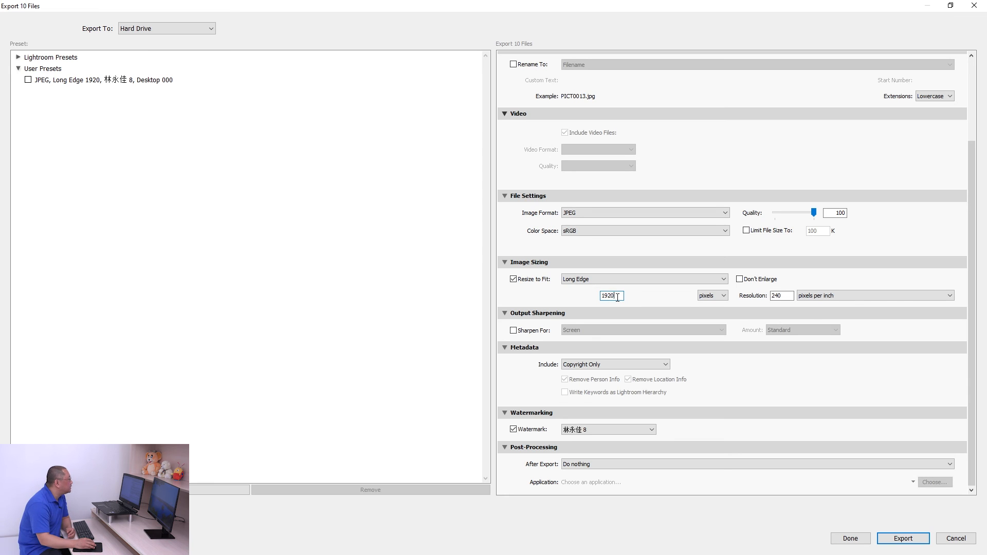
pyautogui.moveTo(620, 297); pyautogui.dragTo(575, 301)
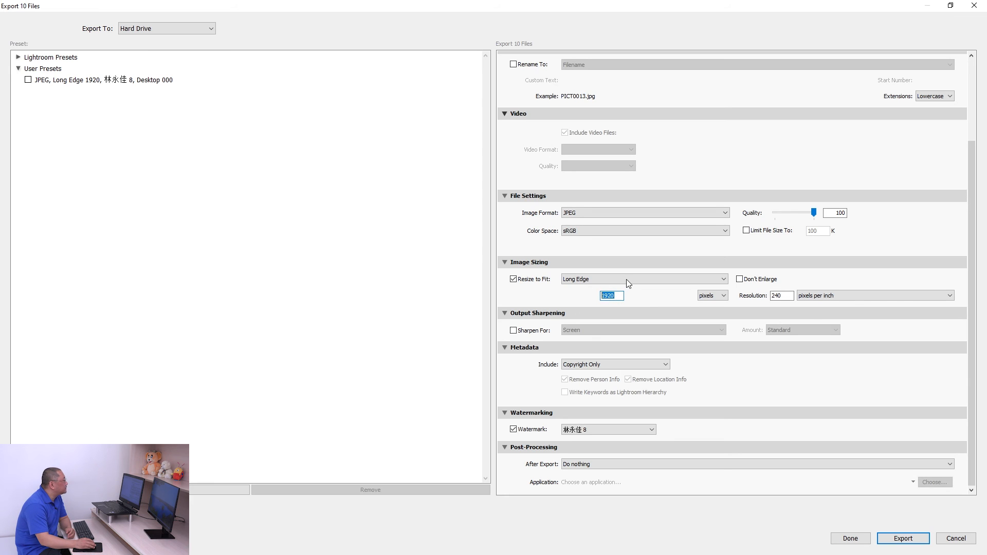
# Turn the export watermark off and on again, and open the watermarks for editing.
pyautogui.click(531, 432)
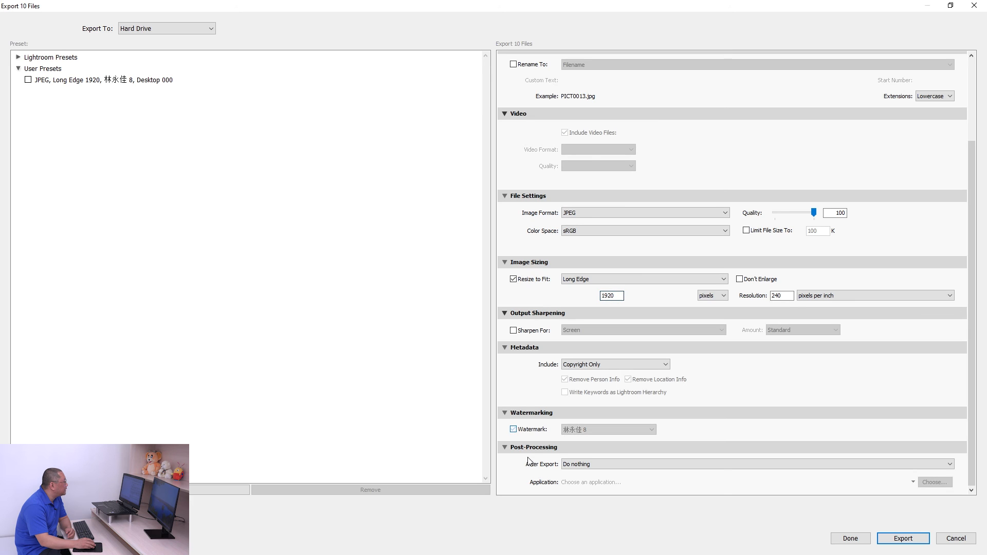
pyautogui.click(513, 431)
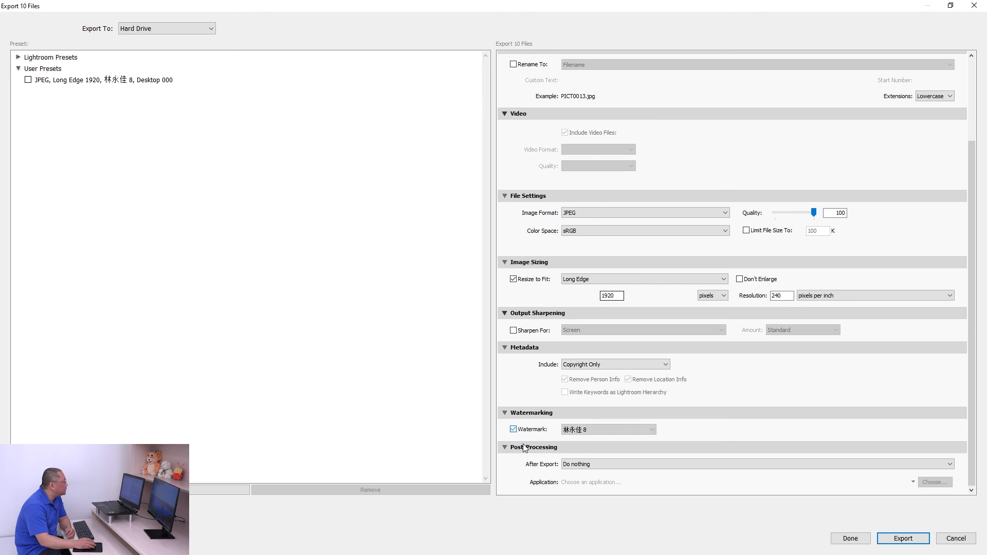
pyautogui.click(610, 431)
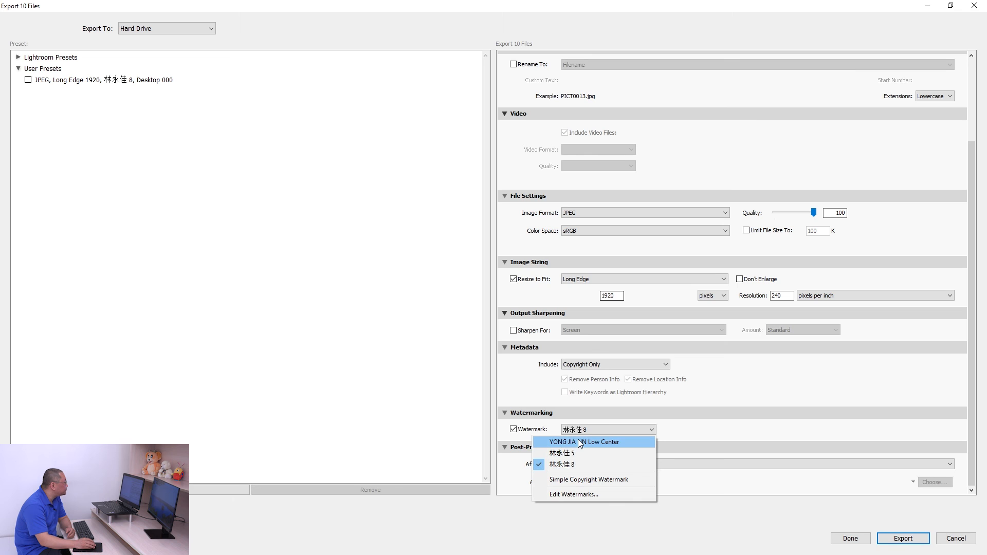
pyautogui.click(580, 494)
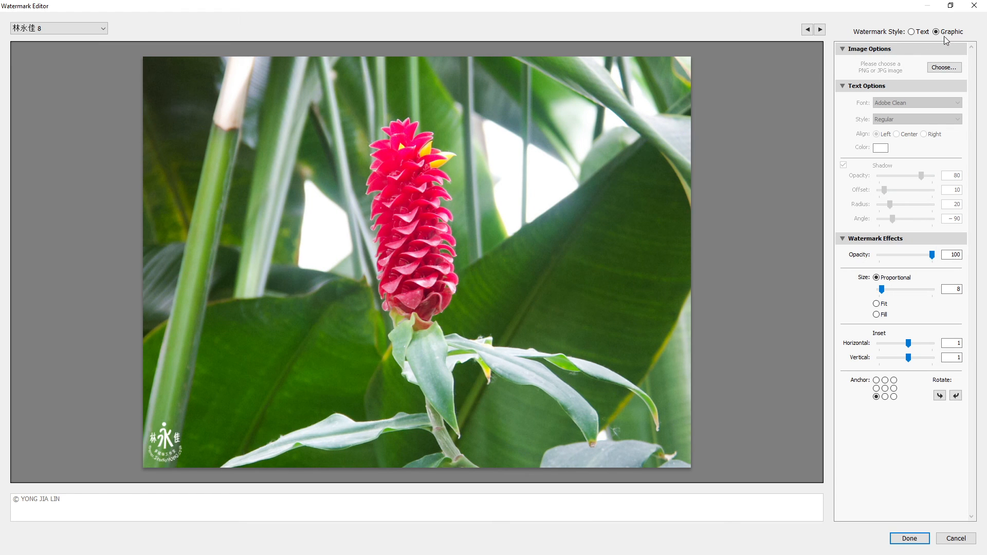
# Try different anchors, sizes 57 and 24, and opacity 36 on the graphic watermark, and discard the changes.
pyautogui.click(885, 388)
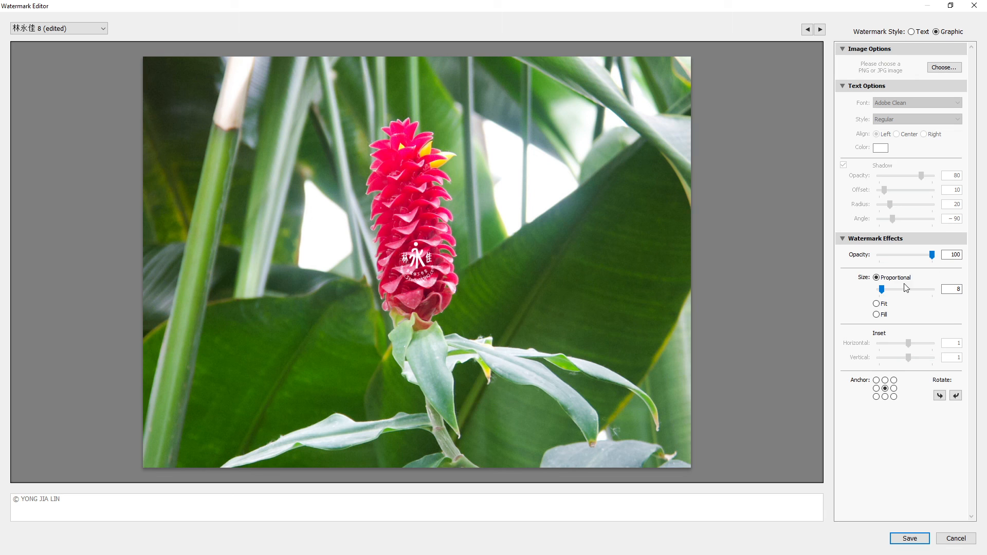
pyautogui.moveTo(885, 291)
pyautogui.mouseDown()
pyautogui.moveTo(911, 291)
pyautogui.moveTo(903, 291)
pyautogui.mouseUp()
pyautogui.click(893, 389)
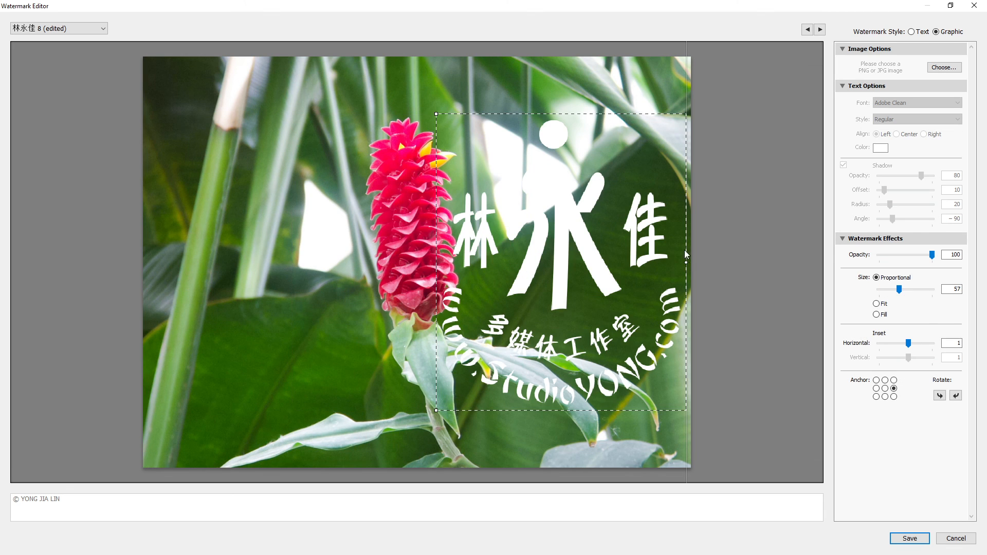
pyautogui.click(885, 396)
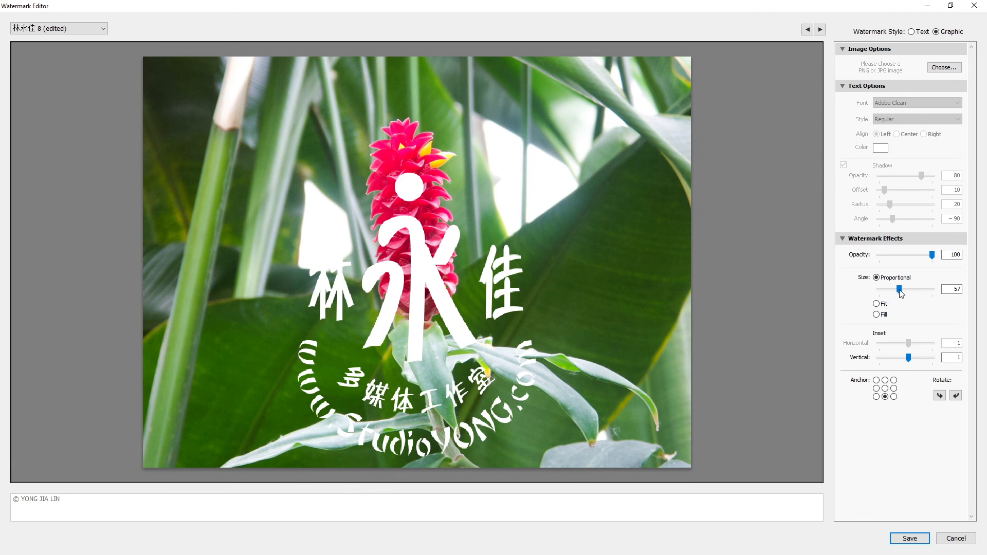
pyautogui.moveTo(900, 290); pyautogui.dragTo(887, 289)
pyautogui.moveTo(932, 255); pyautogui.dragTo(898, 285)
pyautogui.click(876, 389)
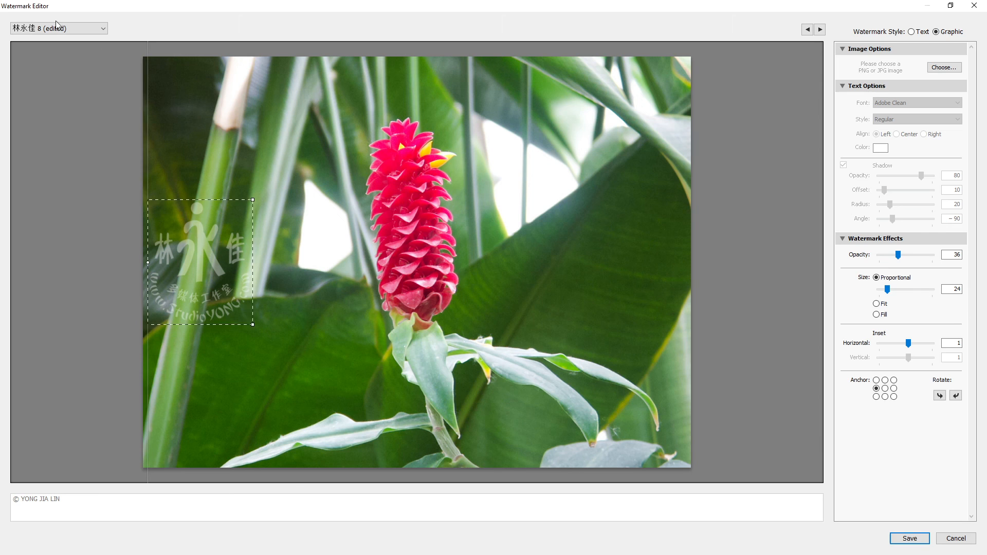
pyautogui.click(957, 540)
# Keep the graphic watermark ending in 8 and export the selected photos to the Desktop subfolder 000.
pyautogui.click(602, 429)
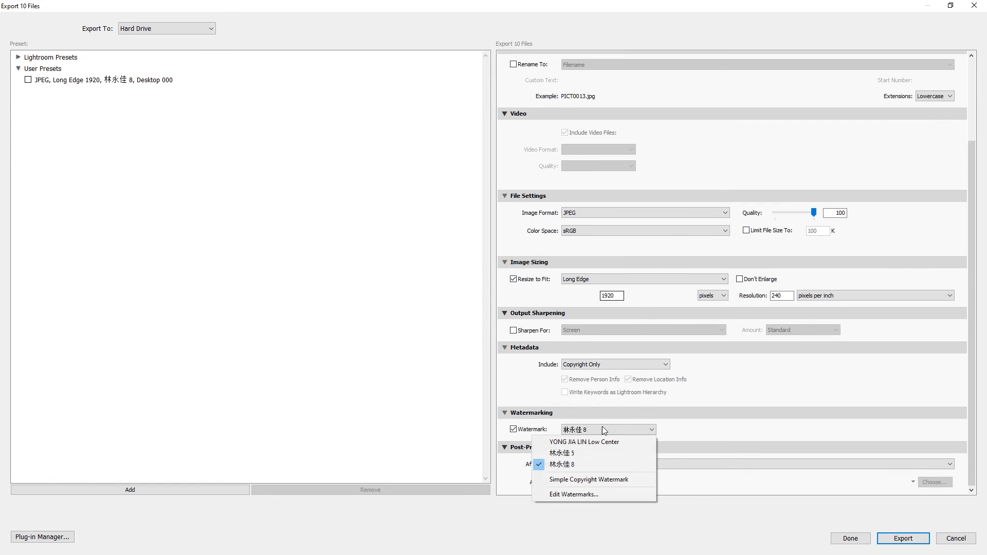
pyautogui.click(581, 464)
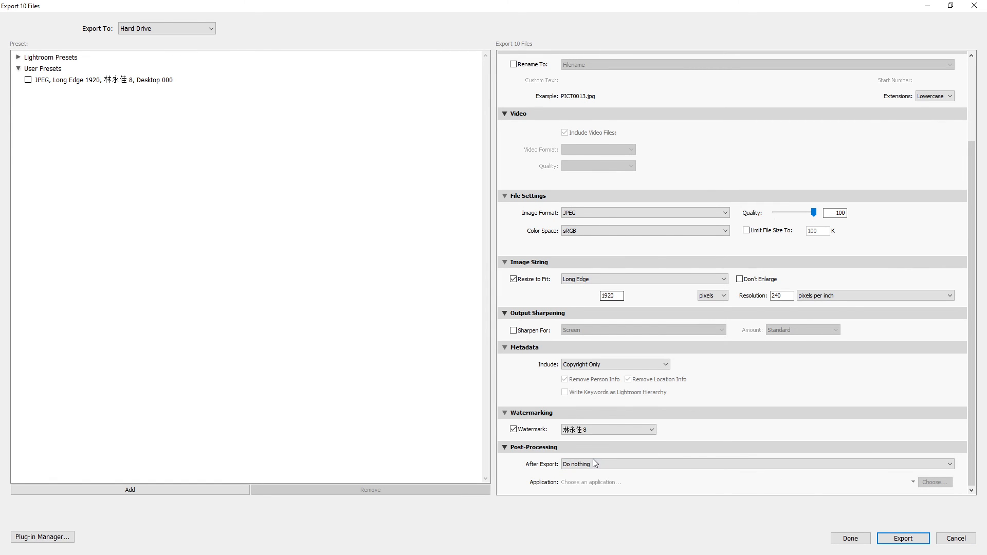
pyautogui.click(908, 541)
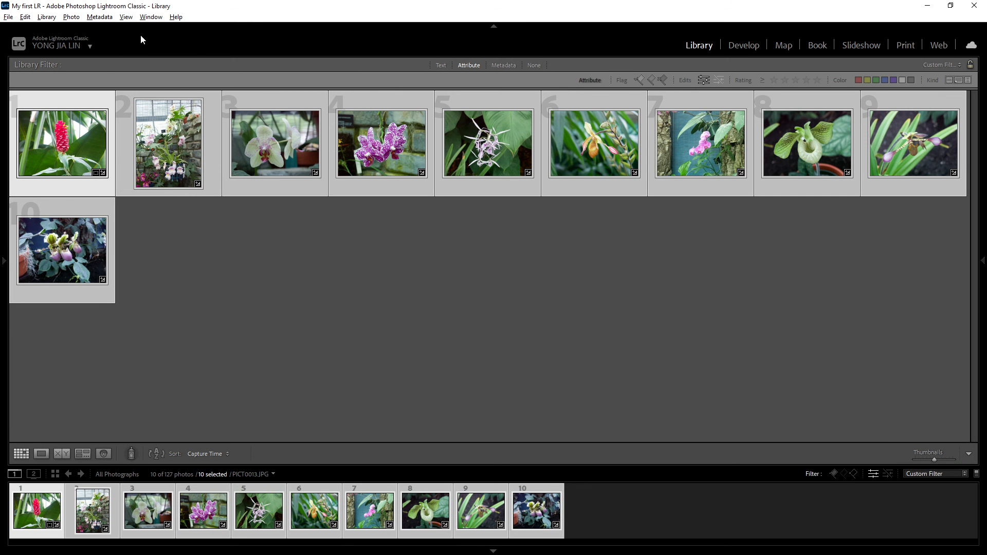
# Switch to File Explorer, open the 000 folder on the Desktop, and select the exported files PICT0013 through PICT0074.
pyautogui.hotkey('alt', 'Tab')
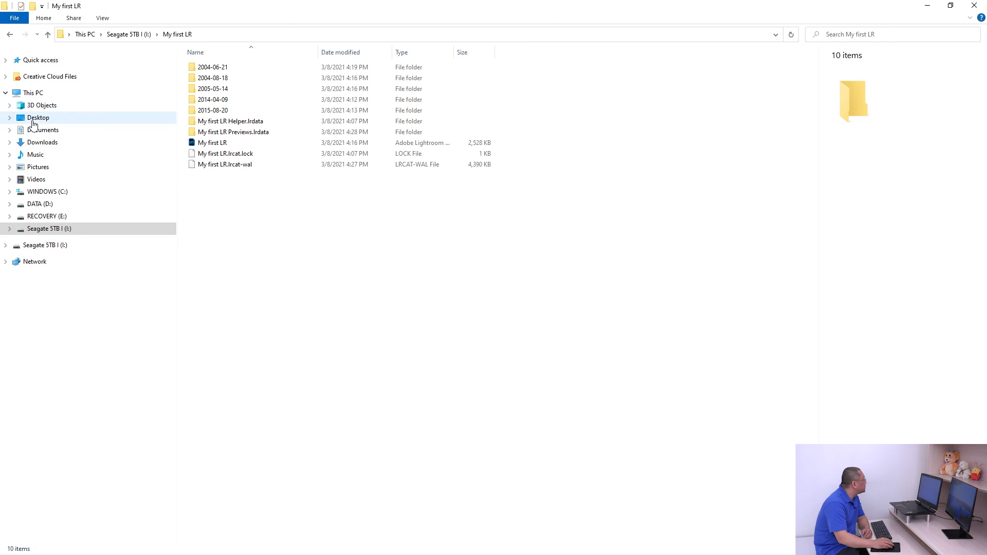
pyautogui.click(37, 118)
pyautogui.click(217, 79)
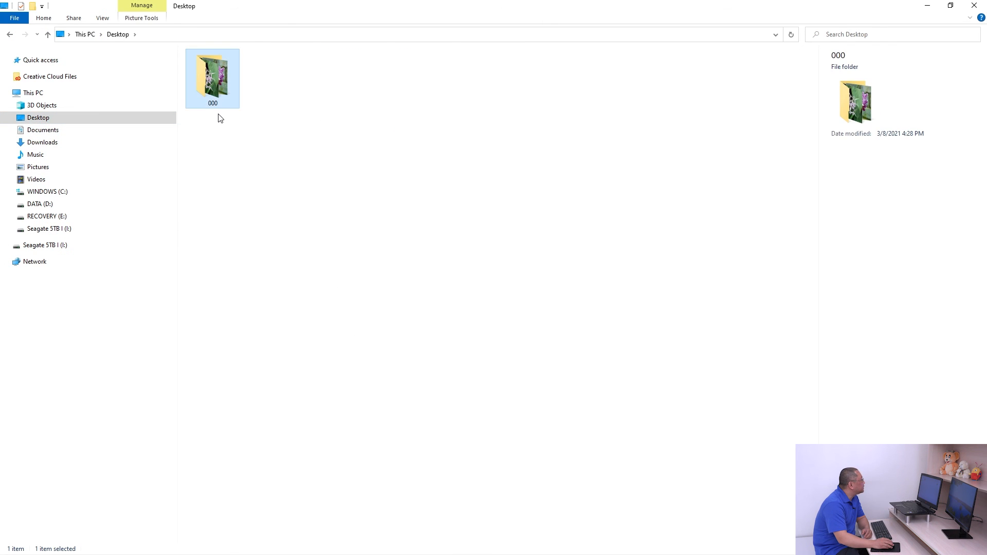
pyautogui.doubleClick(216, 77)
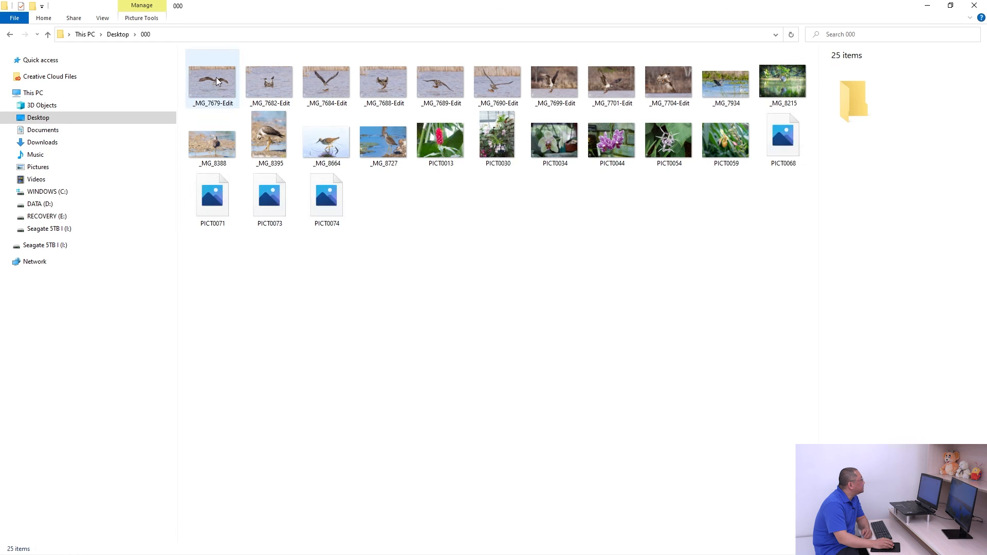
pyautogui.click(446, 145)
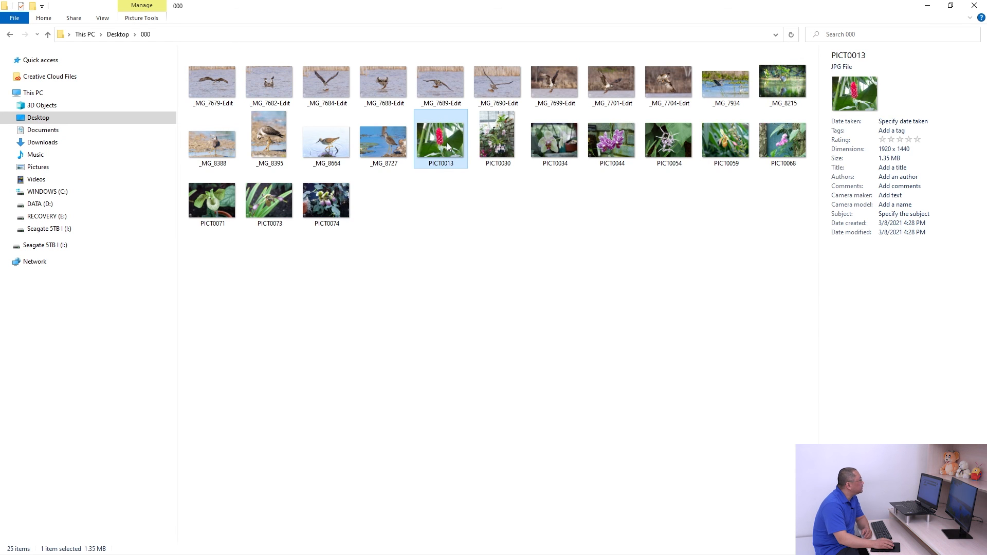
pyautogui.keyDown('shift'); pyautogui.click(327, 206); pyautogui.keyUp('shift')
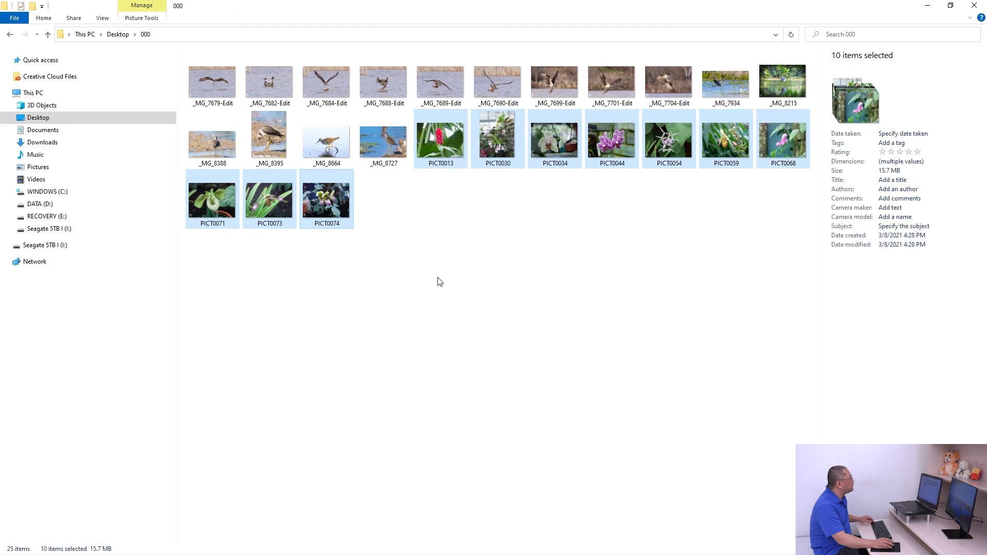
# Open PICT0013 in the photo viewer, check the watermark on the exported photos through PICT0074, and close the viewer.
pyautogui.click(441, 170)
pyautogui.doubleClick(440, 144)
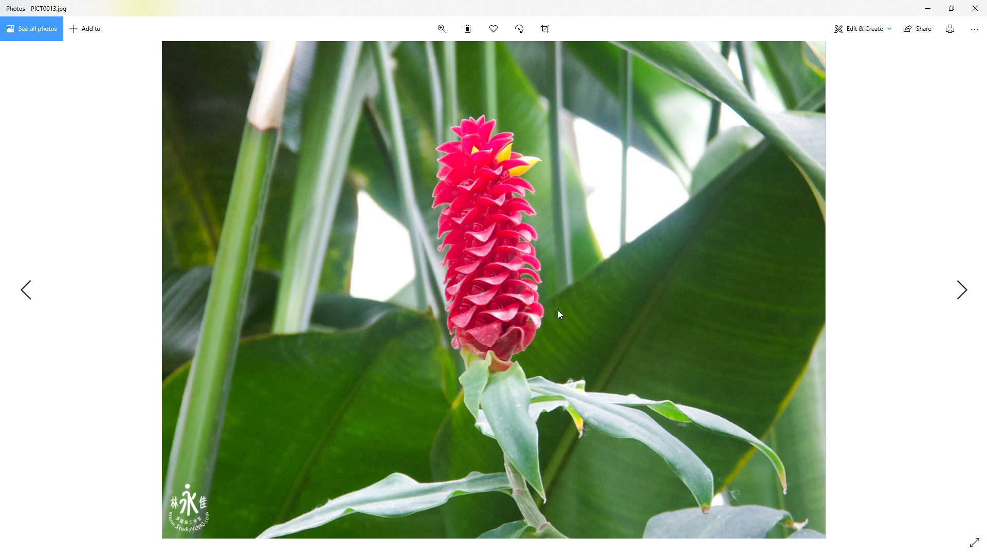
pyautogui.press('Right')
pyautogui.press('Right')
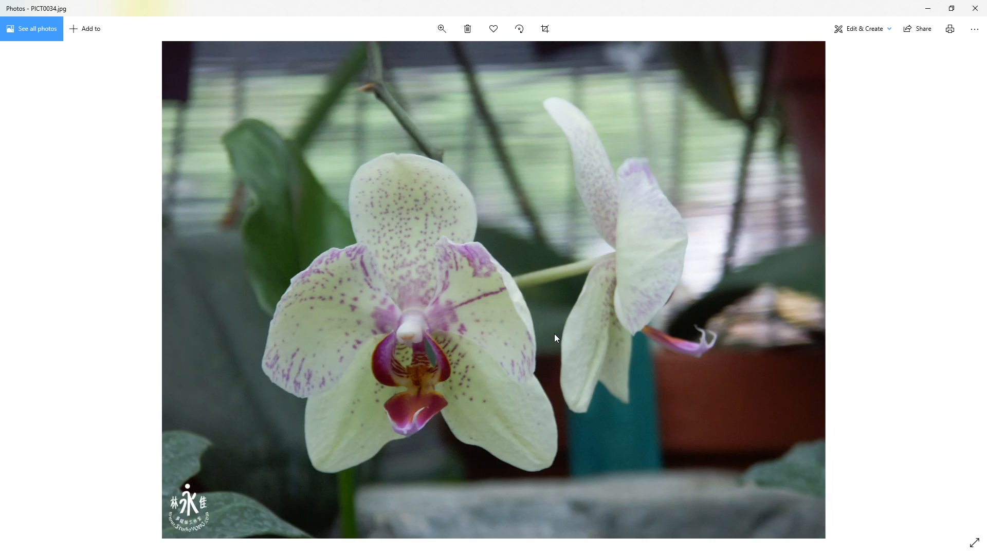
pyautogui.press('Right')
pyautogui.press('Right')
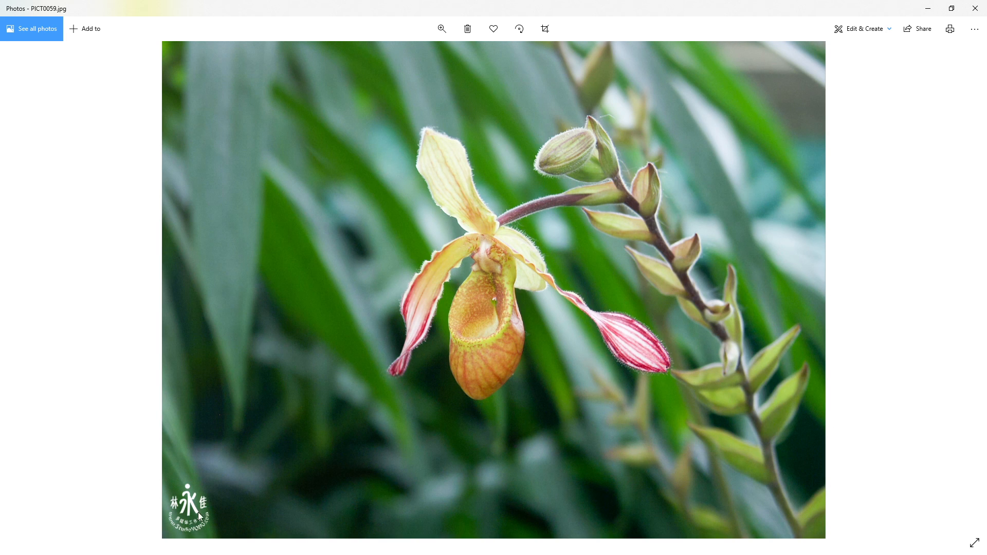
pyautogui.press('Right')
pyautogui.press('Right')
pyautogui.press('Right')
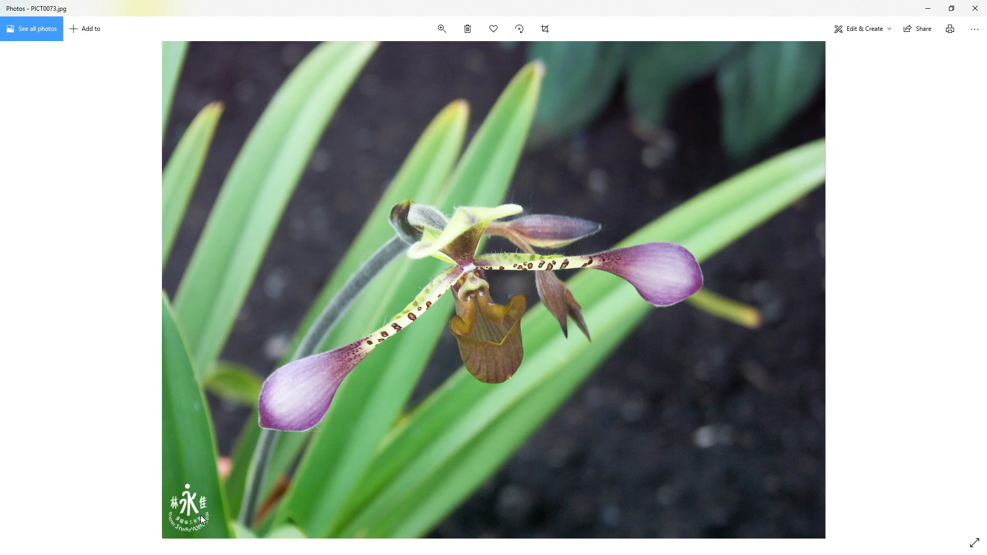
pyautogui.press('Right')
pyautogui.press('Left')
pyautogui.press('Left')
pyautogui.press('Left')
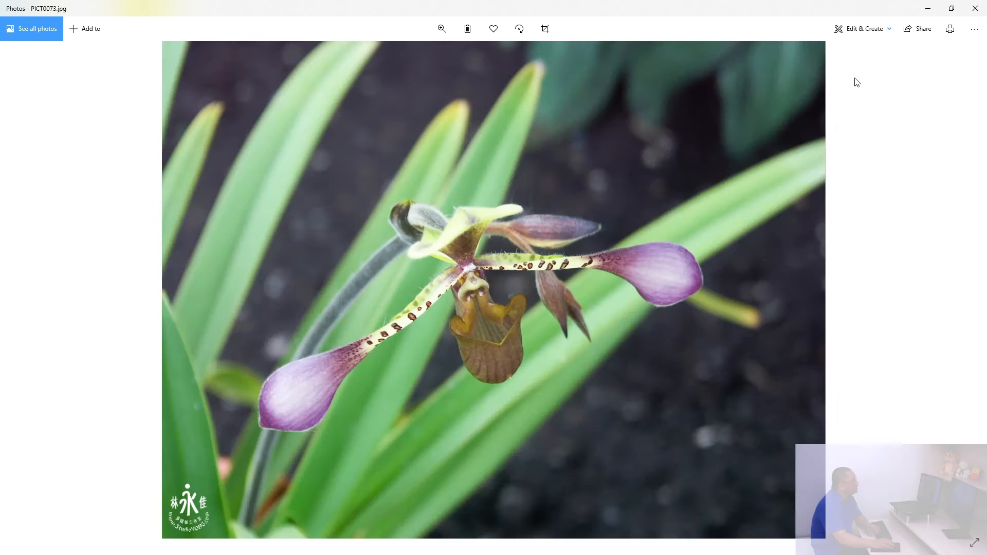
pyautogui.click(975, 9)
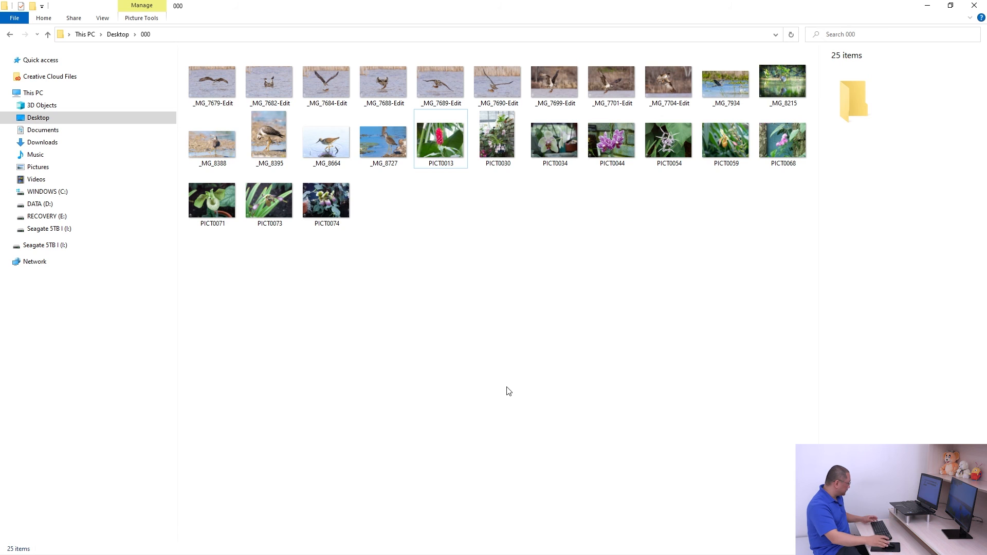
# Switch back to Lightroom Classic, remove the library filter, and look through all the photographs in the grid.
pyautogui.hotkey('alt', 'Tab')
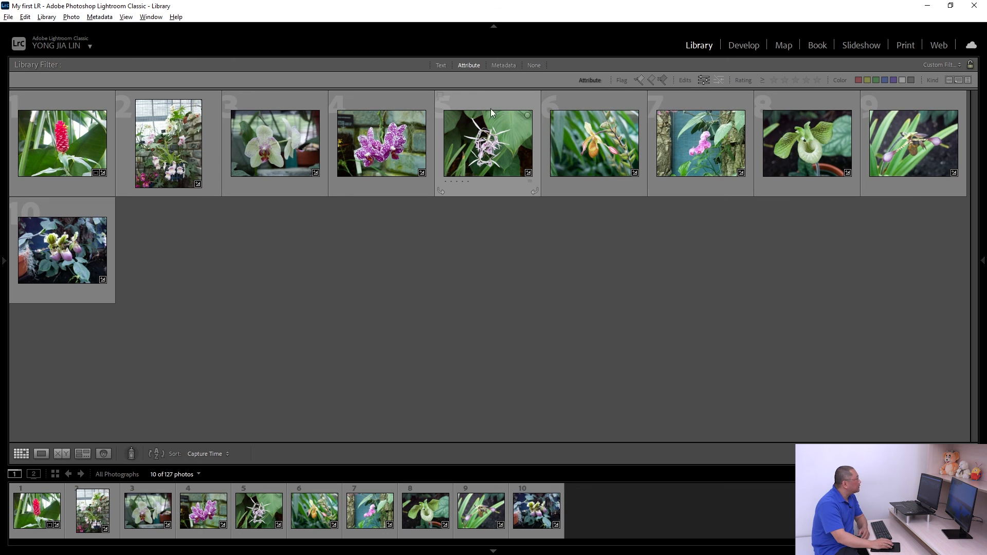
pyautogui.click(533, 65)
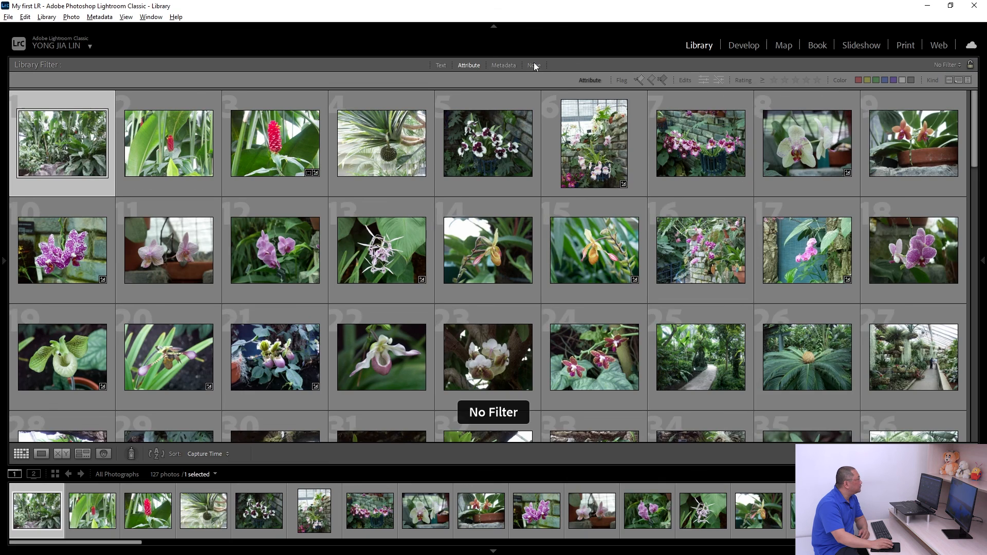
pyautogui.scroll(-6, 634, 277)
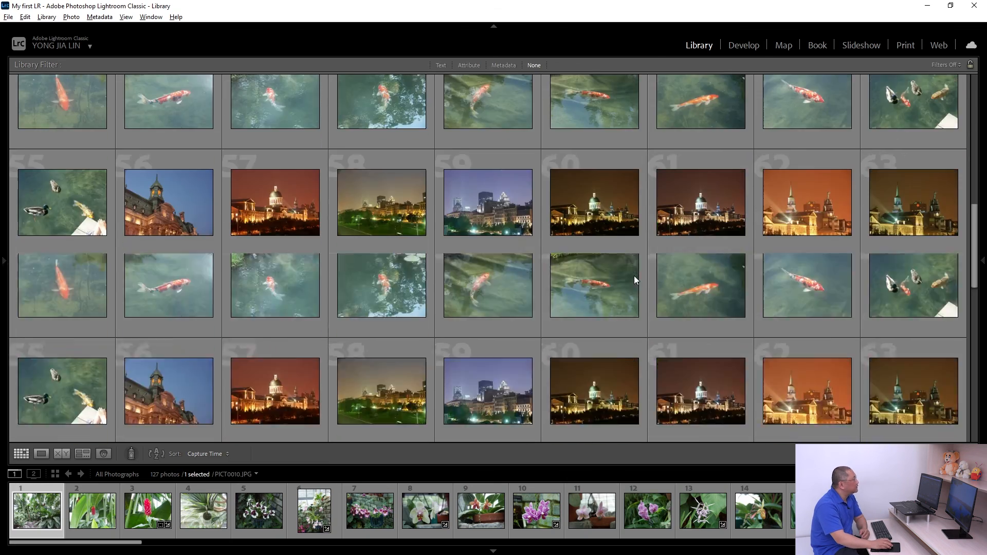
pyautogui.scroll(2, 630, 286)
pyautogui.scroll(5, 625, 289)
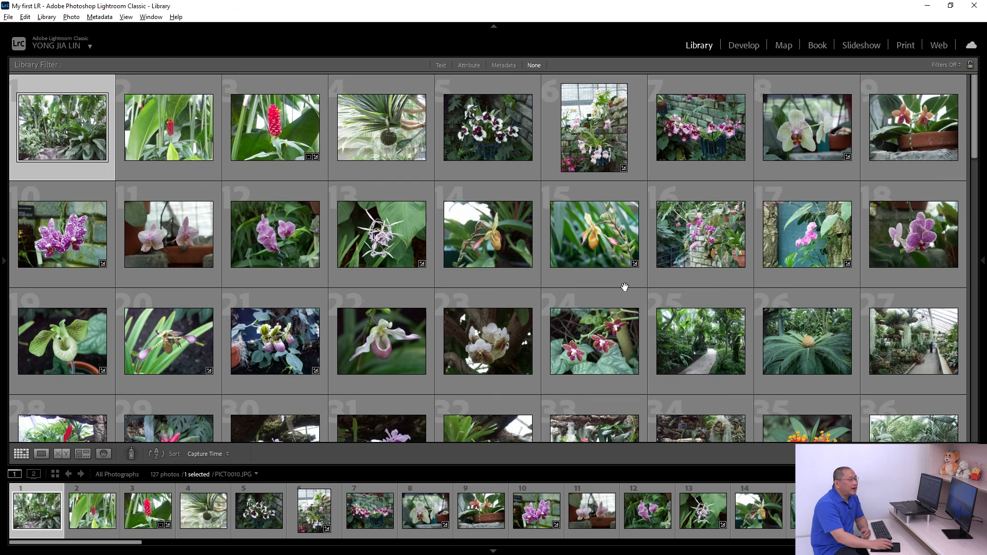